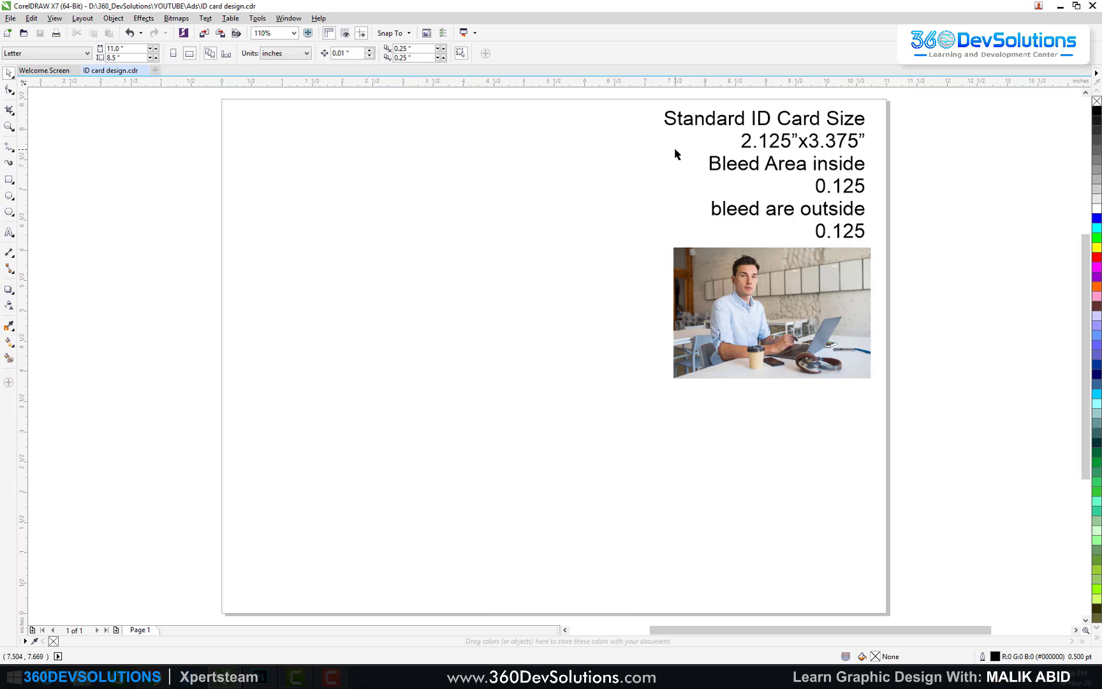
# Step: Draw a rectangle and set its size to 2.125 by 3.375 inches
pyautogui.click(721, 277)
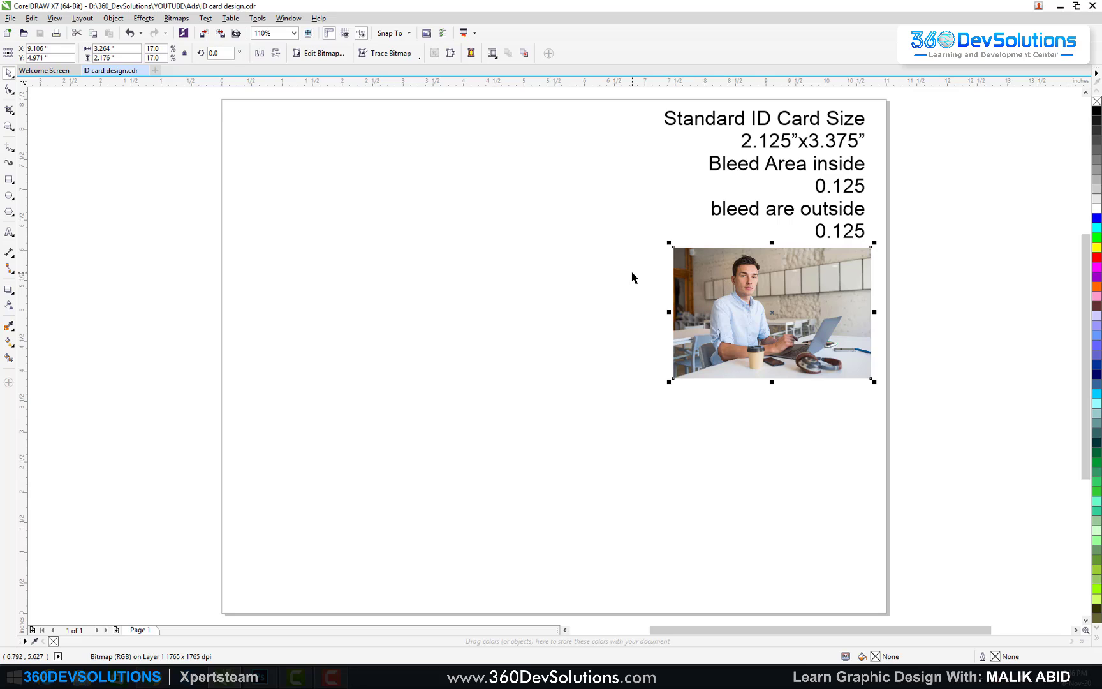
pyautogui.click(605, 264)
pyautogui.click(9, 179)
pyautogui.moveTo(331, 248); pyautogui.dragTo(371, 303)
pyautogui.moveTo(445, 410); pyautogui.dragTo(469, 442)
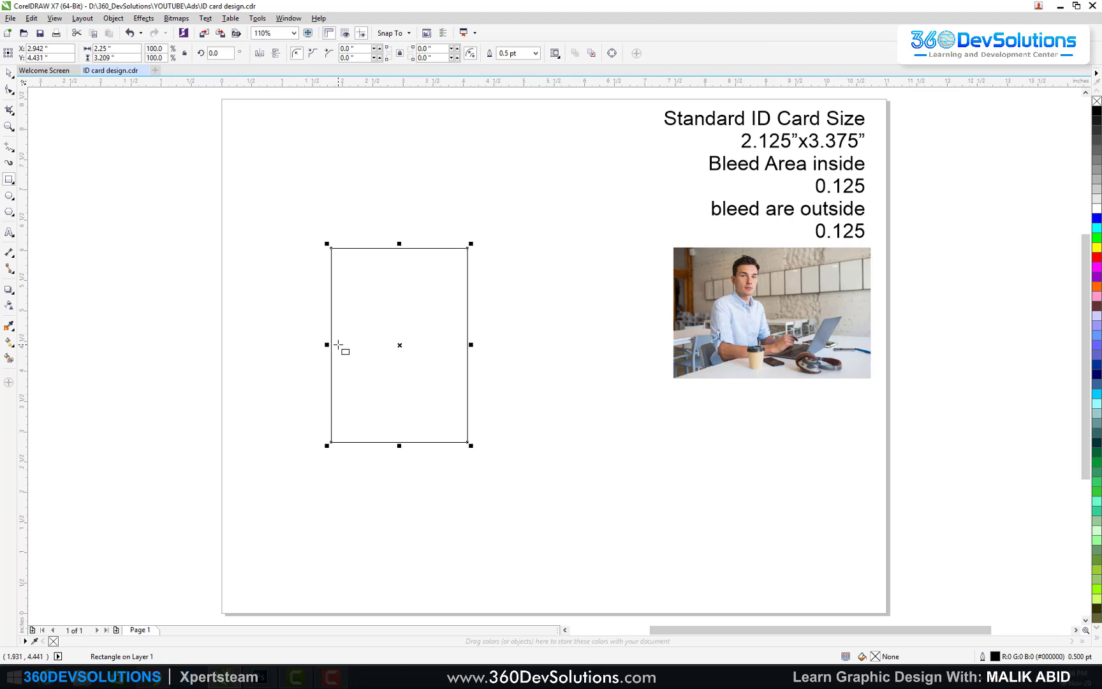
pyautogui.doubleClick(115, 49)
pyautogui.press('BackSpace')
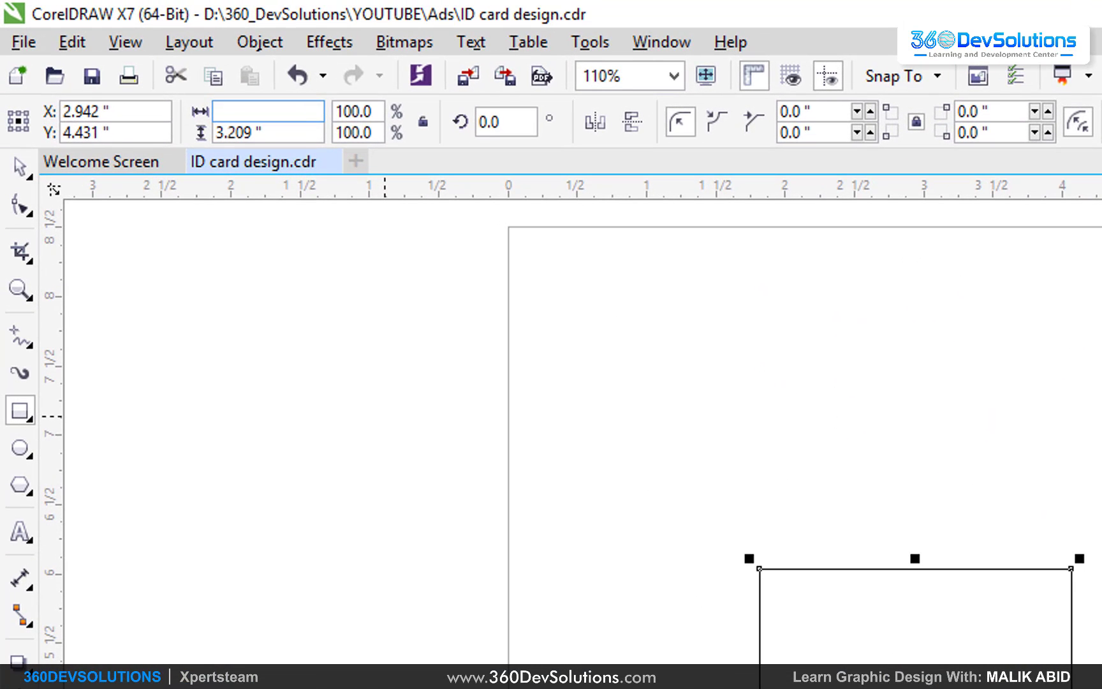
pyautogui.write('2.125')
pyautogui.press('Tab')
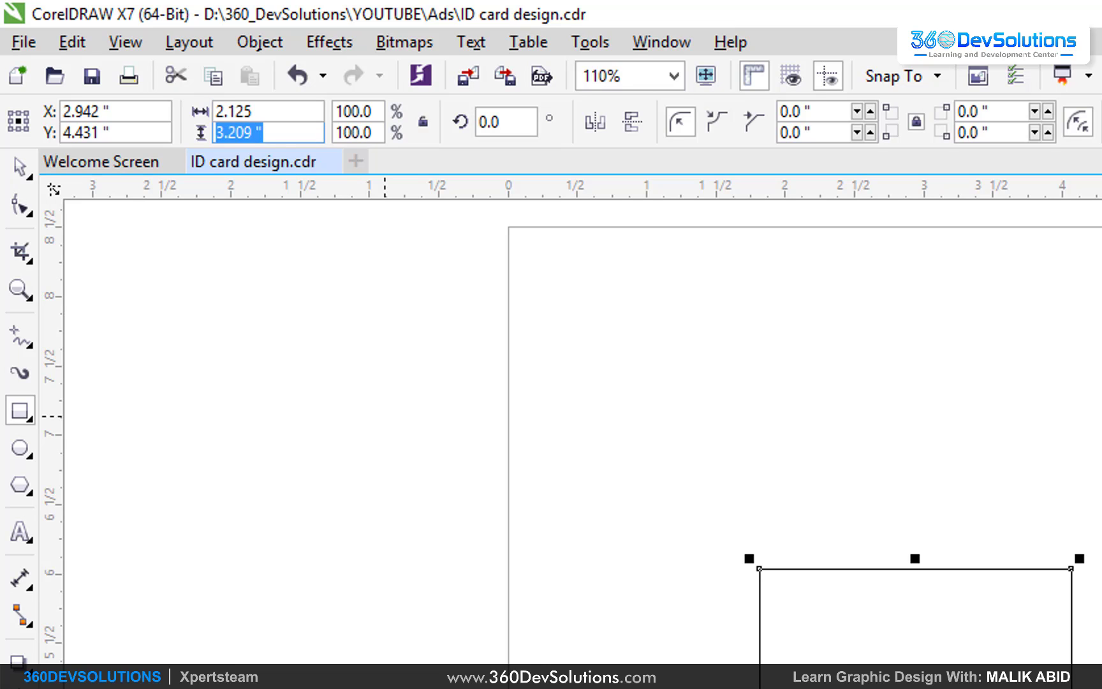
pyautogui.write('3.375')
pyautogui.press('Return')
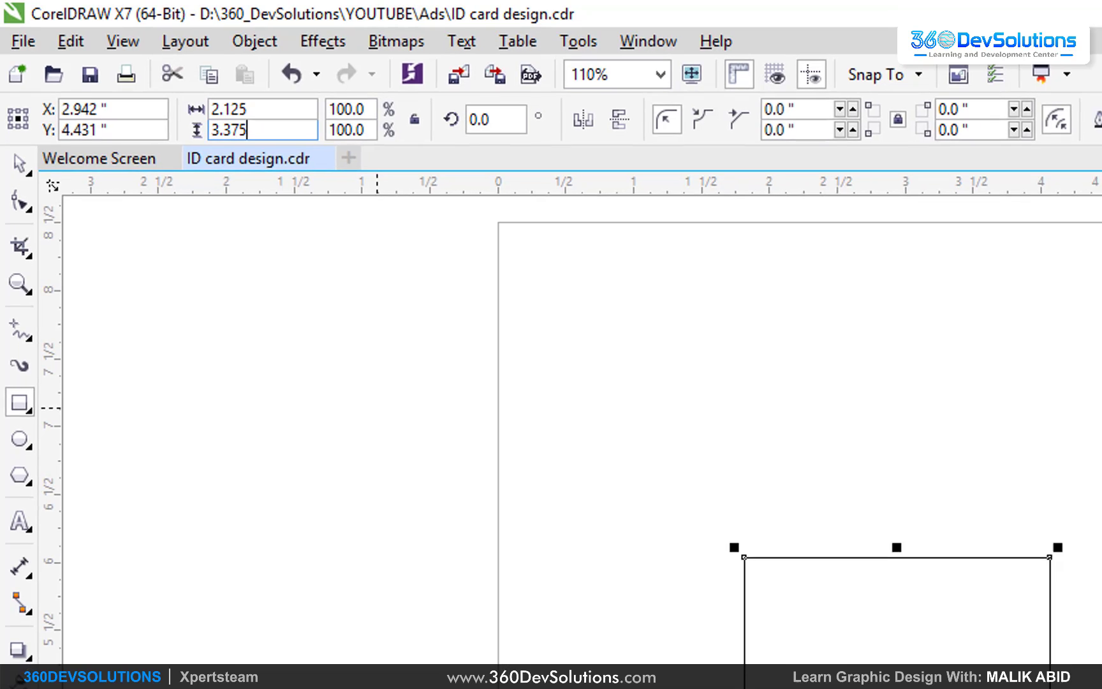
# Step: Move the card rectangle into place left of the photo and size notes
pyautogui.press('space')
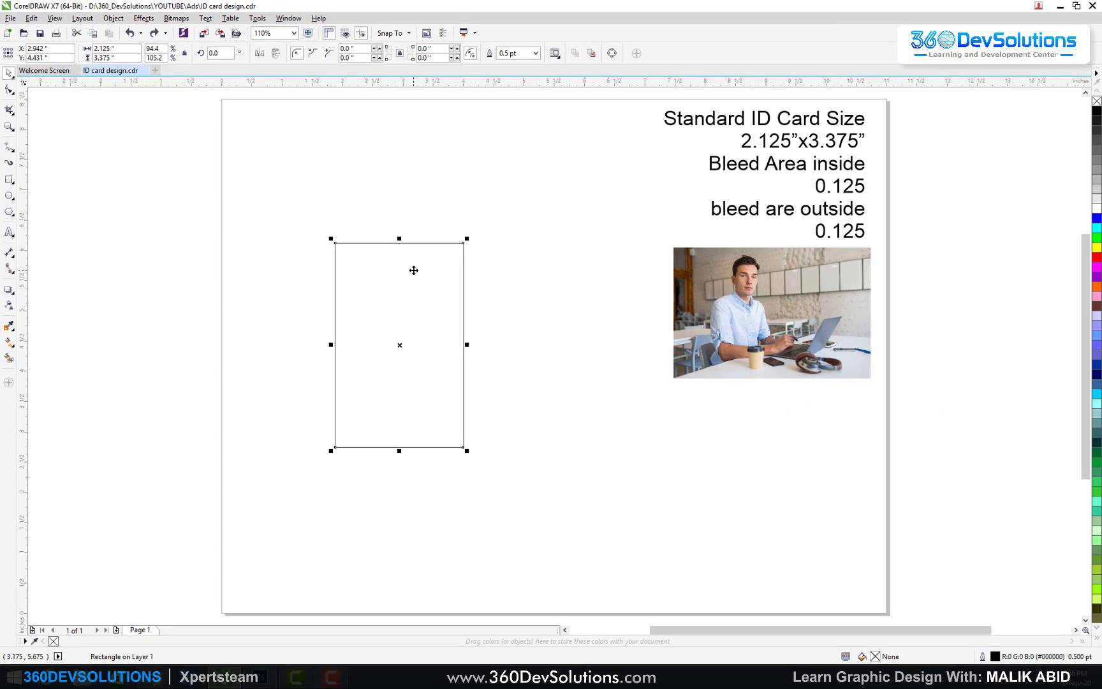
pyautogui.moveTo(392, 301); pyautogui.dragTo(469, 263)
pyautogui.press('Escape')
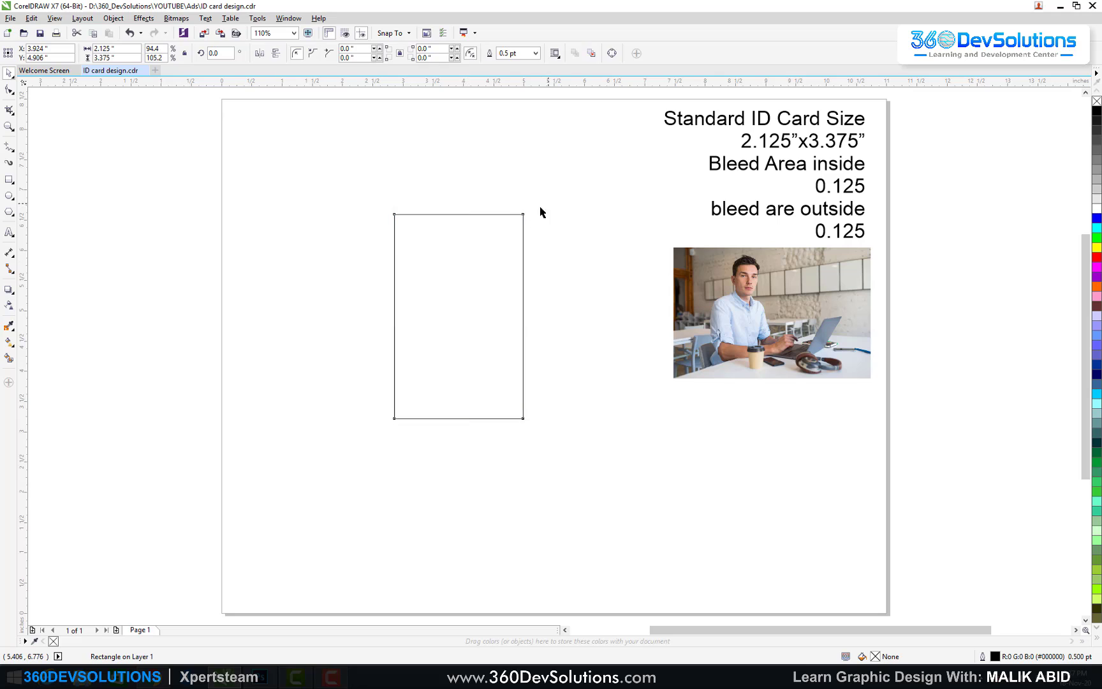
pyautogui.click(540, 209)
pyautogui.click(509, 240)
pyautogui.moveTo(504, 244); pyautogui.dragTo(457, 255)
pyautogui.click(548, 217)
pyautogui.click(473, 253)
pyautogui.click(535, 233)
pyautogui.click(451, 267)
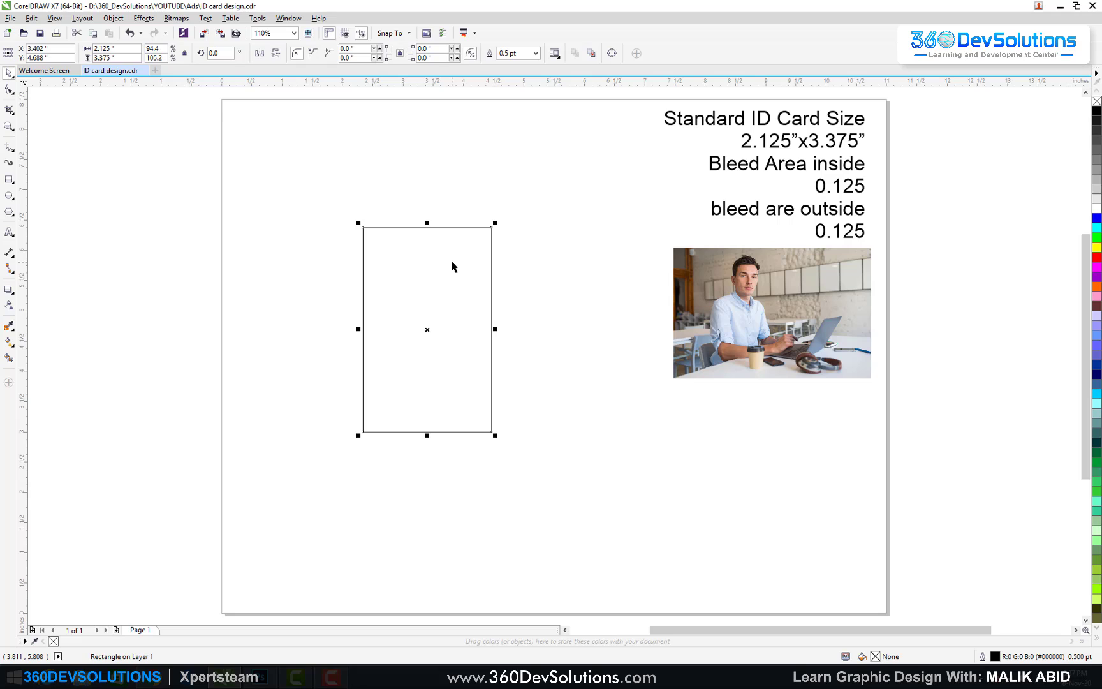
pyautogui.click(266, 206)
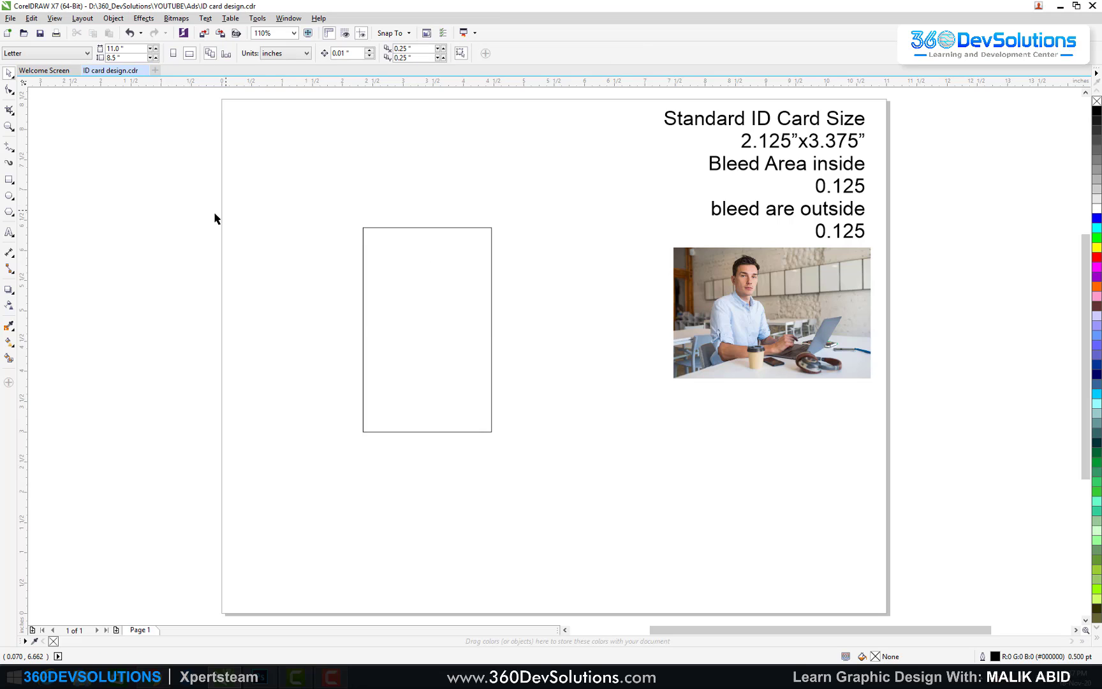
# Step: Draw a small square sized 0.125 by 0.125 inches beside the card
pyautogui.click(9, 180)
pyautogui.moveTo(254, 203); pyautogui.dragTo(279, 235)
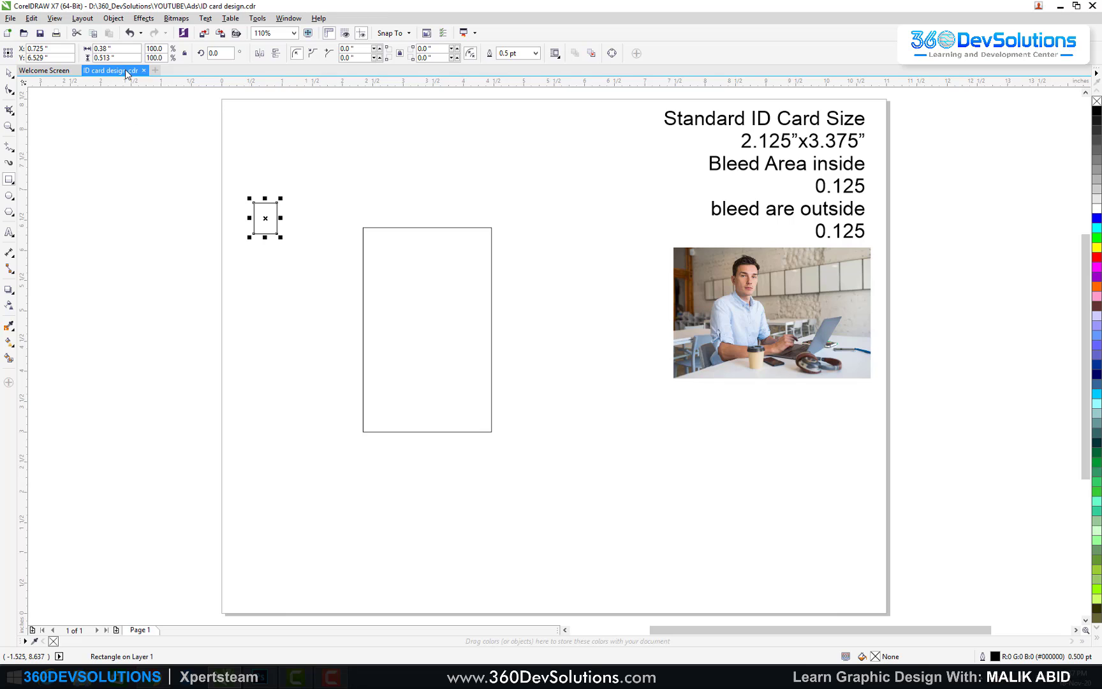
pyautogui.click(109, 48)
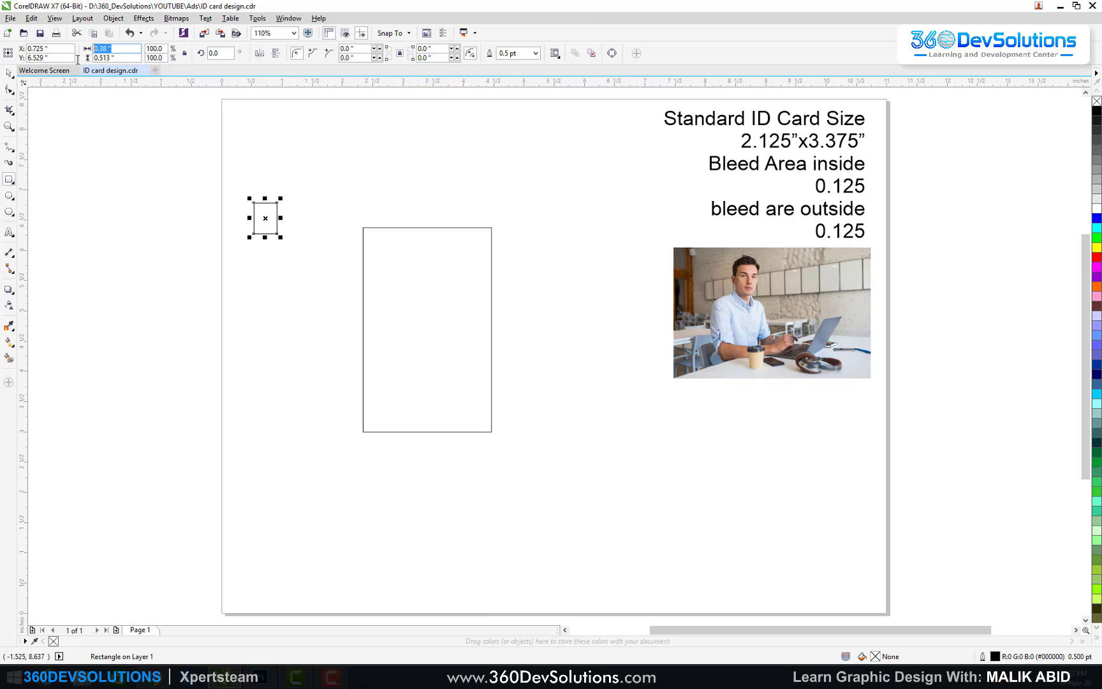
pyautogui.write('0.125')
pyautogui.press('Tab')
pyautogui.write('0.')
pyautogui.press('Return')
# Step: Zoom in on the card and align the square to its top-left corner with T and L
pyautogui.click(9, 73)
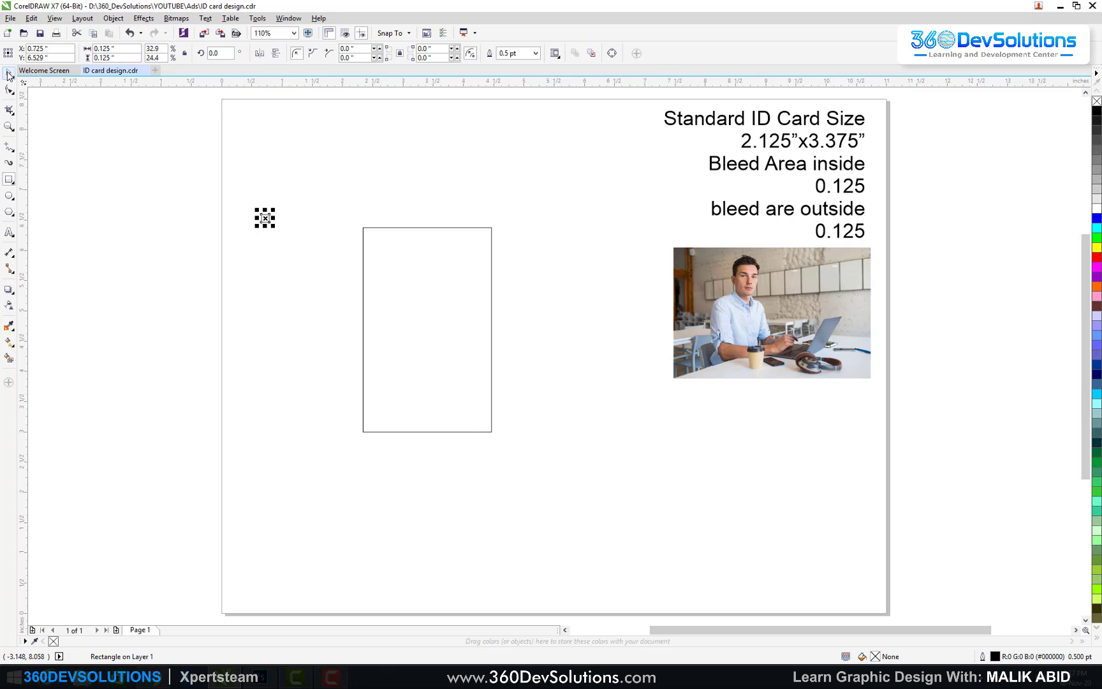
pyautogui.click(179, 180)
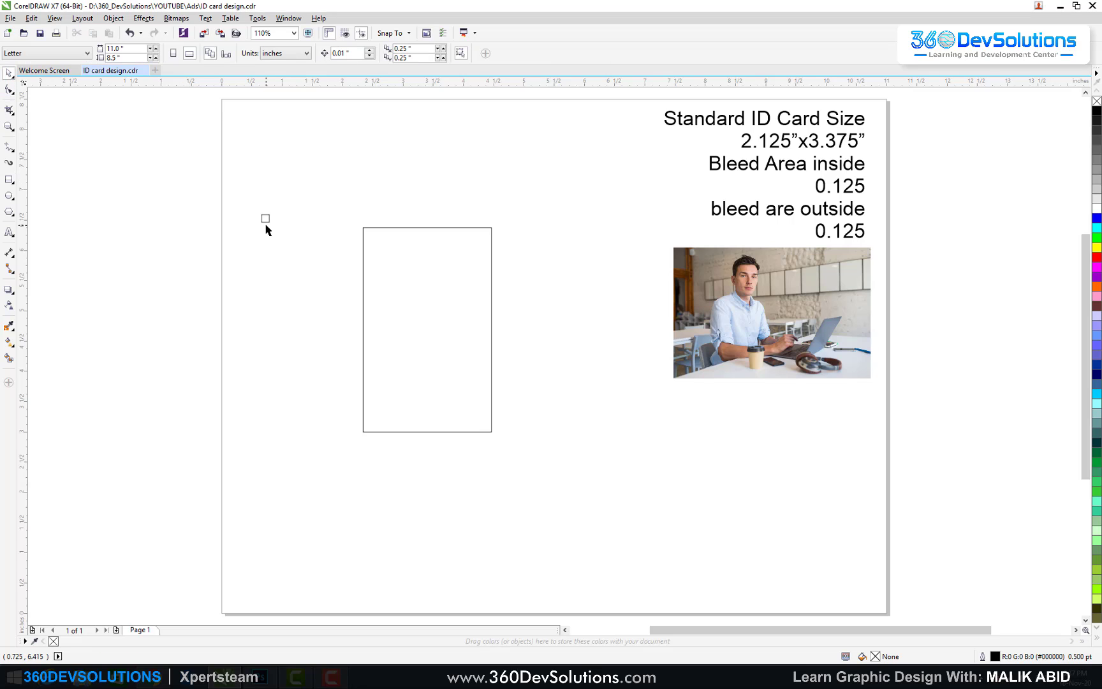
pyautogui.moveTo(264, 219); pyautogui.dragTo(367, 212)
pyautogui.press('z')
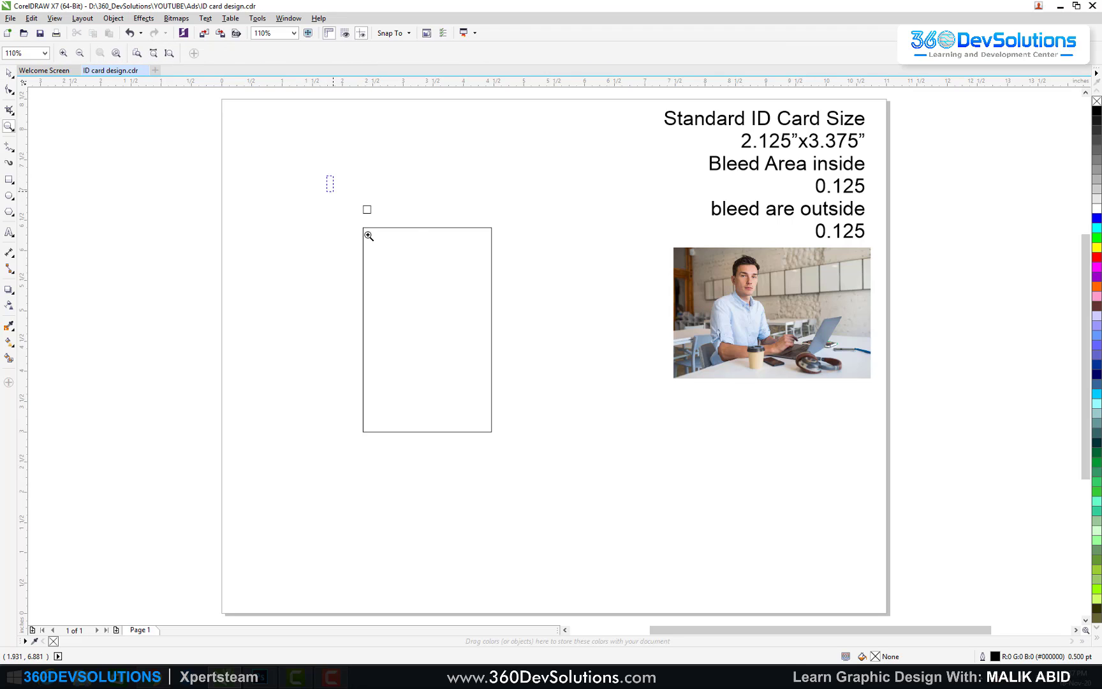
pyautogui.moveTo(326, 175); pyautogui.dragTo(548, 476)
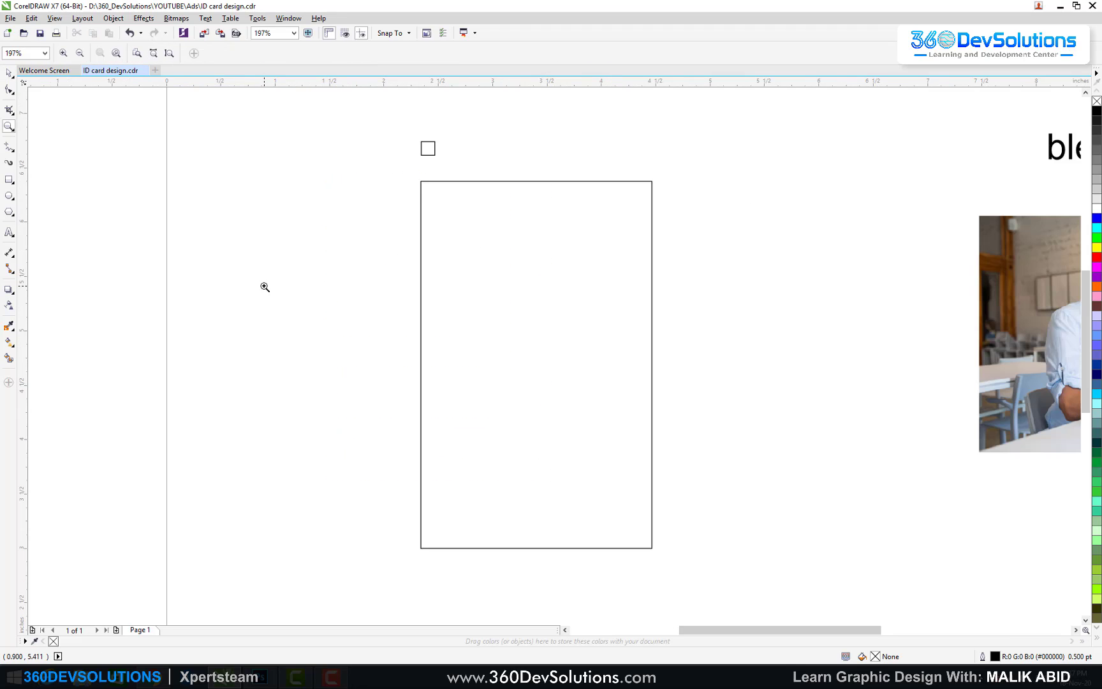
pyautogui.press('space')
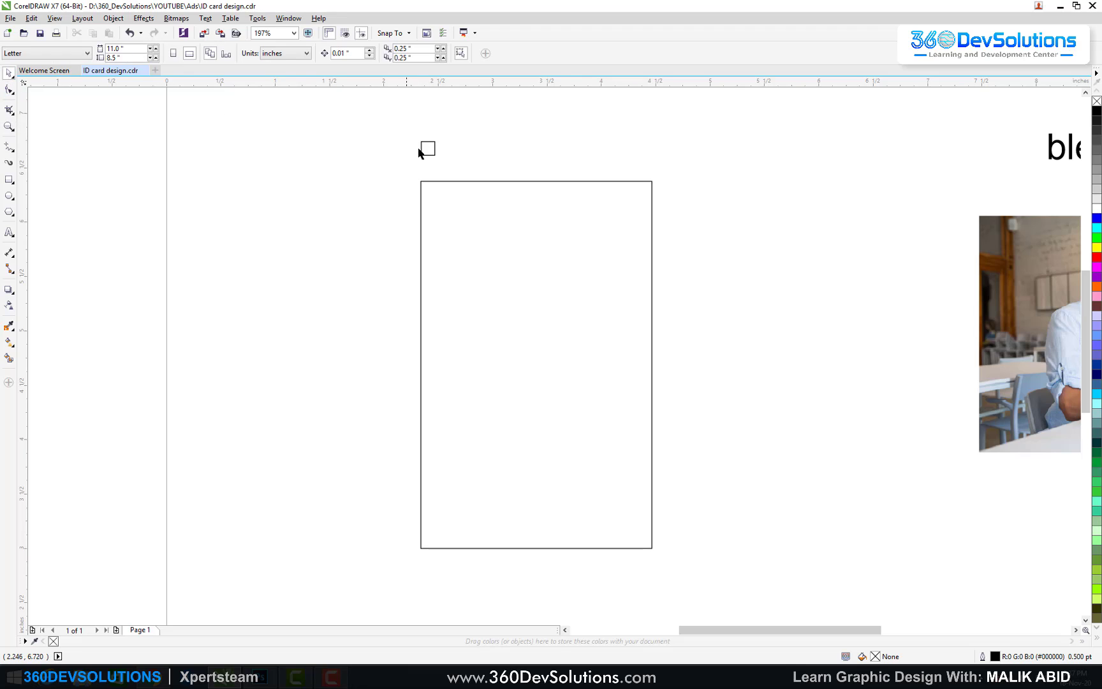
pyautogui.moveTo(426, 150); pyautogui.dragTo(365, 203)
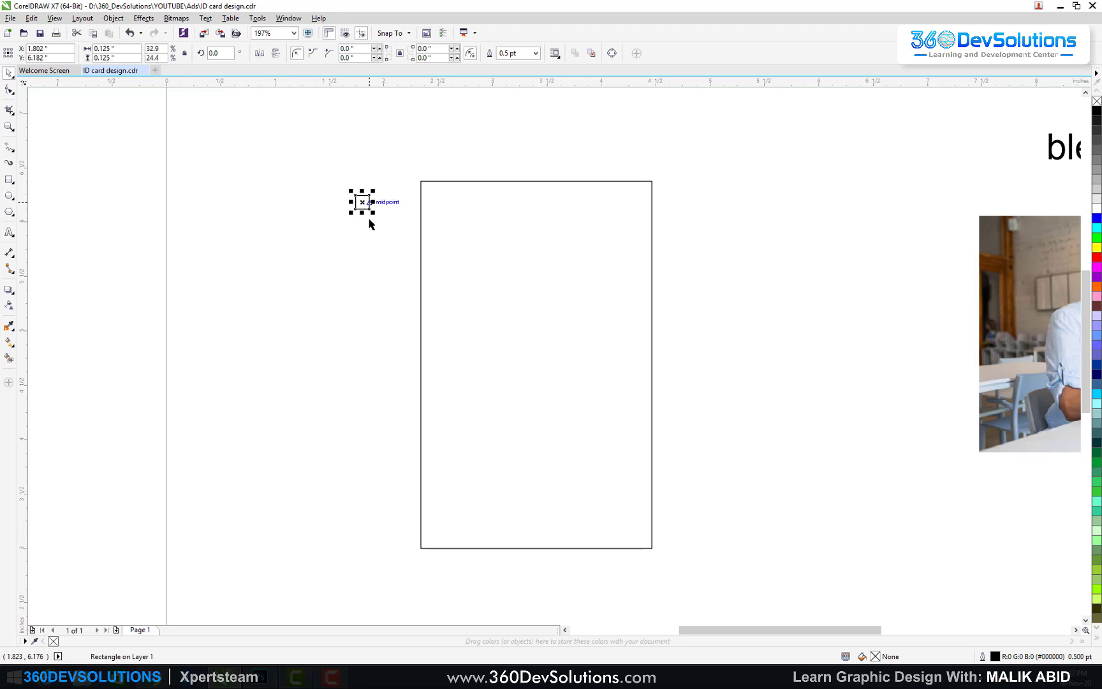
pyautogui.keyDown('shift'); pyautogui.click(480, 213); pyautogui.keyUp('shift')
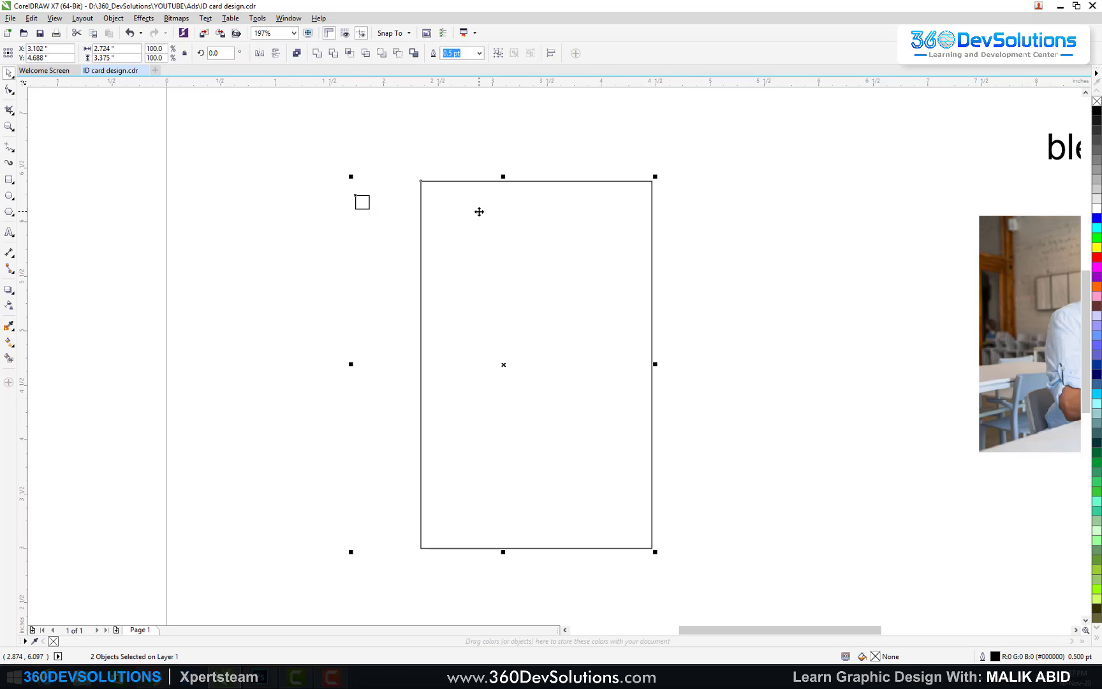
pyautogui.press('t')
pyautogui.press('l')
pyautogui.click(381, 175)
pyautogui.moveTo(379, 148); pyautogui.dragTo(456, 211)
pyautogui.click(433, 196)
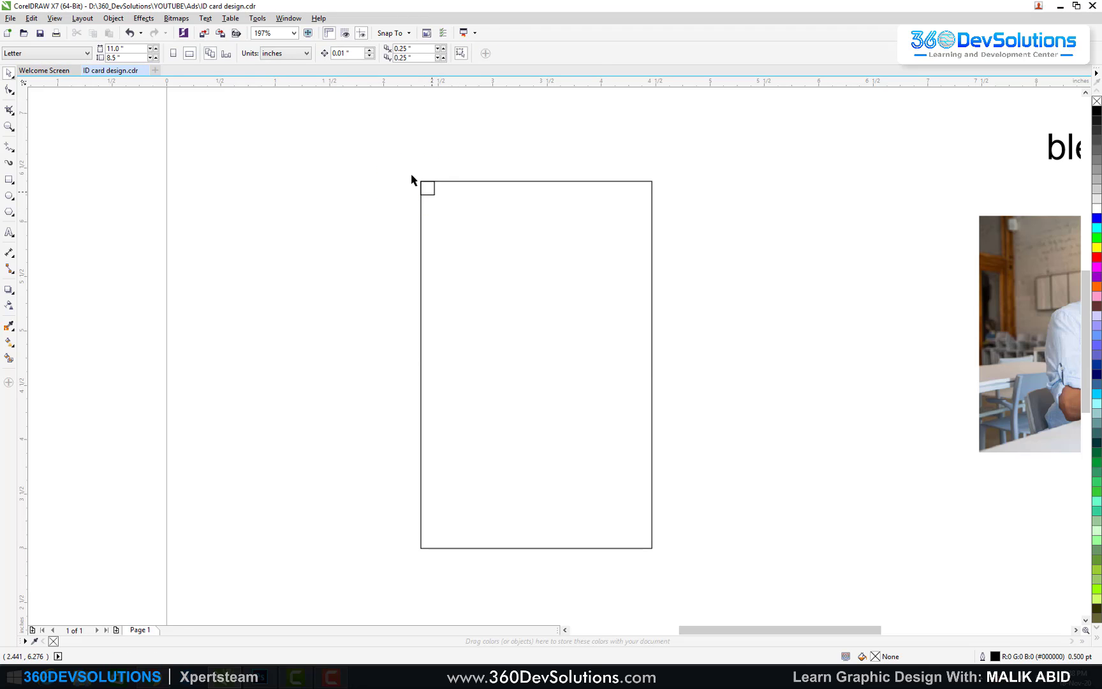
# Step: Add guidelines 0.125 inch inside all four card edges, realigning the square to the bottom-right corner
pyautogui.moveTo(412, 82); pyautogui.dragTo(436, 194)
pyautogui.moveTo(21, 159); pyautogui.dragTo(433, 194)
pyautogui.click(422, 184)
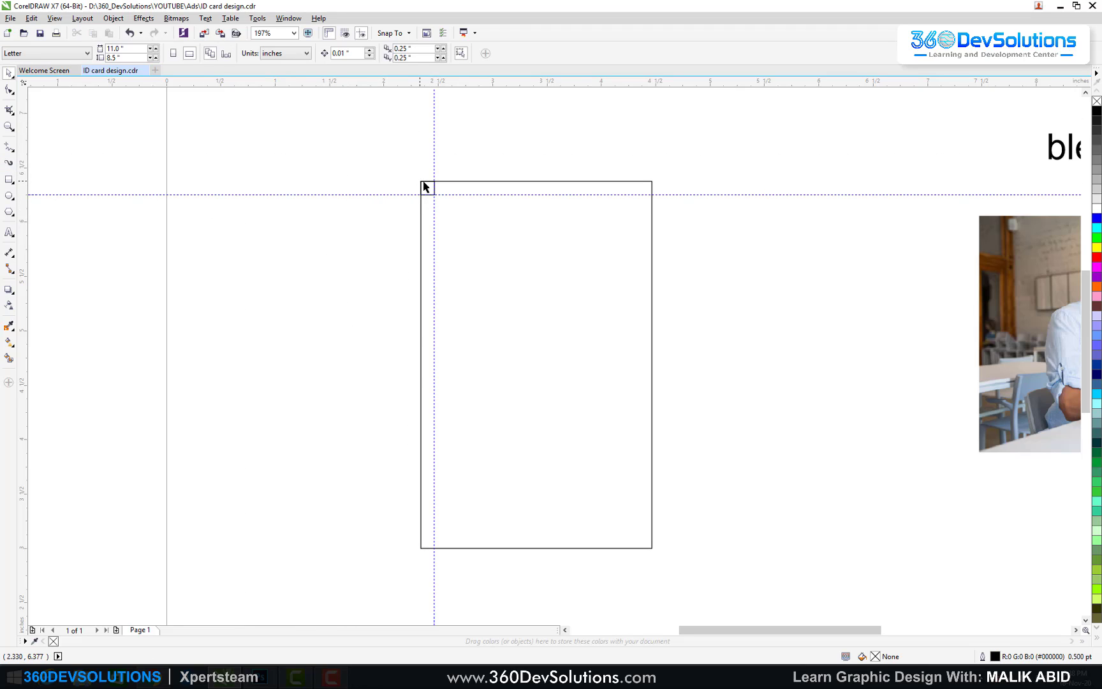
pyautogui.keyDown('shift'); pyautogui.click(481, 233); pyautogui.keyUp('shift')
pyautogui.press('b')
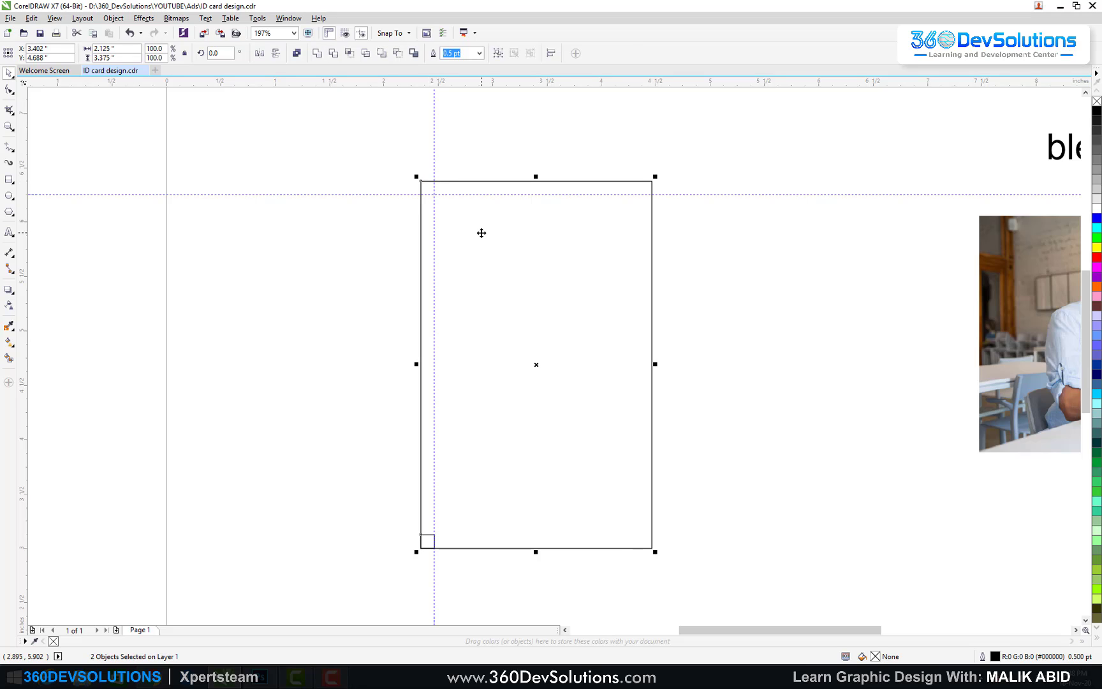
pyautogui.press('r')
pyautogui.click(285, 229)
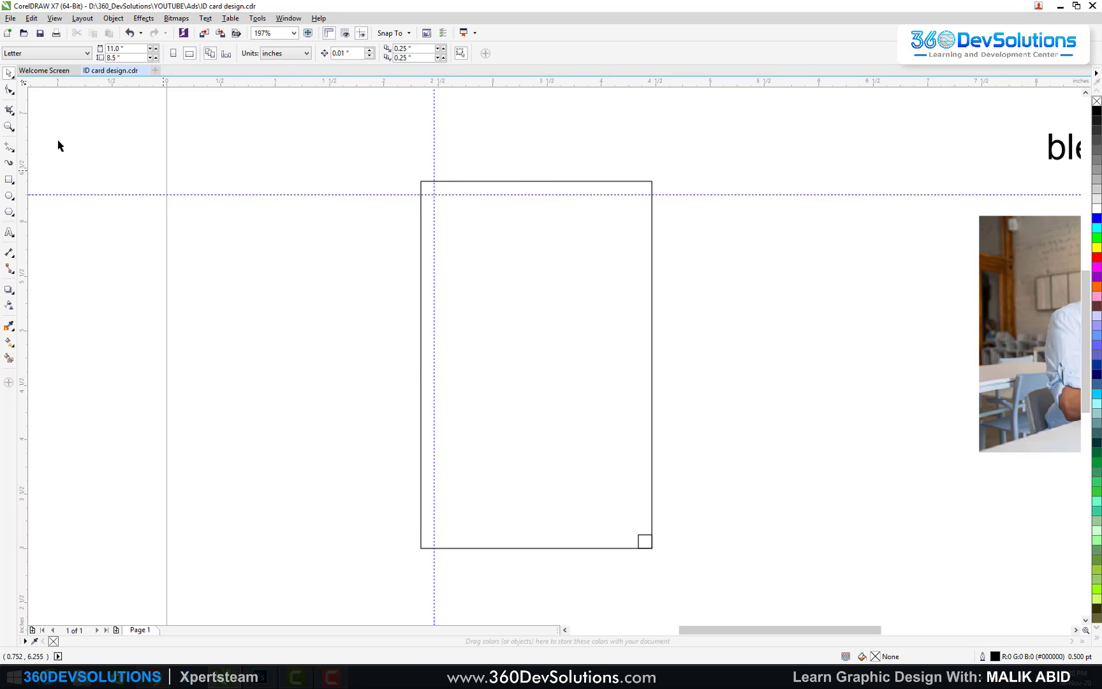
pyautogui.moveTo(82, 83); pyautogui.dragTo(647, 537)
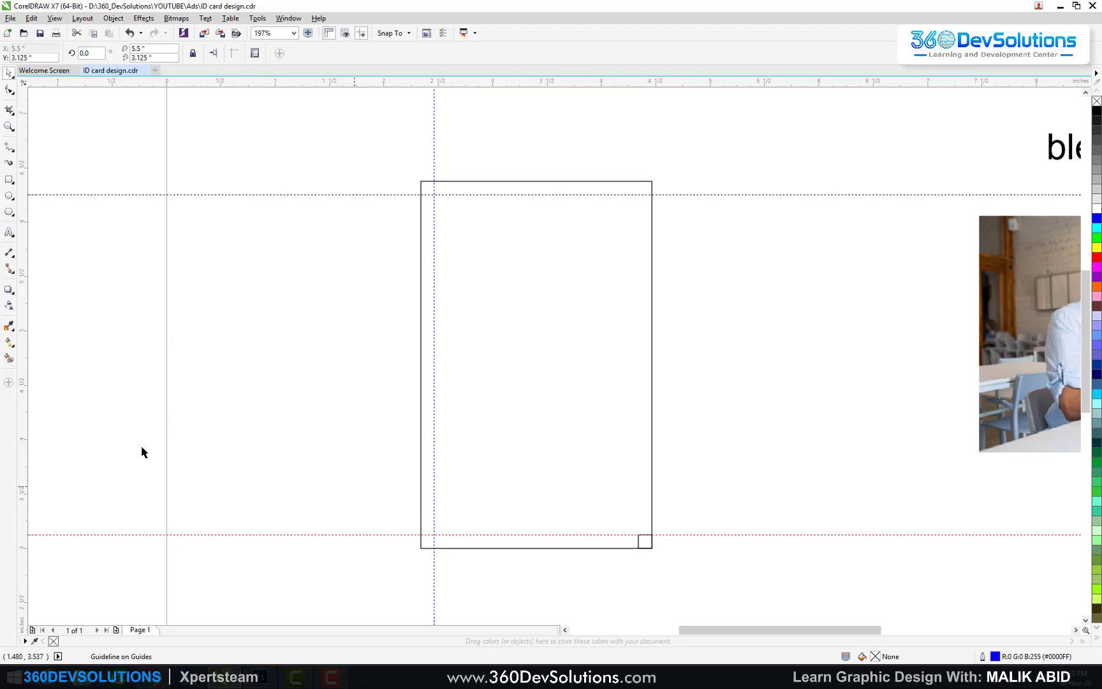
pyautogui.moveTo(22, 228); pyautogui.dragTo(709, 489)
pyautogui.click(683, 479)
# Step: Place the square outside the card and add outer left, bottom and top bleed guidelines
pyautogui.click(715, 445)
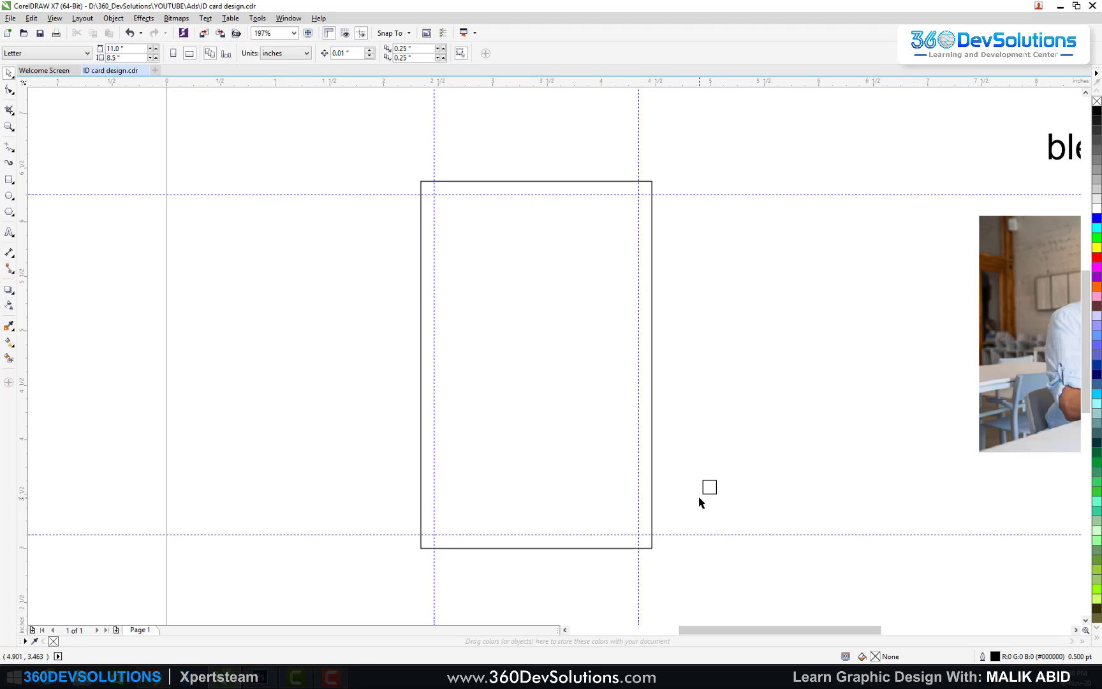
pyautogui.click(708, 480)
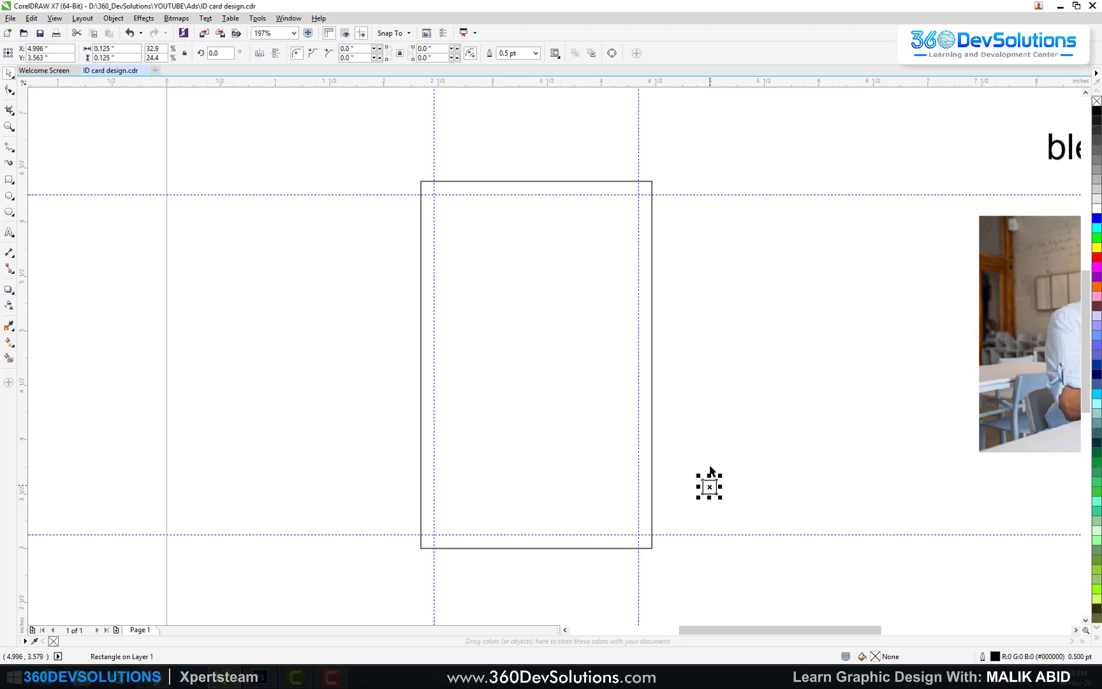
pyautogui.moveTo(707, 482); pyautogui.dragTo(419, 537)
pyautogui.press('Escape')
pyautogui.moveTo(23, 236); pyautogui.dragTo(407, 450)
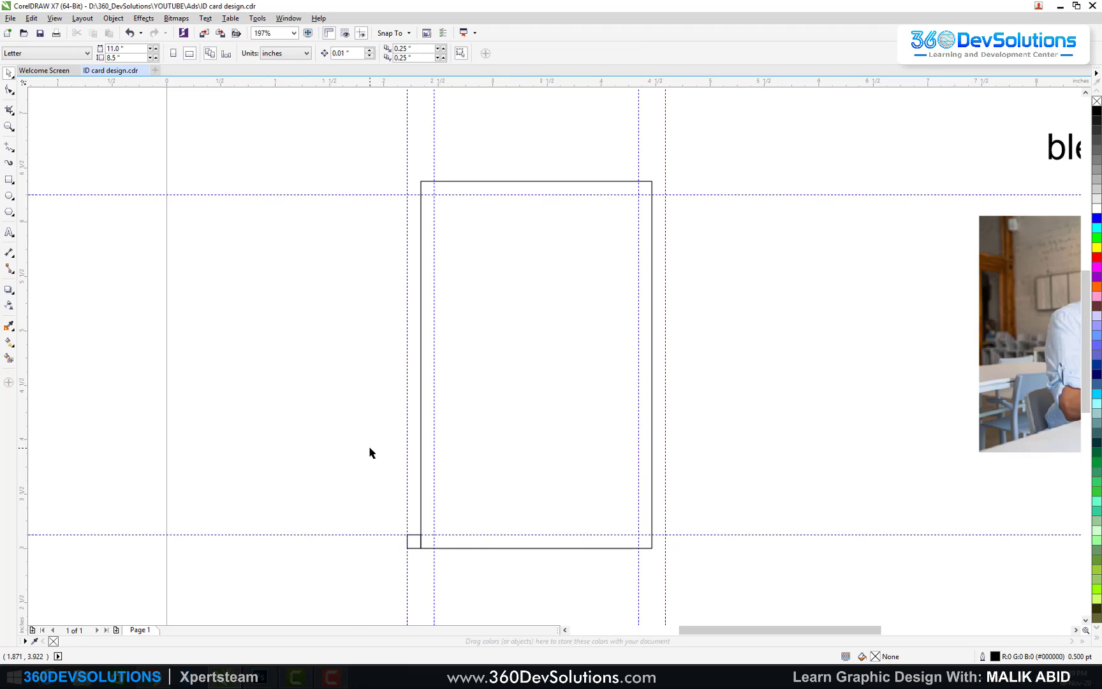
pyautogui.click(411, 545)
pyautogui.moveTo(412, 545); pyautogui.dragTo(425, 559)
pyautogui.moveTo(169, 86); pyautogui.dragTo(421, 562)
pyautogui.moveTo(380, 84); pyautogui.dragTo(426, 167)
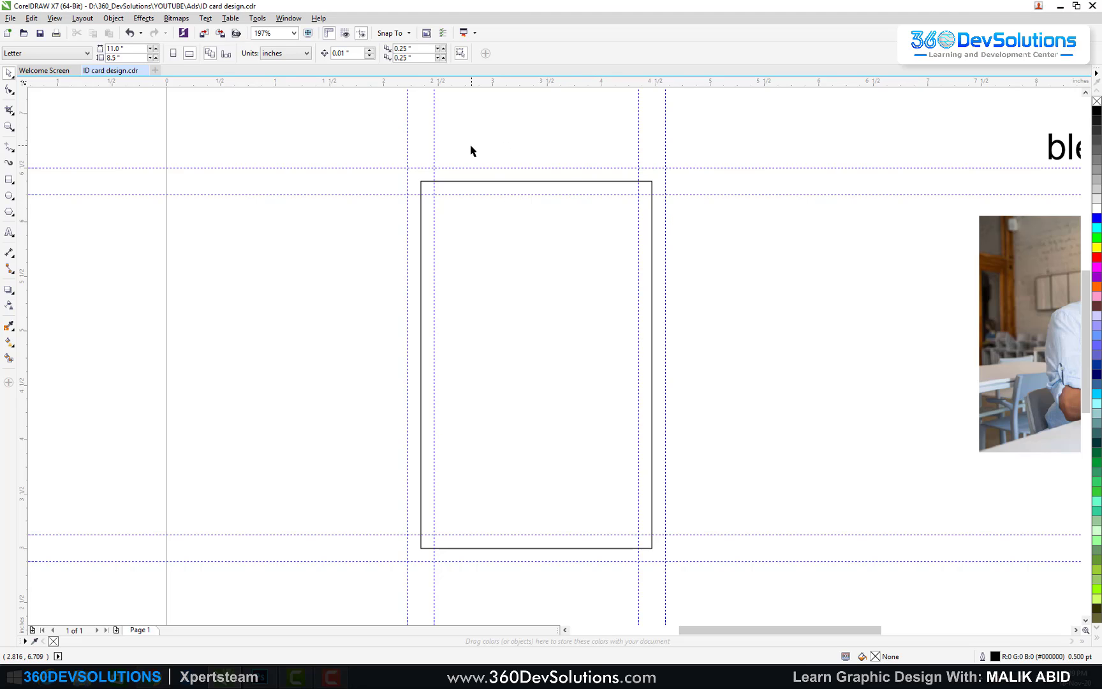
# Step: Select all eight bleed guidelines and lock them with Lock Object
pyautogui.click(406, 136)
pyautogui.keyDown('shift'); pyautogui.click(434, 133); pyautogui.keyUp('shift')
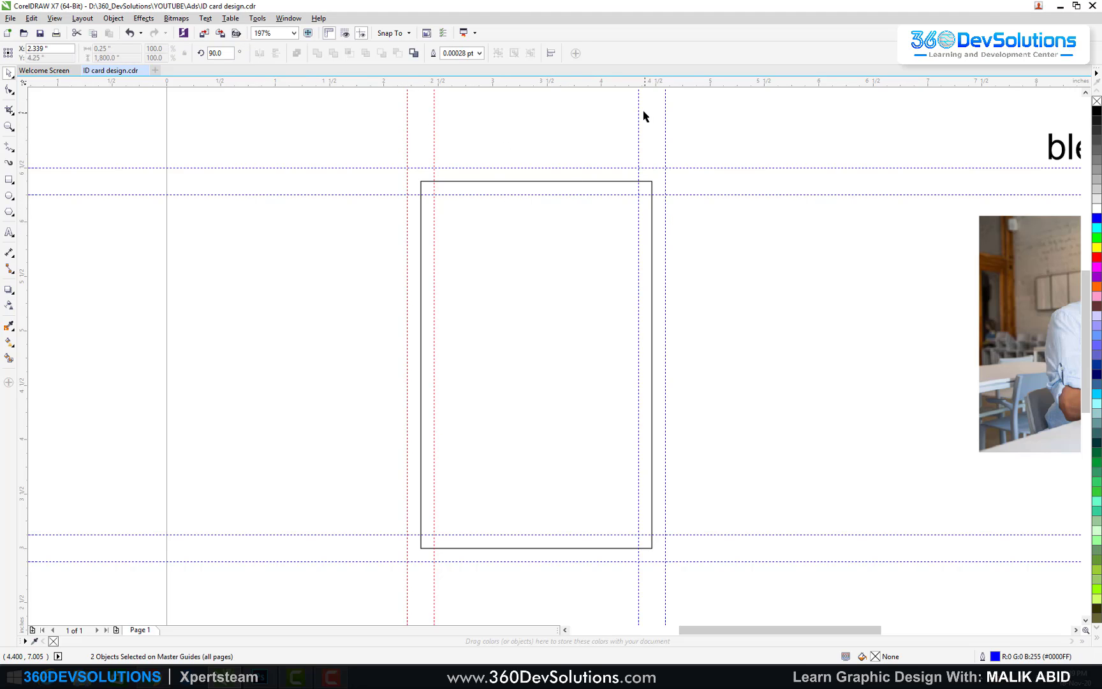
pyautogui.keyDown('shift'); pyautogui.click(639, 115); pyautogui.keyUp('shift')
pyautogui.keyDown('shift'); pyautogui.click(664, 111); pyautogui.keyUp('shift')
pyautogui.keyDown('shift'); pyautogui.click(691, 167); pyautogui.keyUp('shift')
pyautogui.keyDown('shift'); pyautogui.click(696, 195); pyautogui.keyUp('shift')
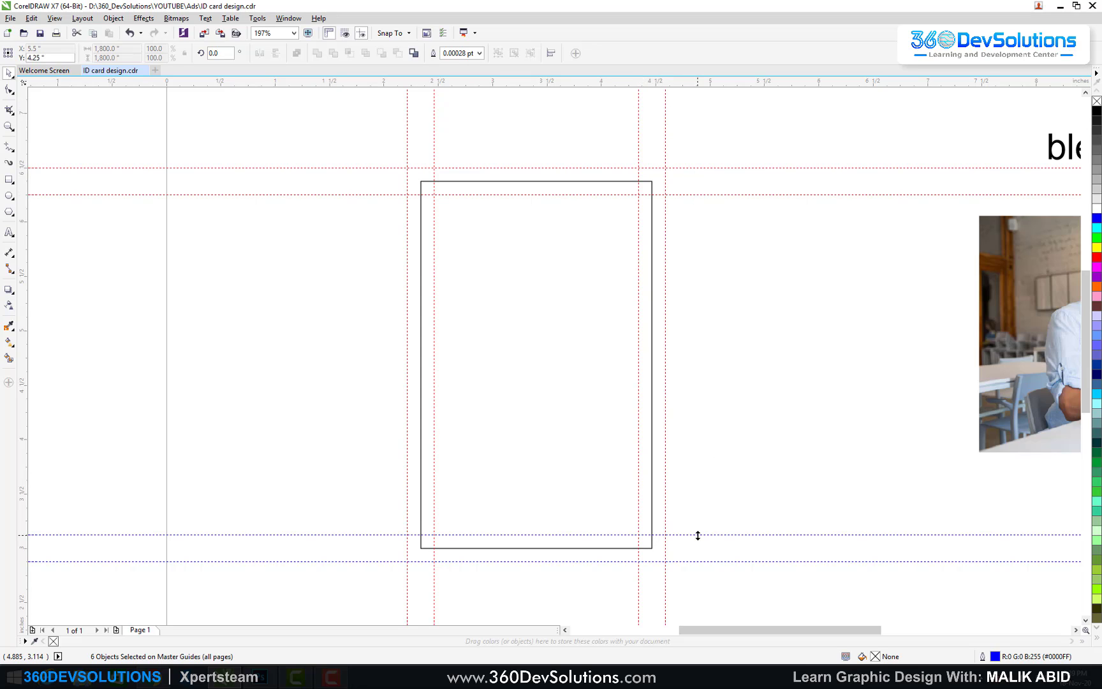
pyautogui.keyDown('shift'); pyautogui.click(695, 535); pyautogui.keyUp('shift')
pyautogui.keyDown('shift'); pyautogui.click(704, 561); pyautogui.keyUp('shift')
pyautogui.rightClick(704, 561)
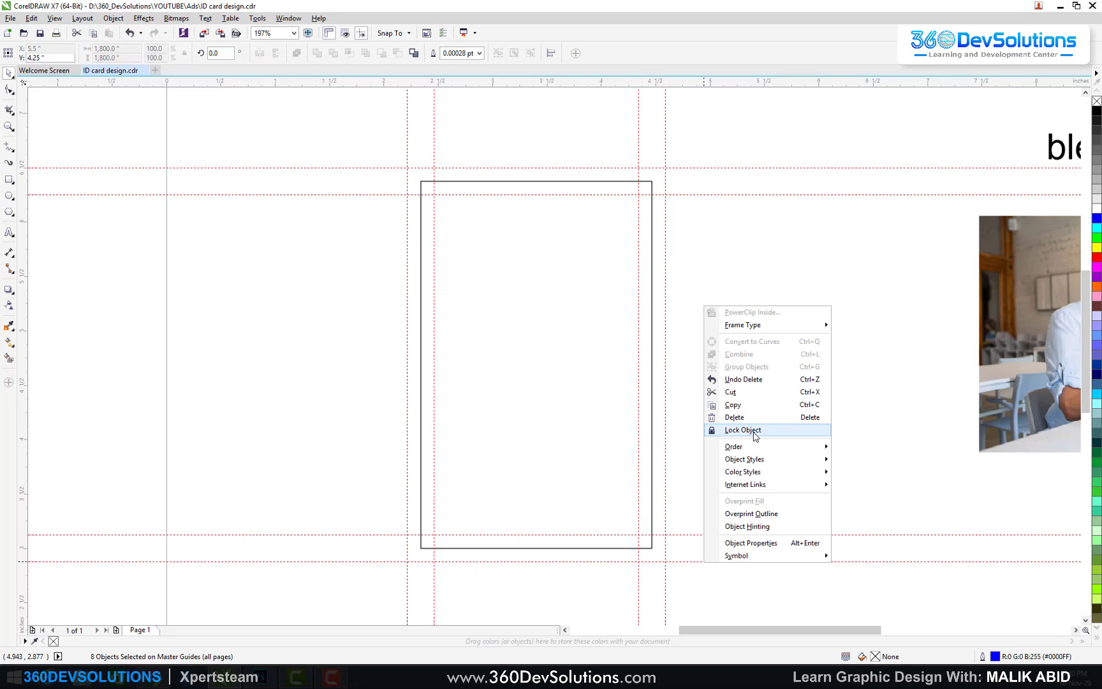
pyautogui.click(743, 430)
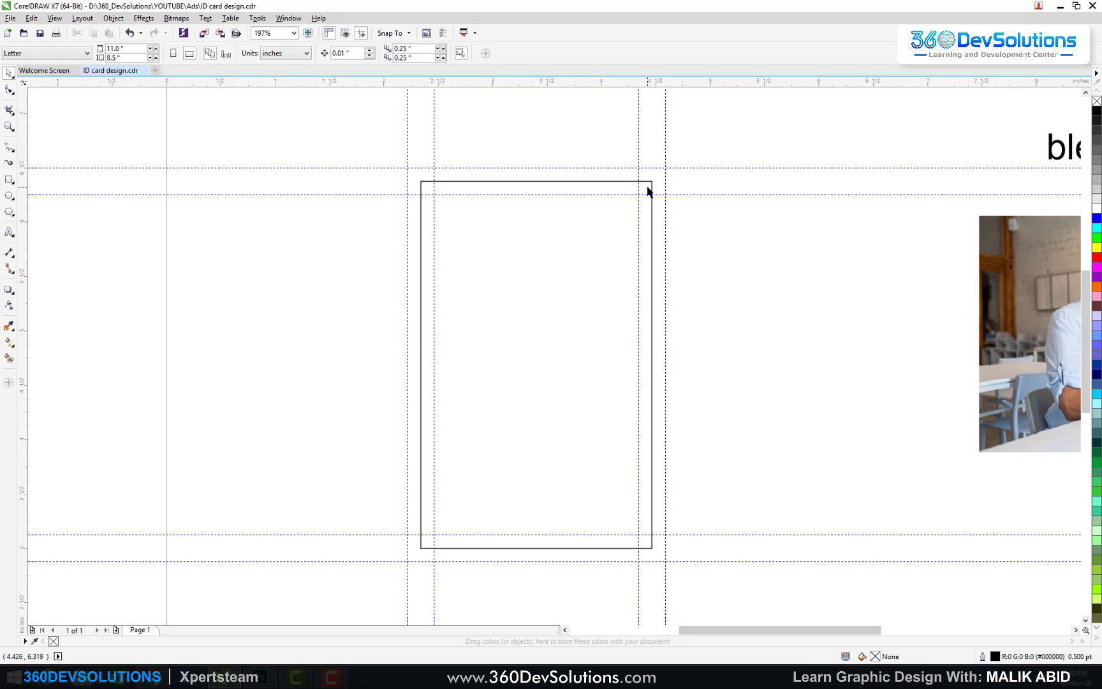
pyautogui.click(644, 237)
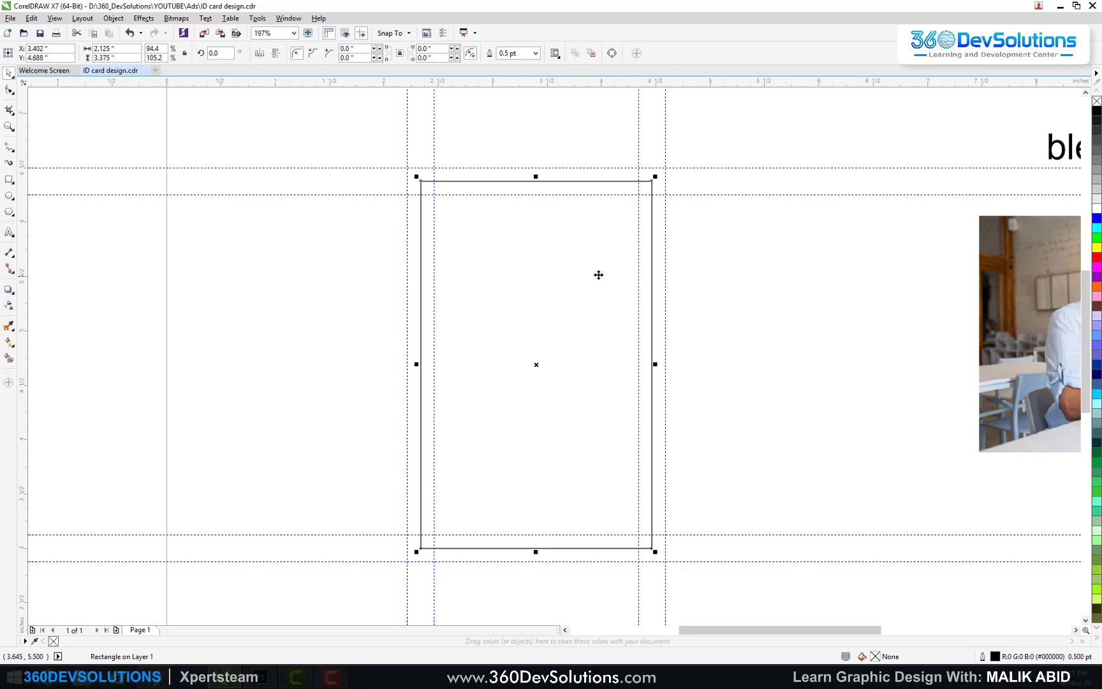
# Step: Zoom to frame the page, then draw and delete a test rectangle
pyautogui.press('z')
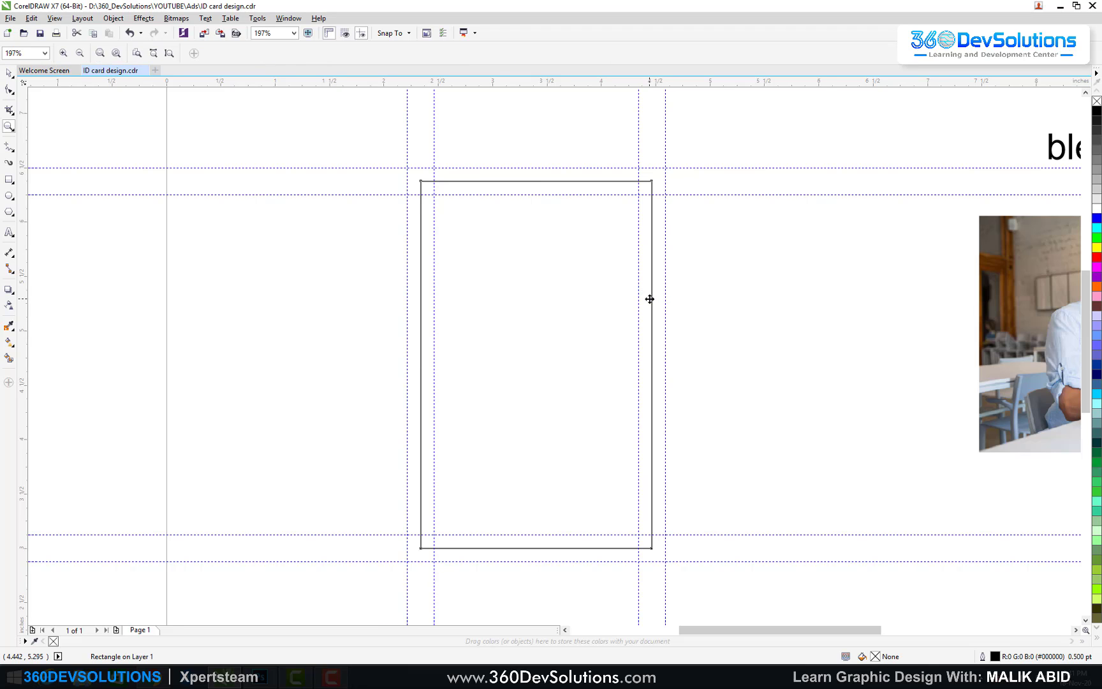
pyautogui.rightClick(384, 298)
pyautogui.rightClick(384, 298)
pyautogui.moveTo(320, 200); pyautogui.dragTo(644, 457)
pyautogui.click(11, 75)
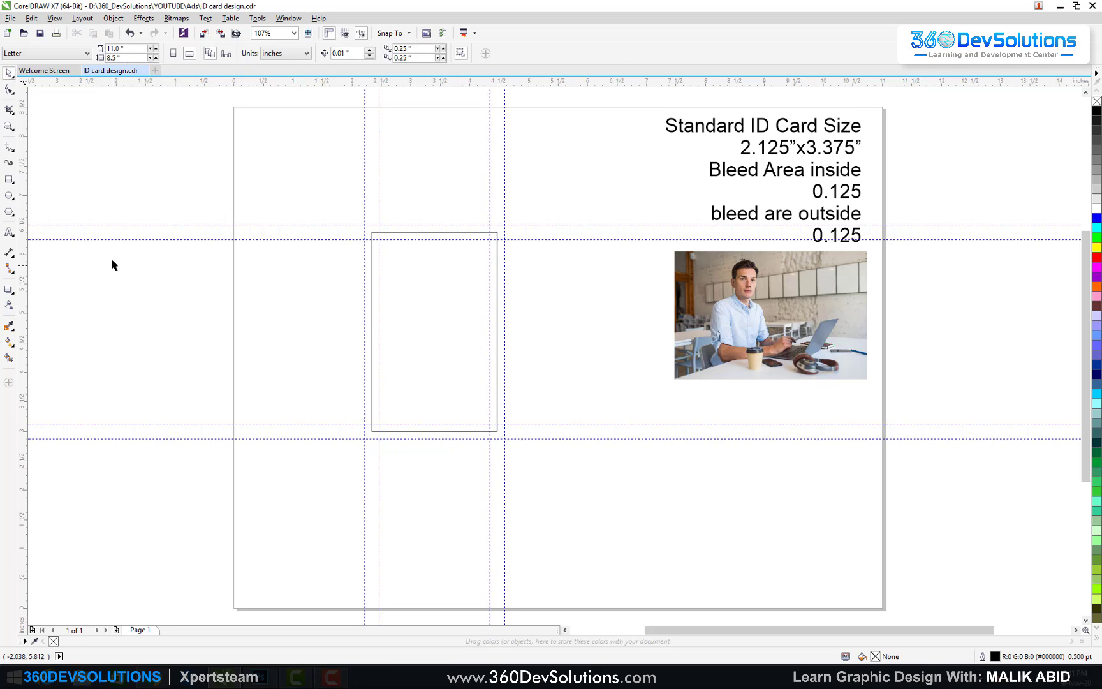
pyautogui.click(9, 180)
pyautogui.moveTo(276, 343); pyautogui.dragTo(311, 372)
pyautogui.click(7, 75)
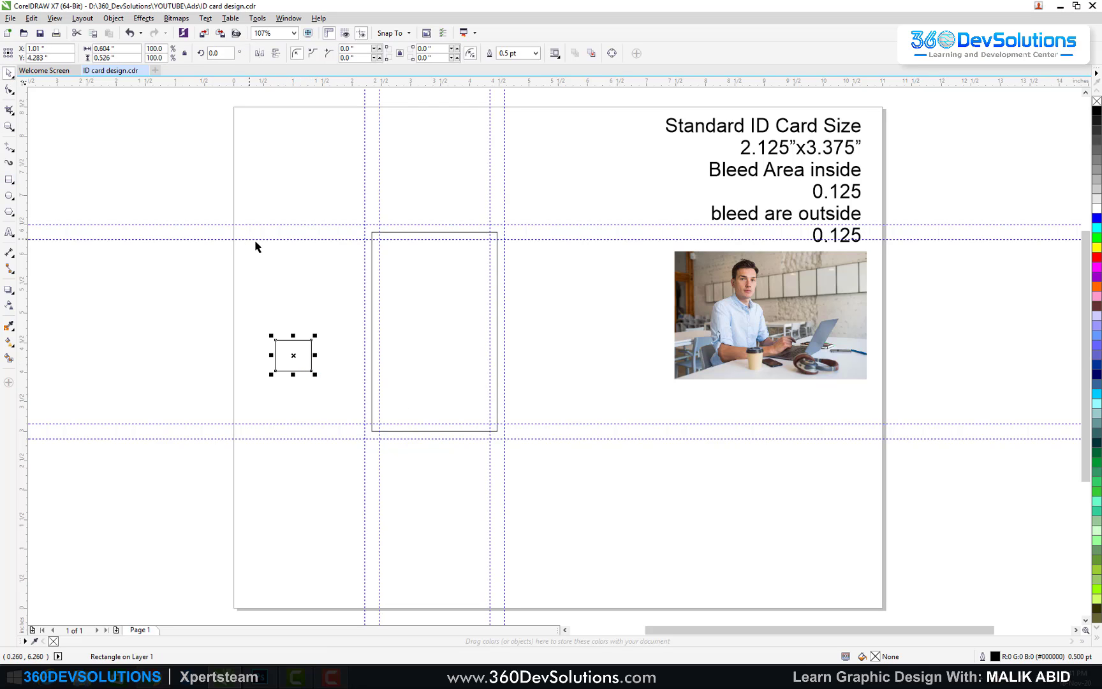
pyautogui.press('Delete')
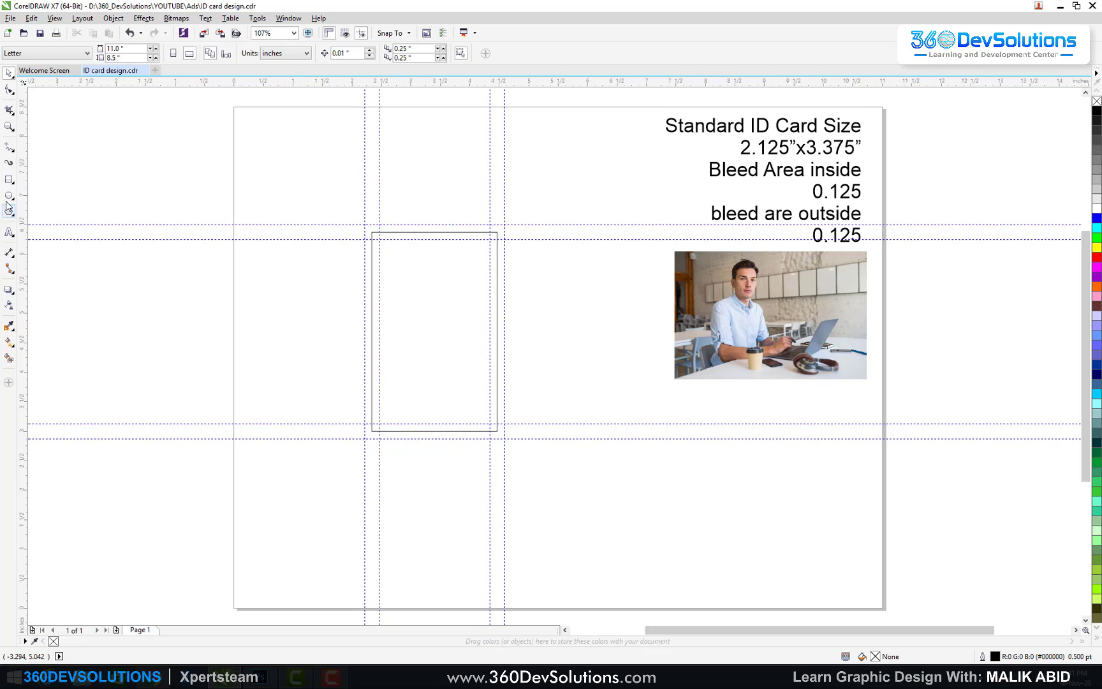
# Step: Draw a strip across the card, set its height to 0.5 inch, and bottom-align it
pyautogui.click(8, 180)
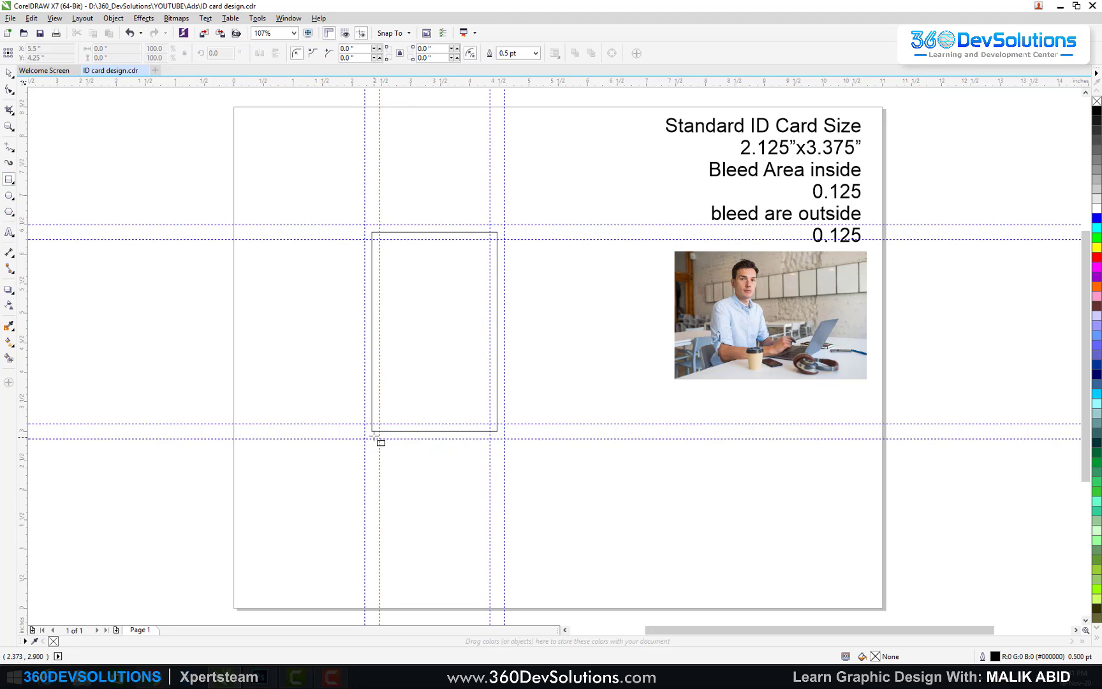
pyautogui.moveTo(372, 431); pyautogui.dragTo(498, 397)
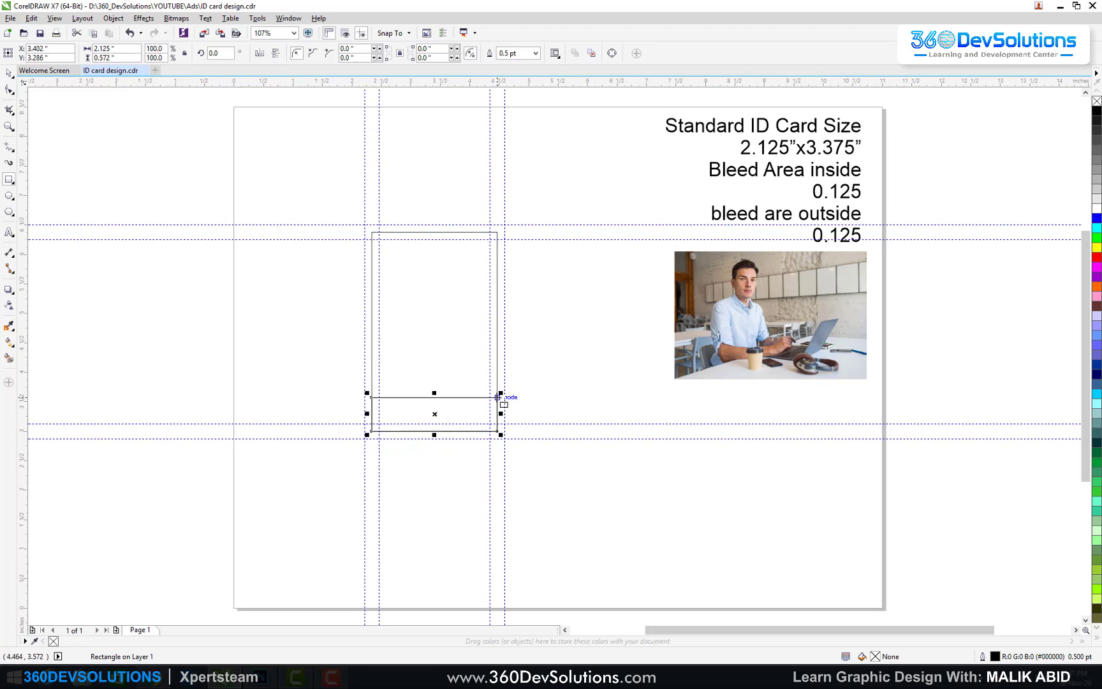
pyautogui.click(10, 75)
pyautogui.click(134, 57)
pyautogui.write('0')
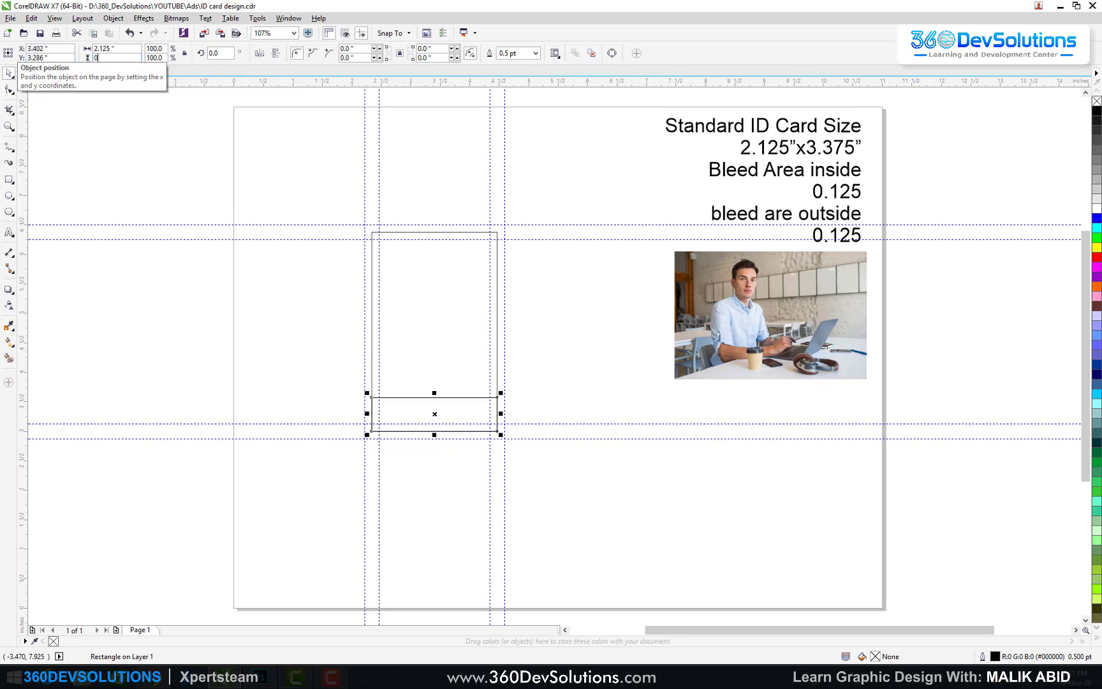
pyautogui.write('.5')
pyautogui.press('Return')
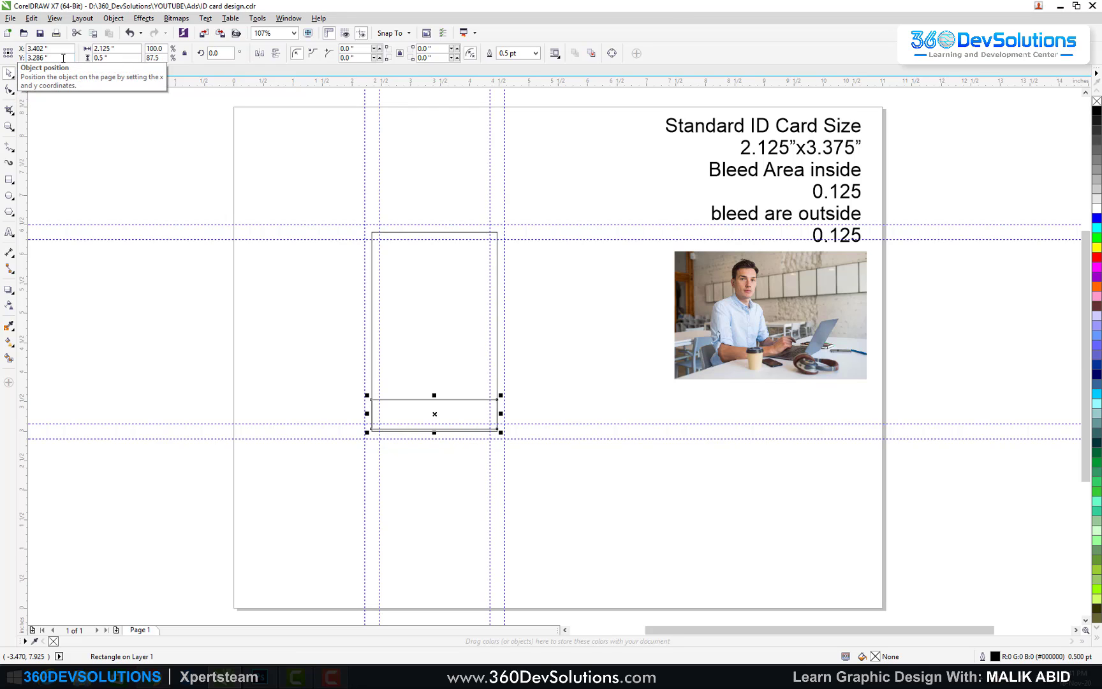
pyautogui.keyDown('shift'); pyautogui.click(418, 315); pyautogui.keyUp('shift')
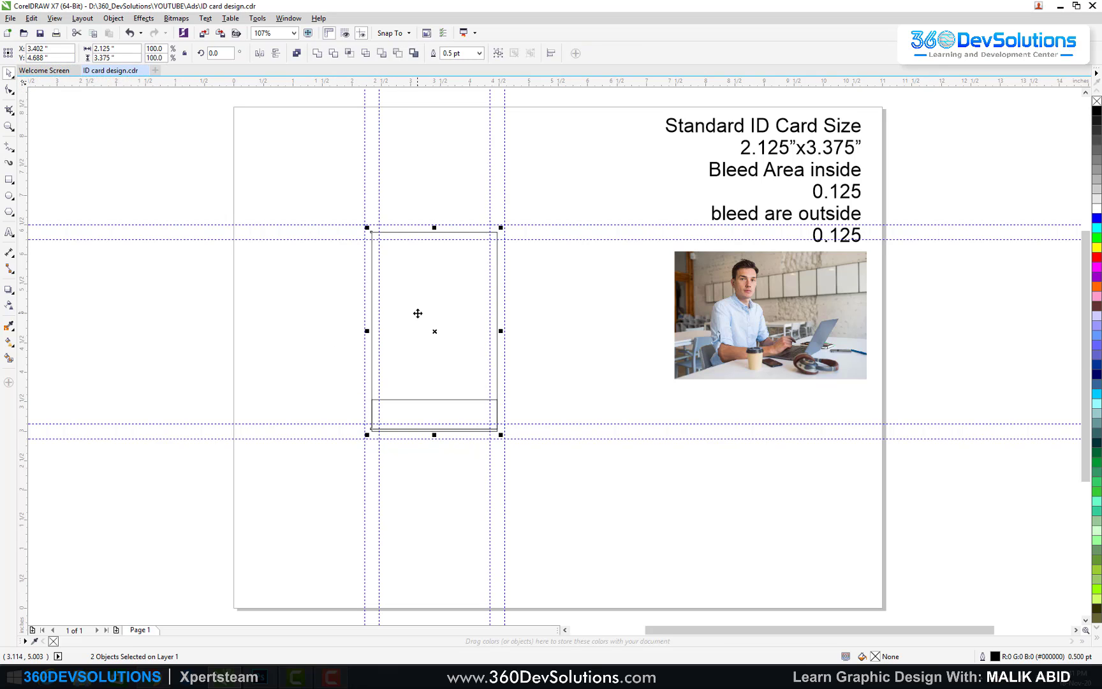
pyautogui.press('b')
pyautogui.click(523, 342)
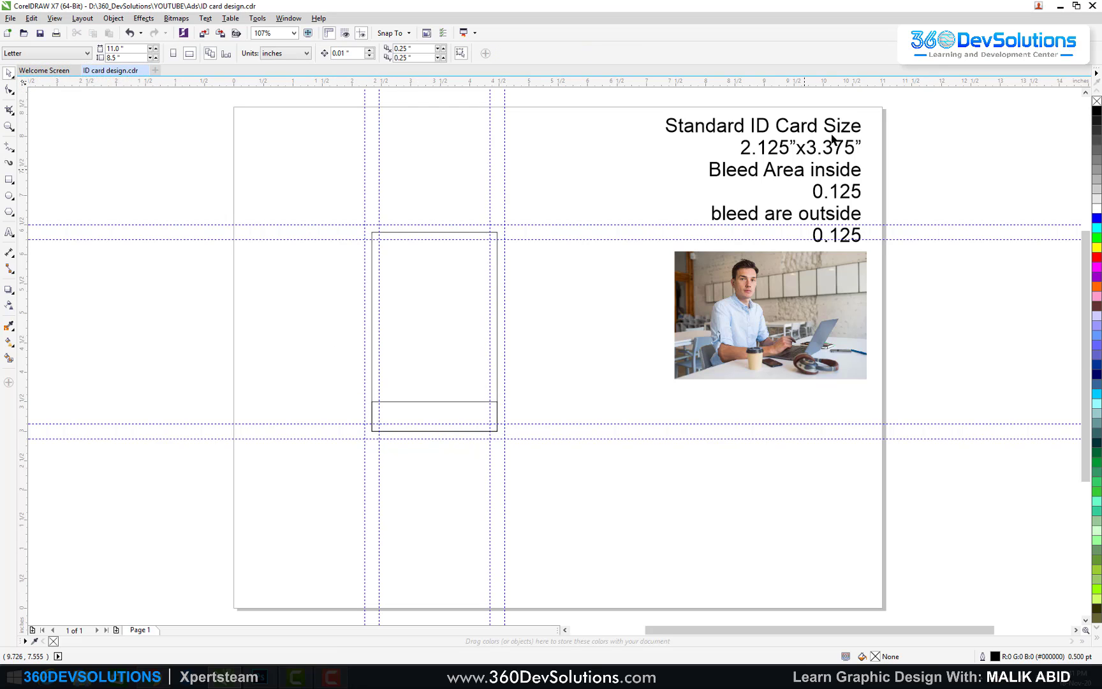
# Step: Scale the photo to about 1.85 by 1.23 inches beside the card's lower half, then zoom in
pyautogui.moveTo(815, 310); pyautogui.dragTo(645, 477)
pyautogui.moveTo(701, 413); pyautogui.dragTo(655, 445)
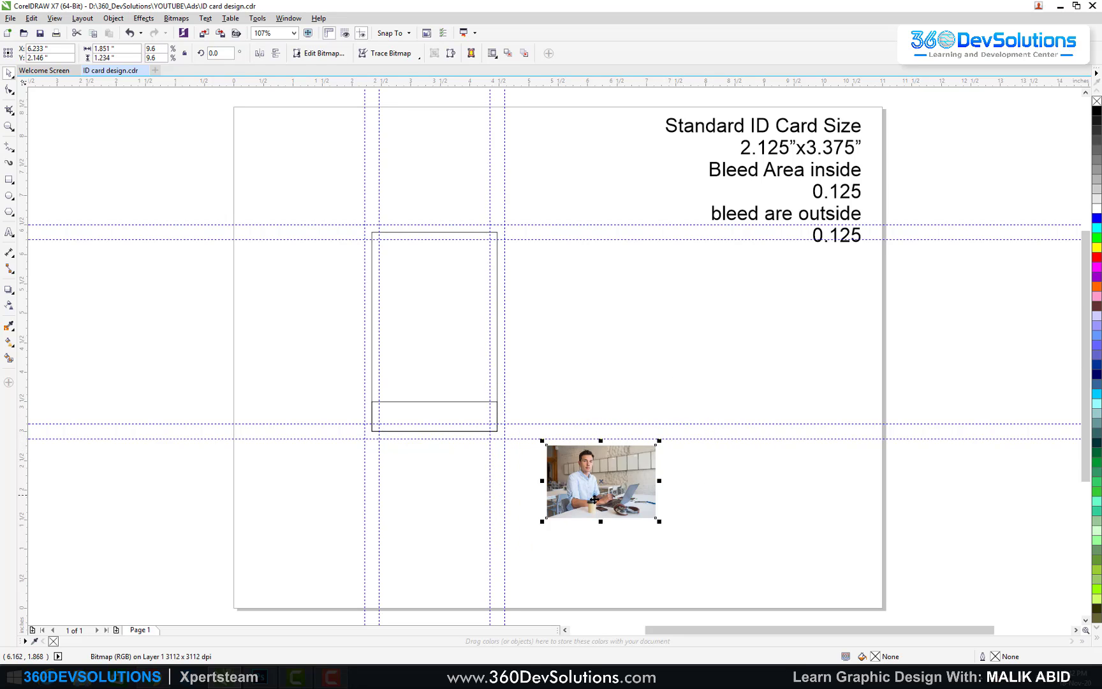
pyautogui.moveTo(584, 481); pyautogui.dragTo(549, 392)
pyautogui.press('Escape')
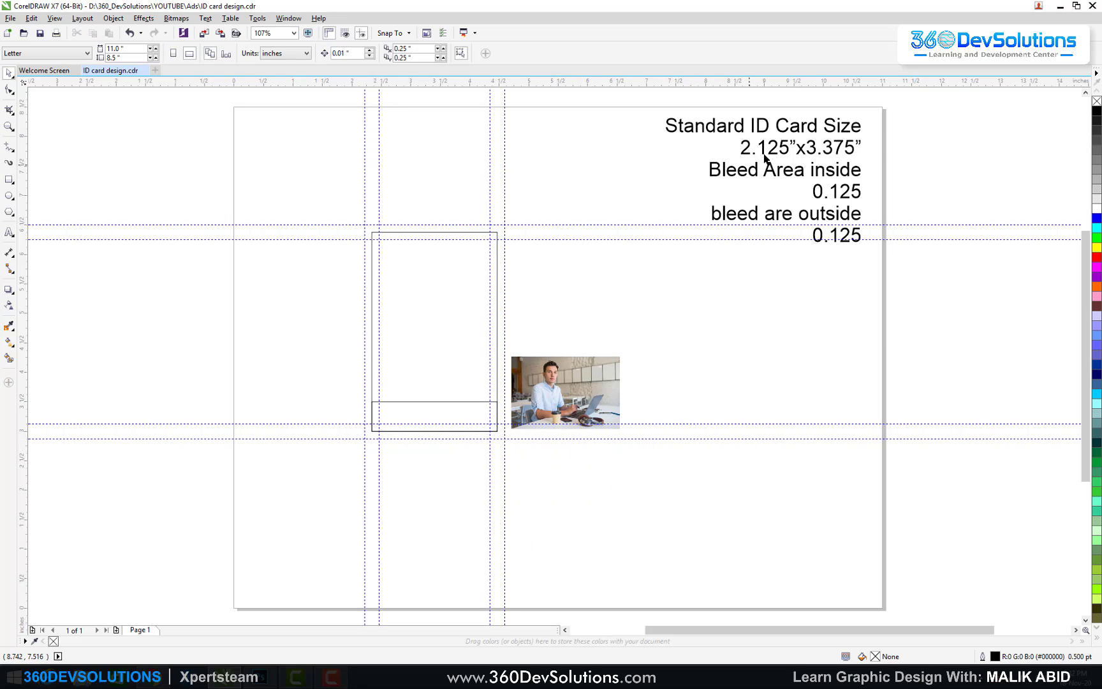
pyautogui.click(789, 141)
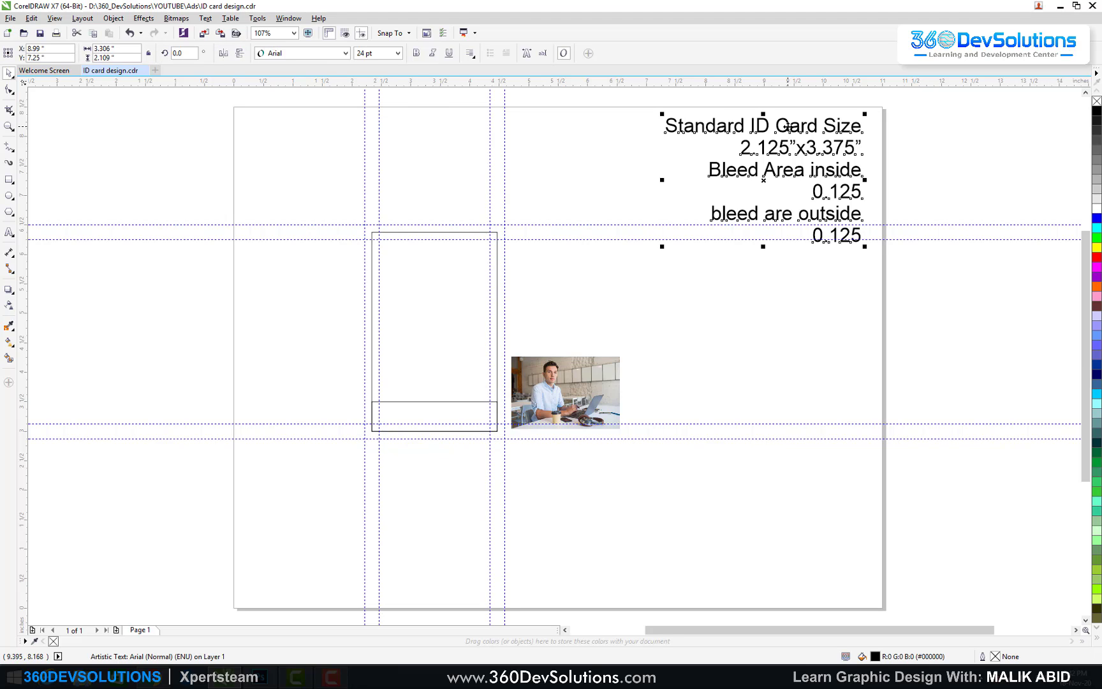
pyautogui.press('Escape')
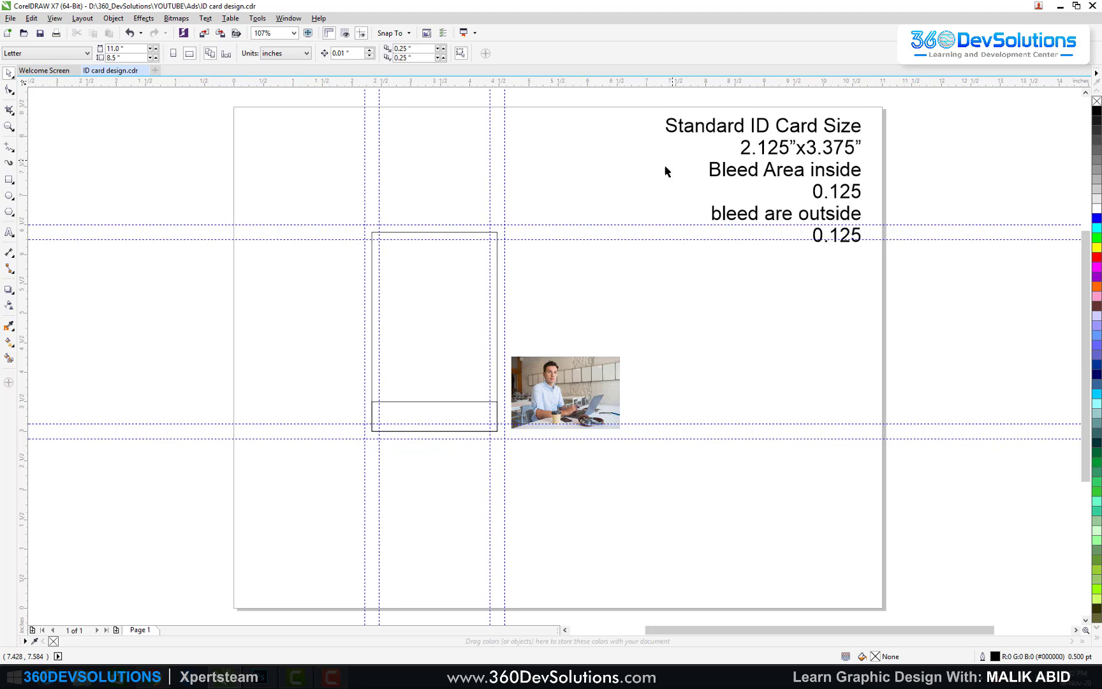
pyautogui.press('z')
pyautogui.moveTo(325, 196); pyautogui.dragTo(671, 458)
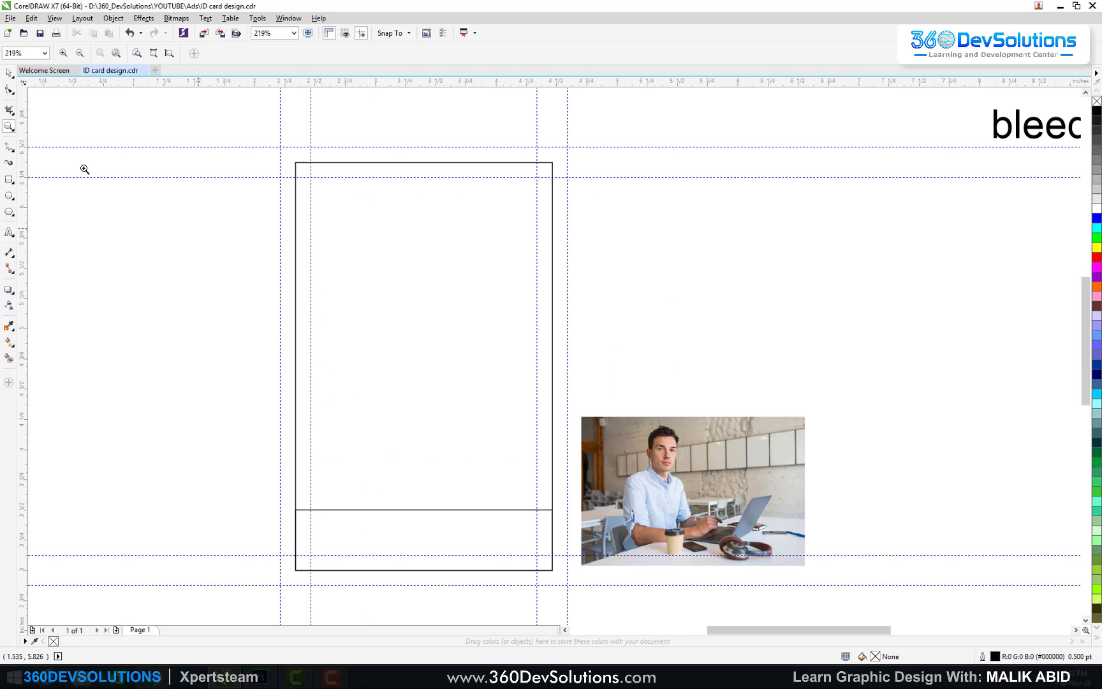
# Step: Fill the bottom strip with Sky Blue
pyautogui.click(9, 73)
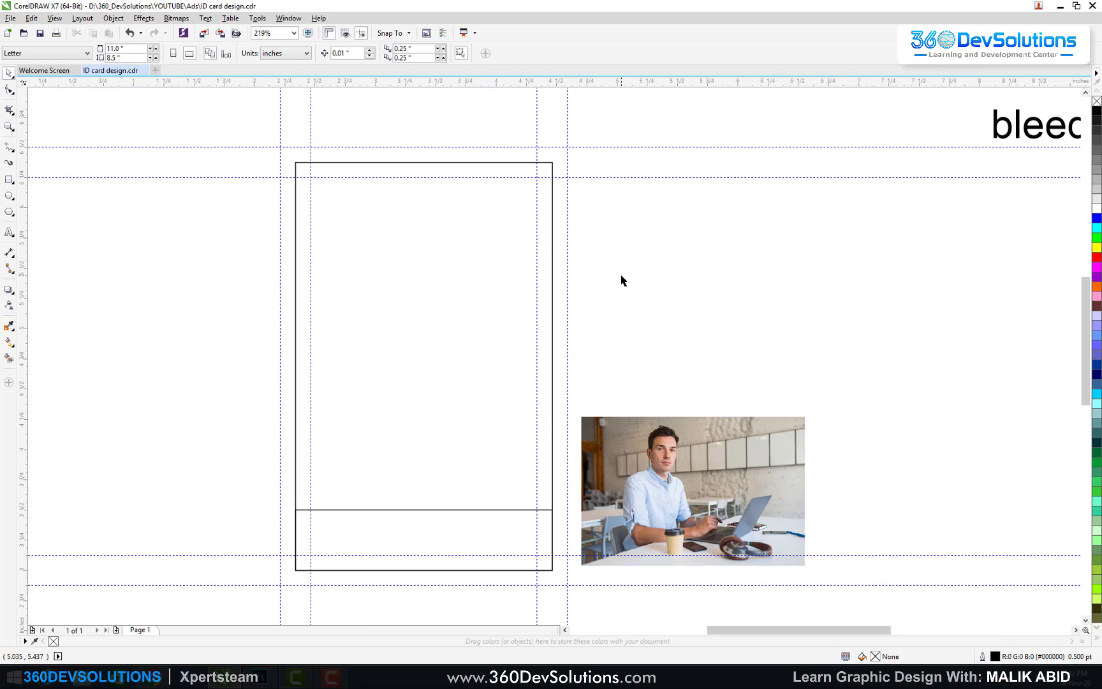
pyautogui.click(465, 509)
pyautogui.click(467, 519)
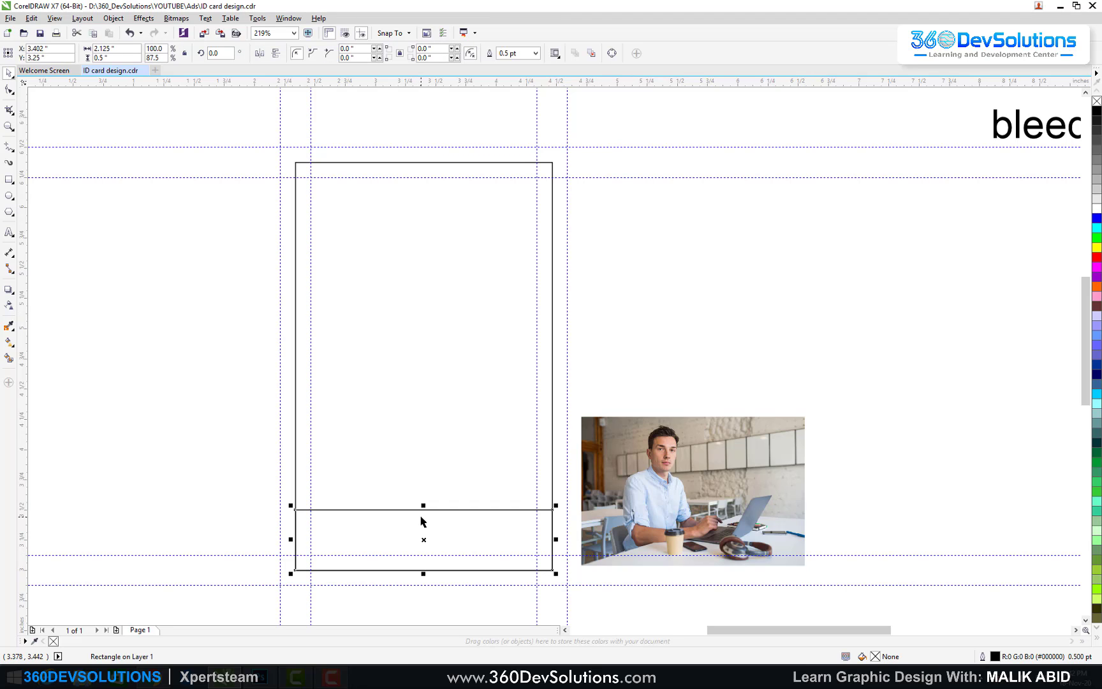
pyautogui.click(1097, 394)
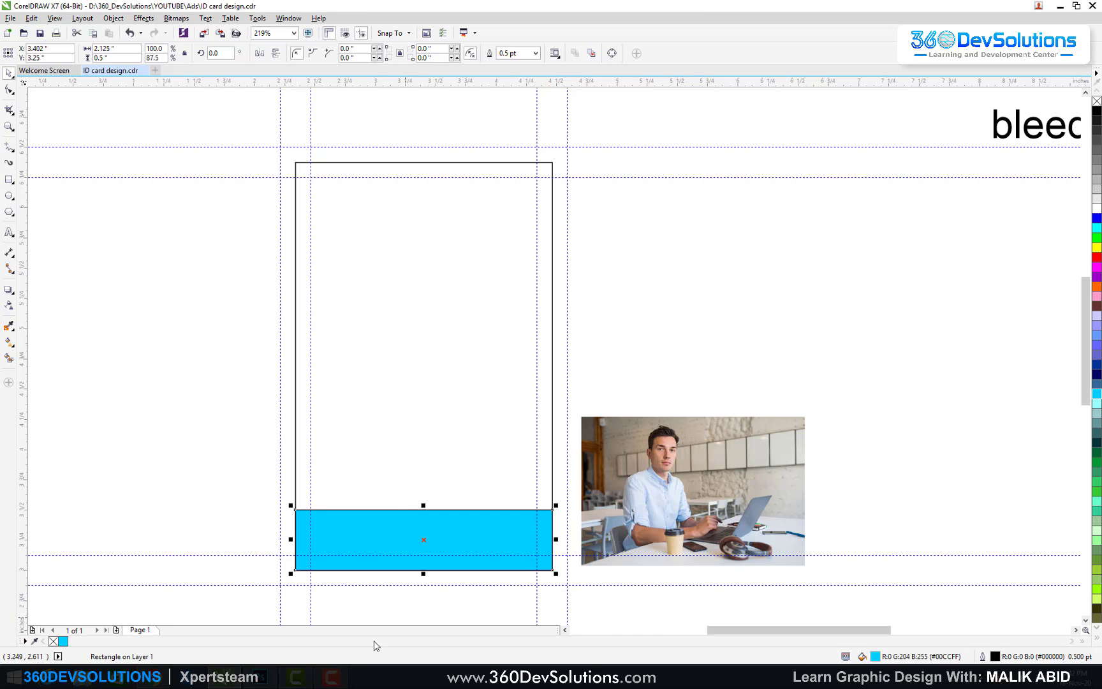
pyautogui.click(397, 511)
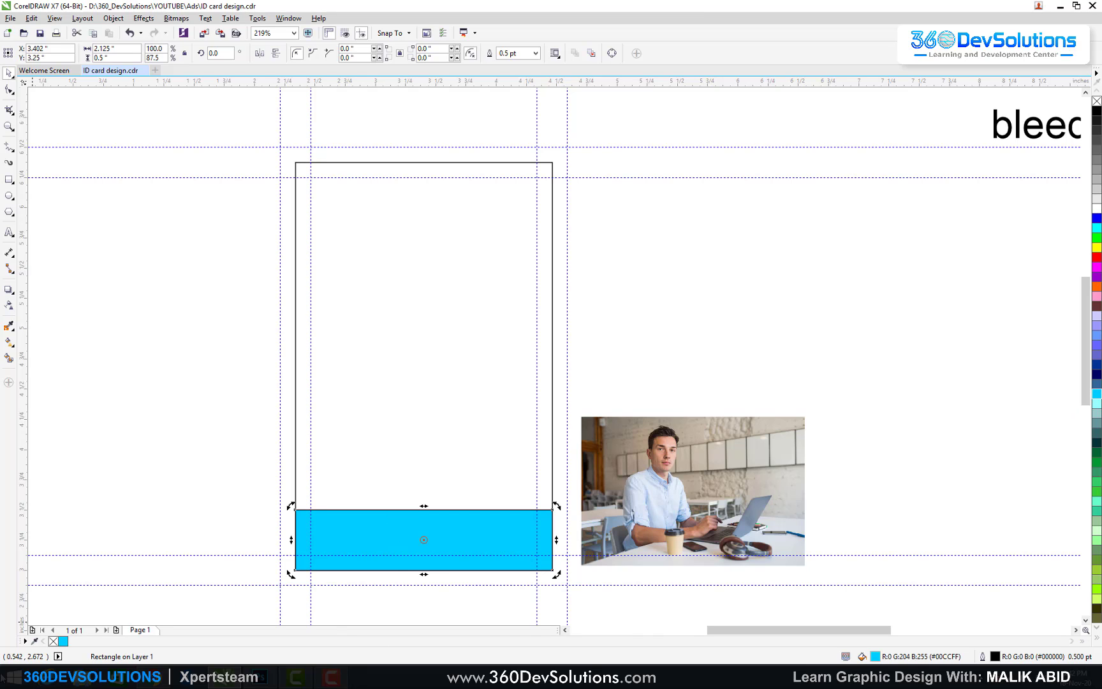
# Step: Add a deeper blue, #008FFF (R0 G143 B255), to the document palette
pyautogui.doubleClick(63, 640)
pyautogui.click(650, 220)
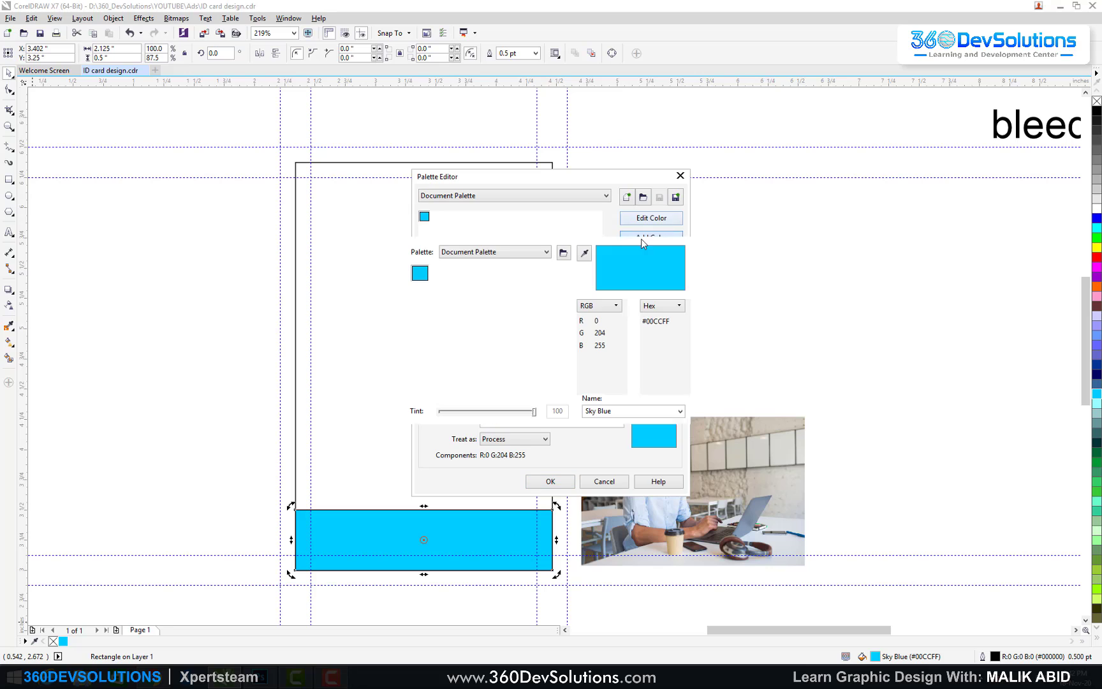
pyautogui.click(468, 229)
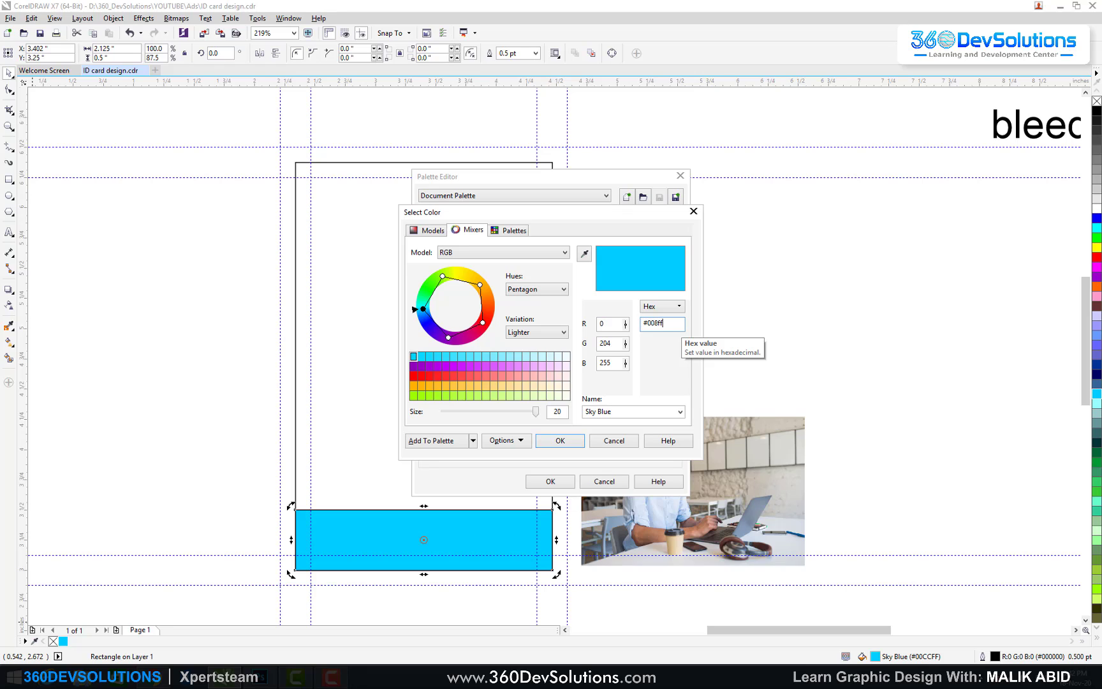
pyautogui.press('Return')
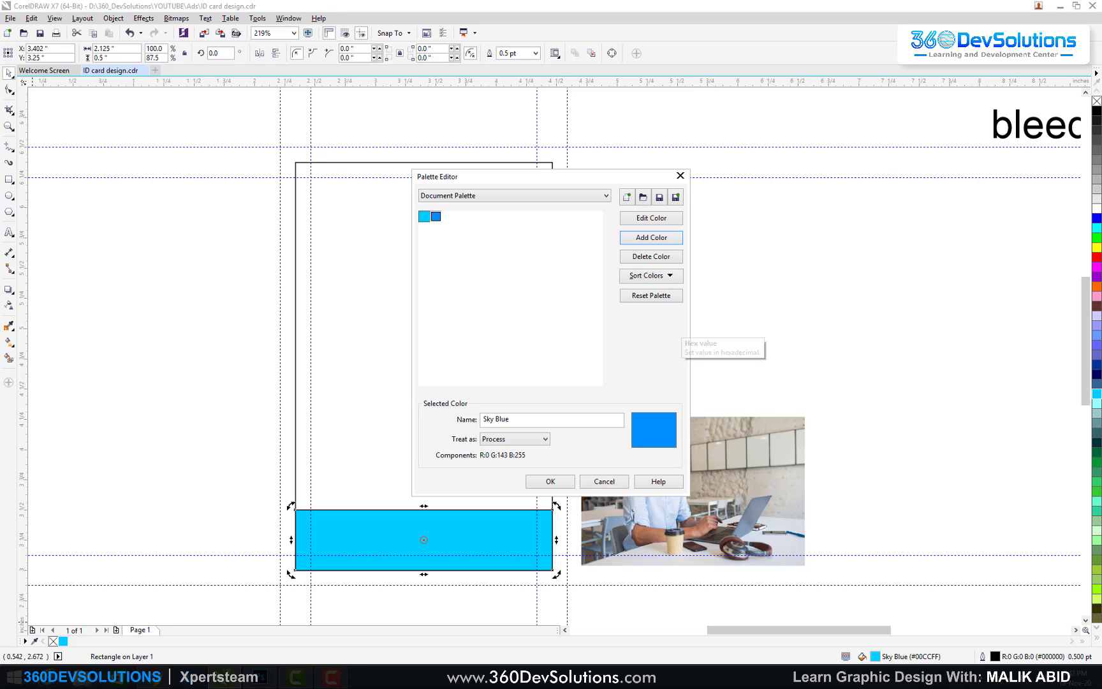
pyautogui.click(550, 481)
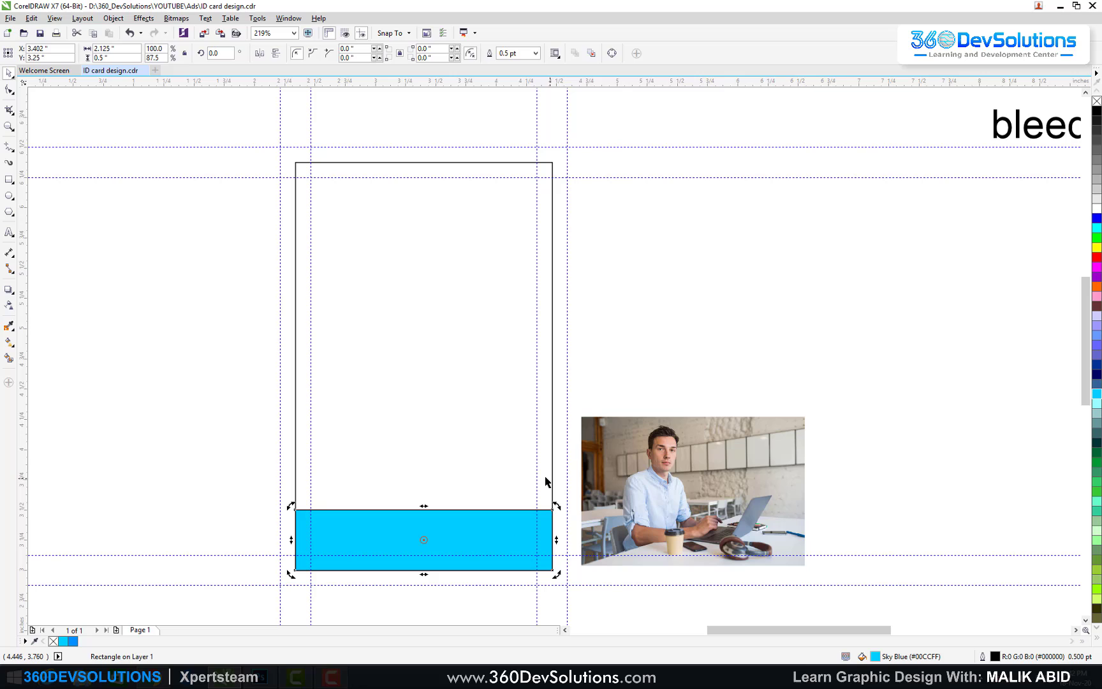
pyautogui.click(290, 406)
pyautogui.click(408, 527)
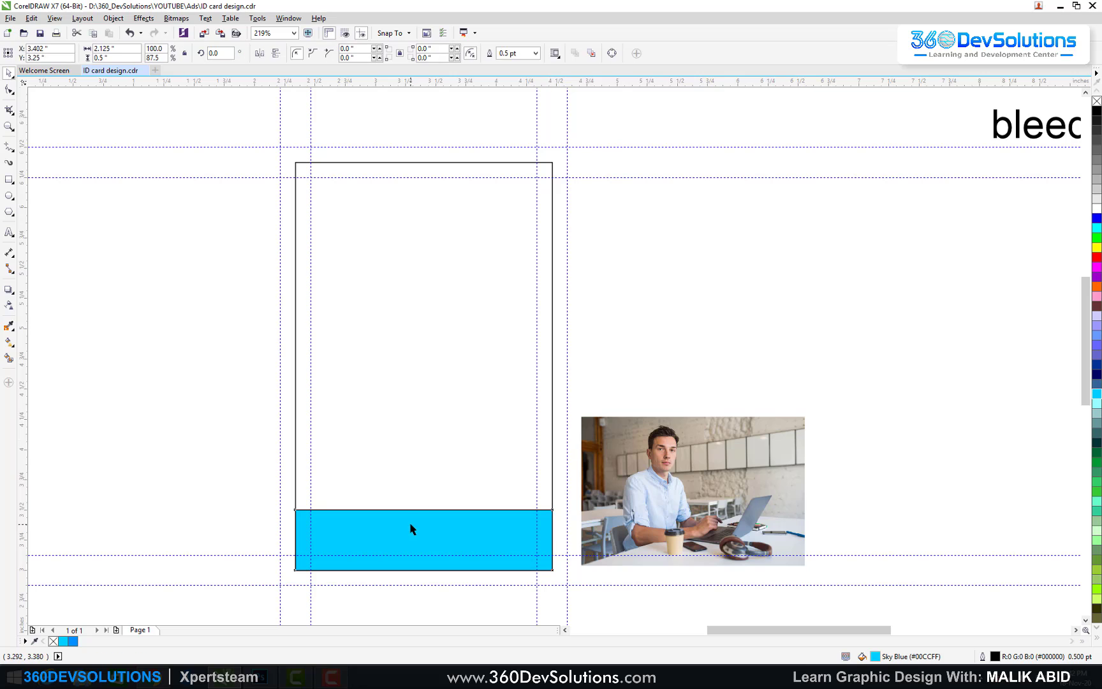
# Step: Fill the strip with the #008FFF blue and remove its outline
pyautogui.doubleClick(76, 641)
pyautogui.click(603, 482)
pyautogui.click(248, 558)
pyautogui.moveTo(75, 642); pyautogui.dragTo(445, 524)
pyautogui.click(377, 531)
pyautogui.click(376, 531)
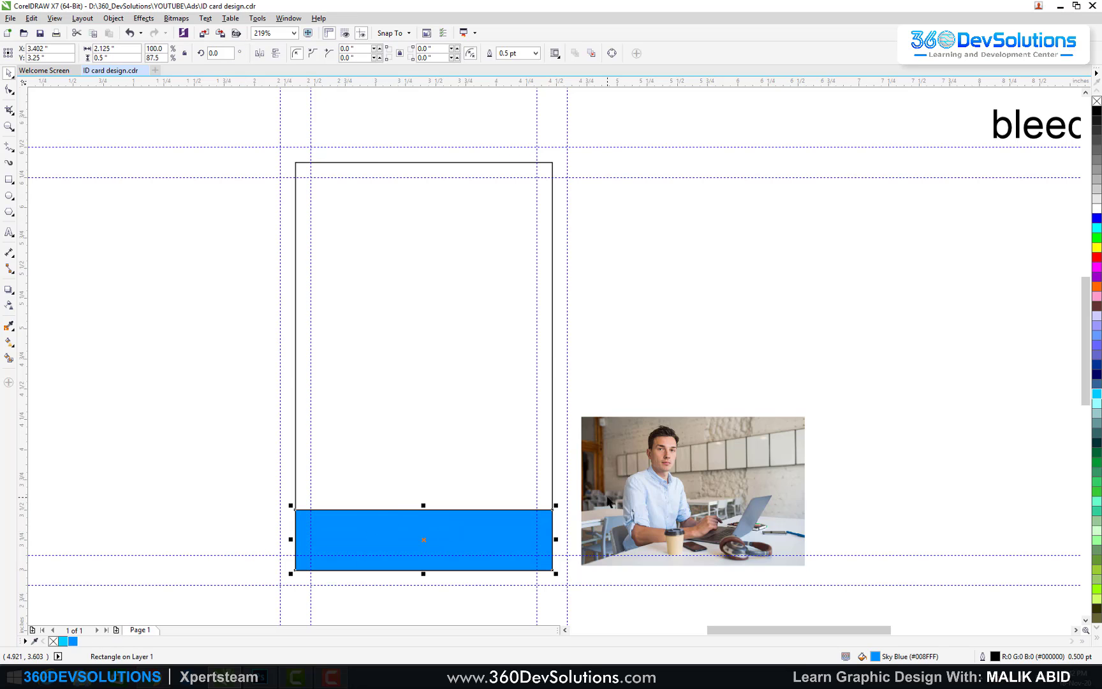
pyautogui.click(313, 608)
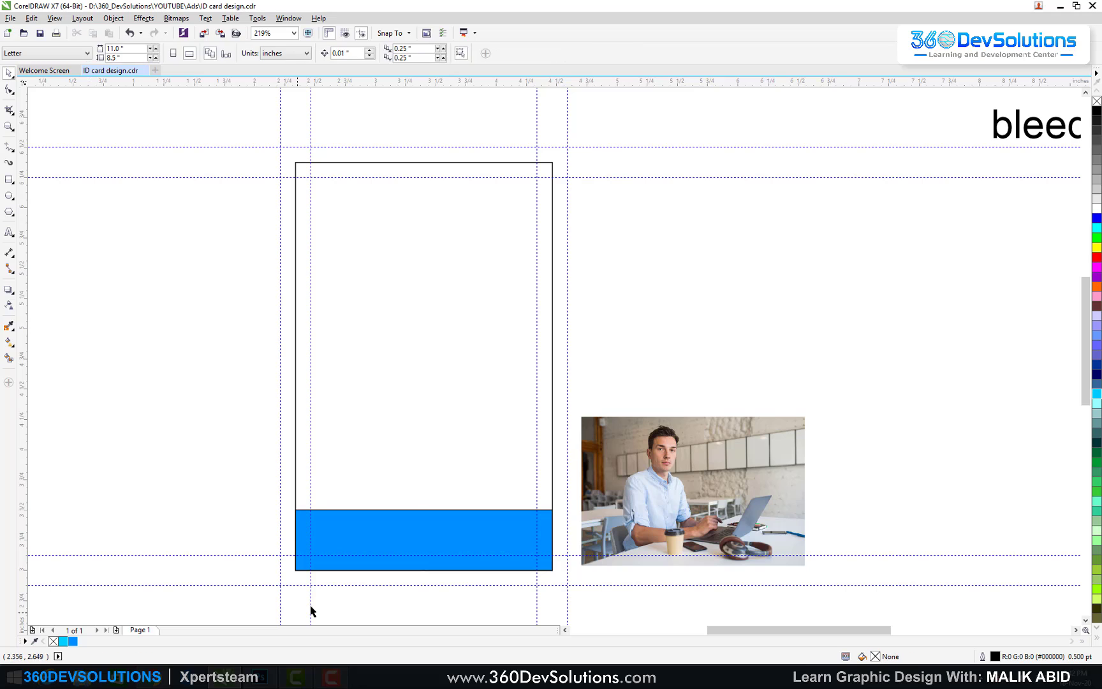
pyautogui.click(302, 521)
pyautogui.rightClick(53, 641)
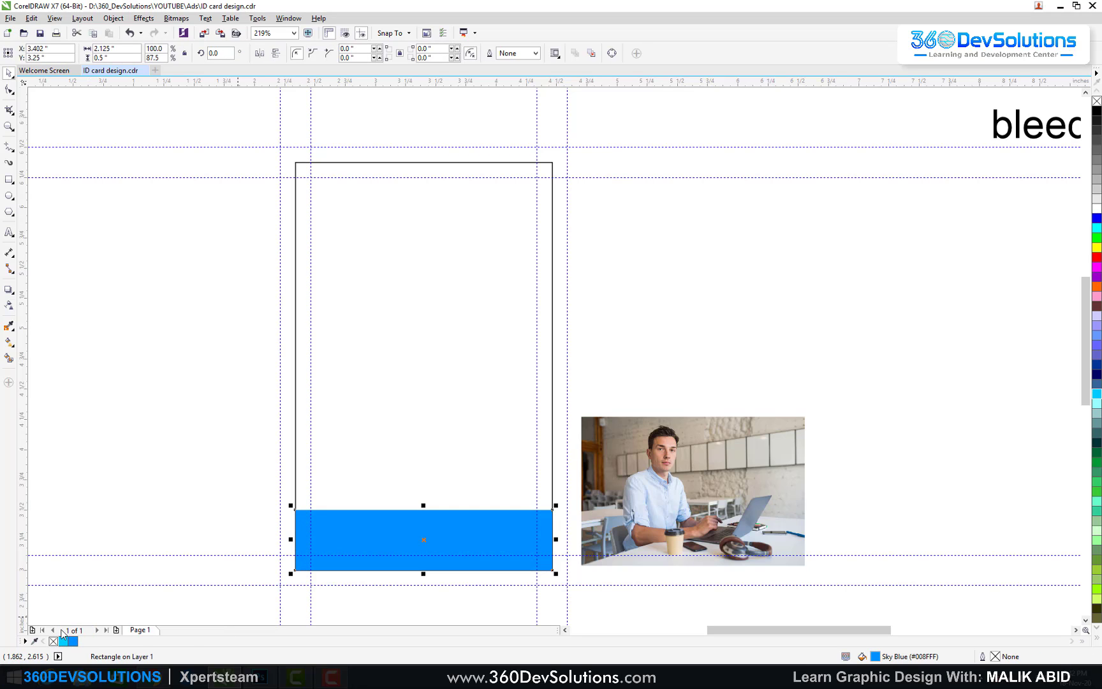
# Step: PowerClip the blue strip inside the card rectangle
pyautogui.click(427, 542)
pyautogui.rightClick(426, 540)
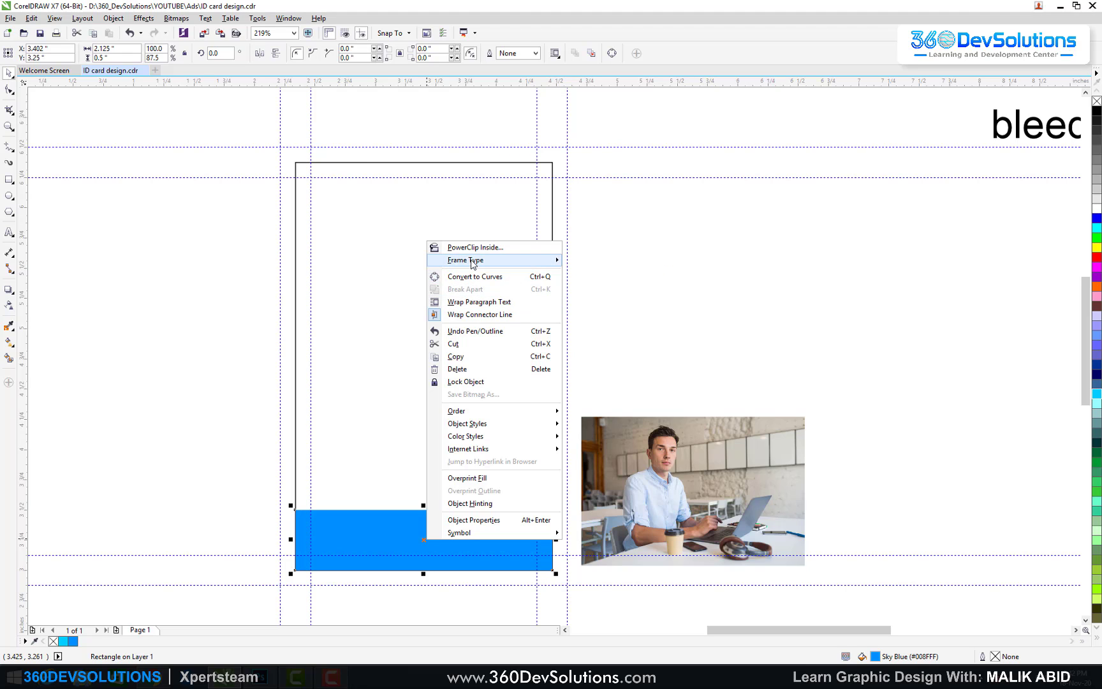
pyautogui.moveTo(510, 261)
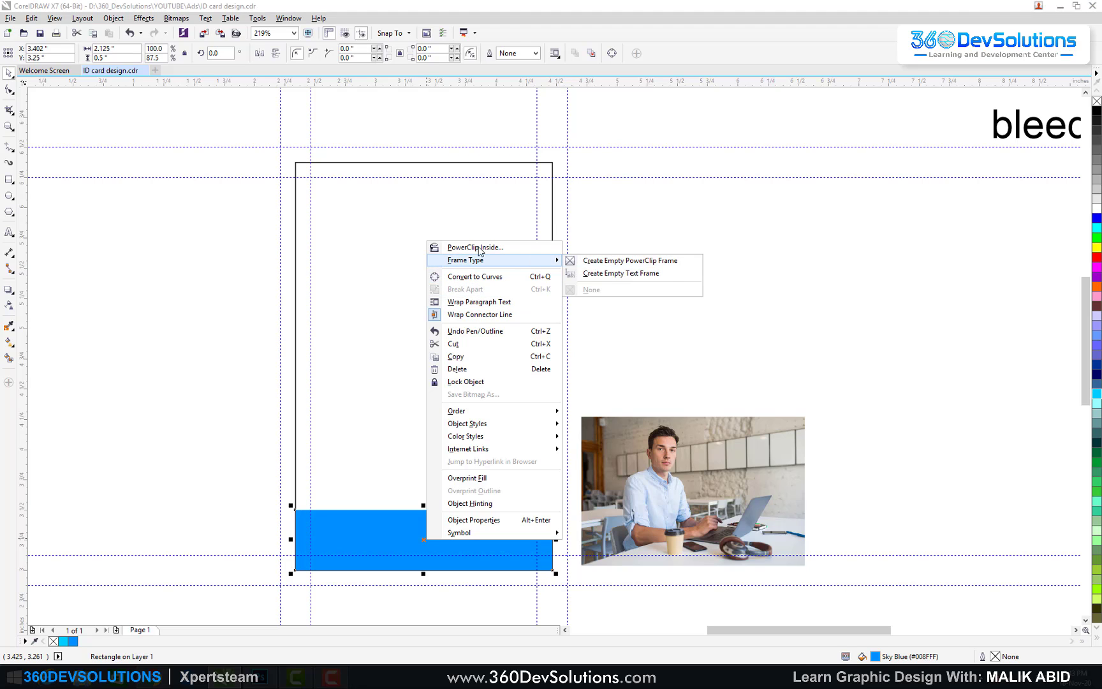
pyautogui.click(478, 247)
pyautogui.click(489, 374)
pyautogui.press('Escape')
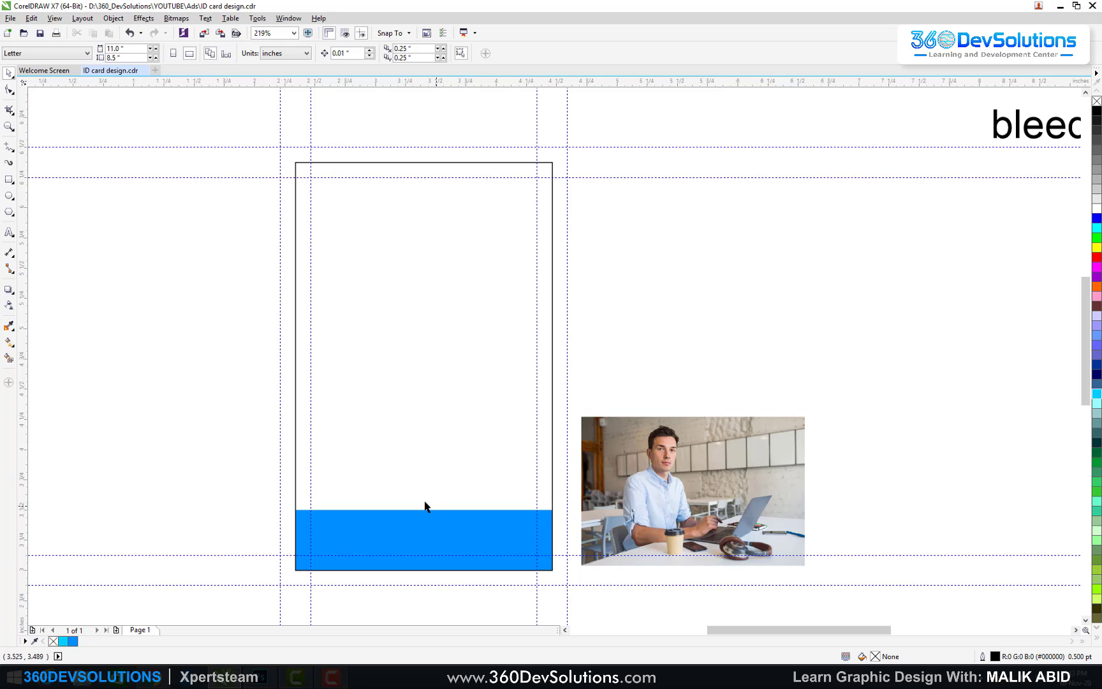
# Step: Type '360DevSolutions' over 'learning and development center' beside the card, scaled to about 11.75 pt
pyautogui.click(9, 233)
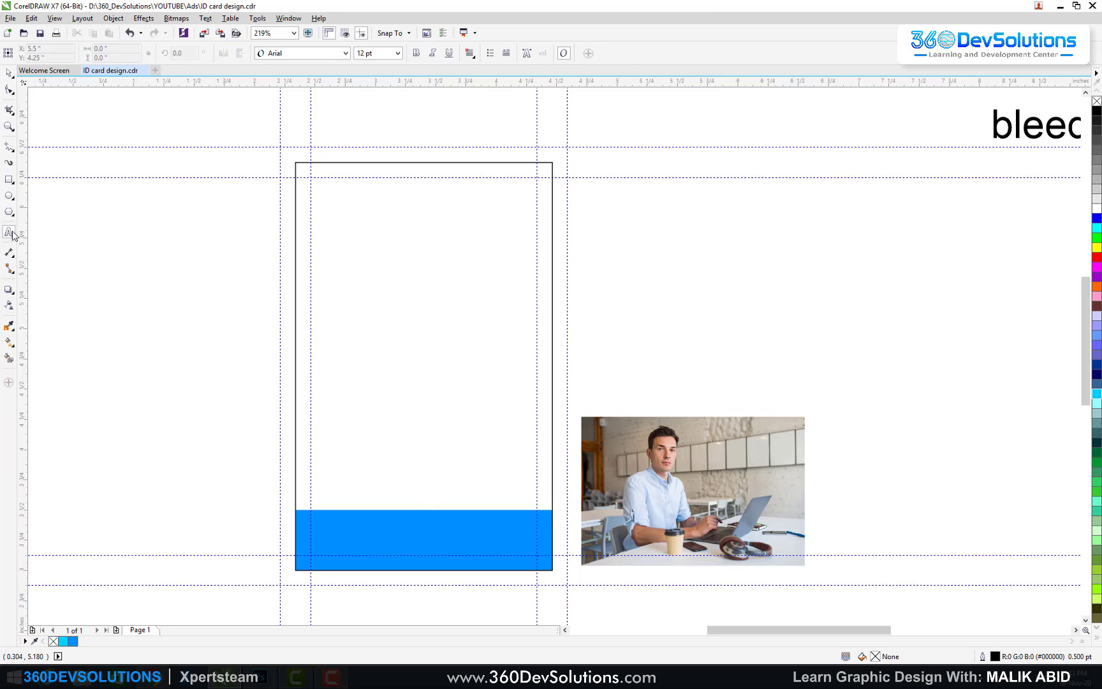
pyautogui.click(637, 246)
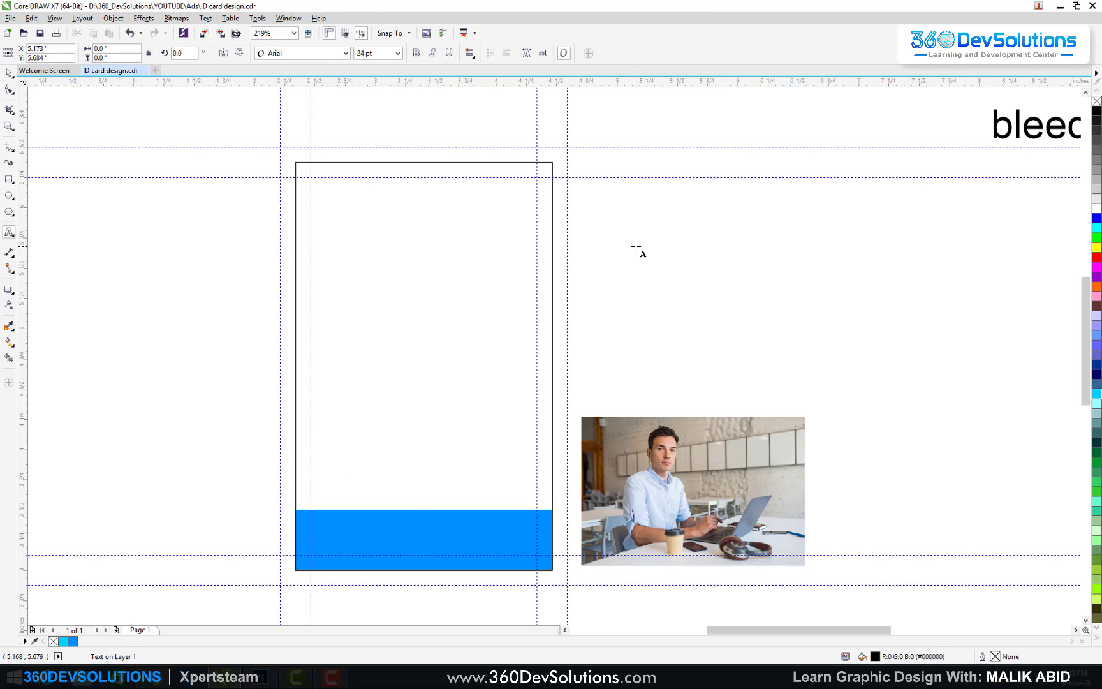
pyautogui.write('360DevSolution')
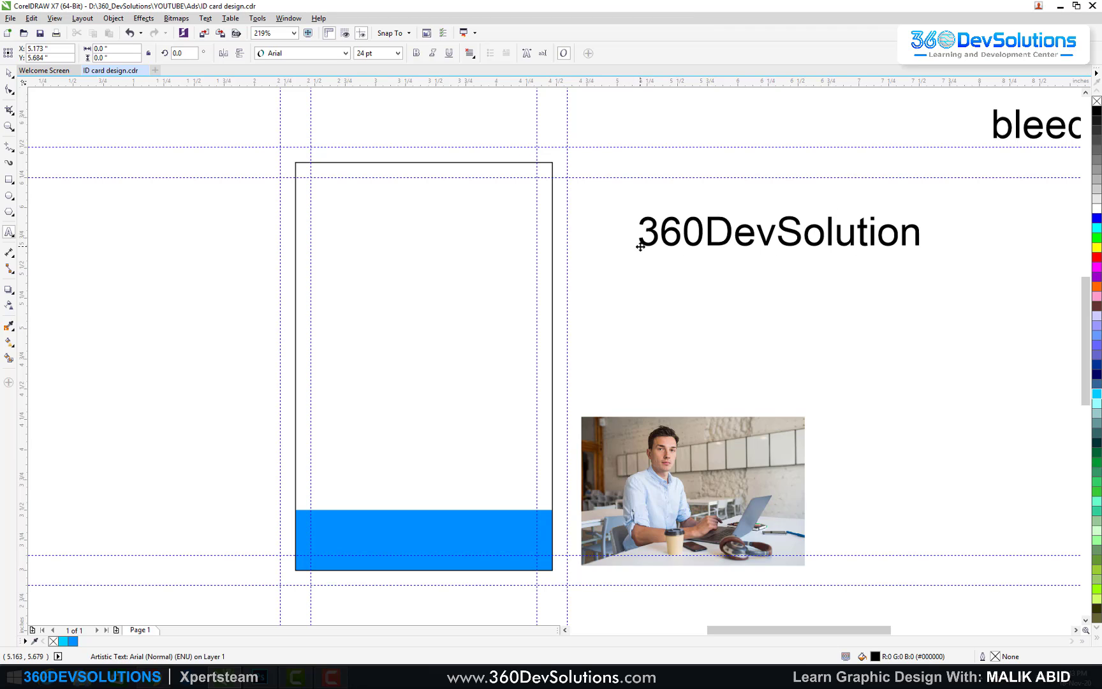
pyautogui.write('s')
pyautogui.press('Return')
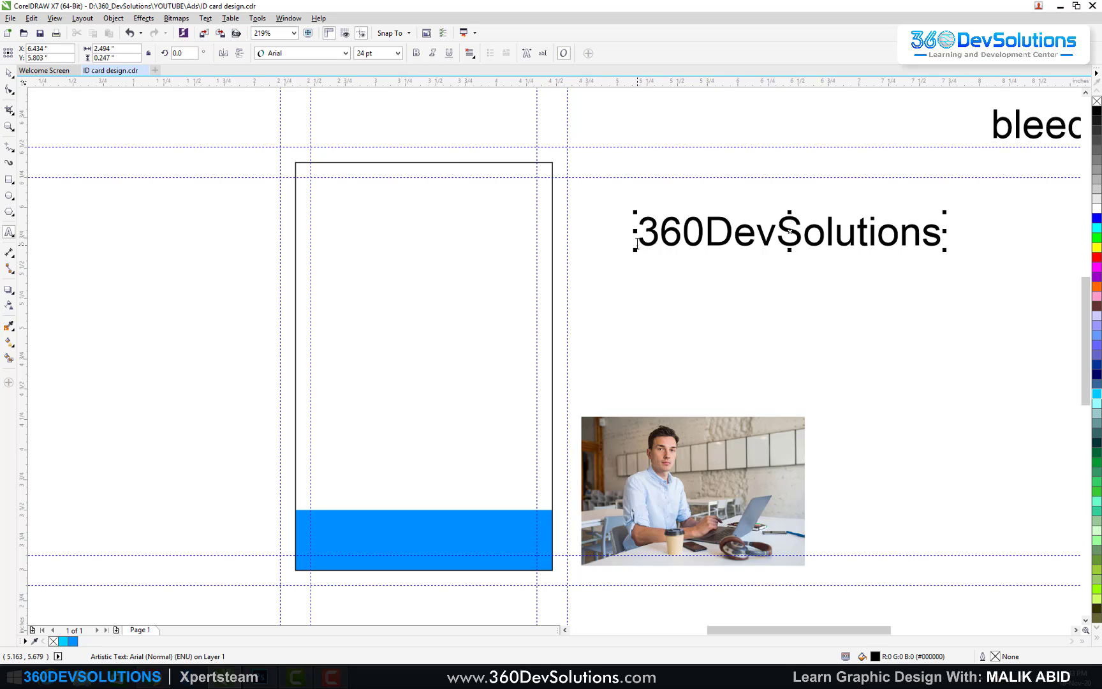
pyautogui.write('learning a')
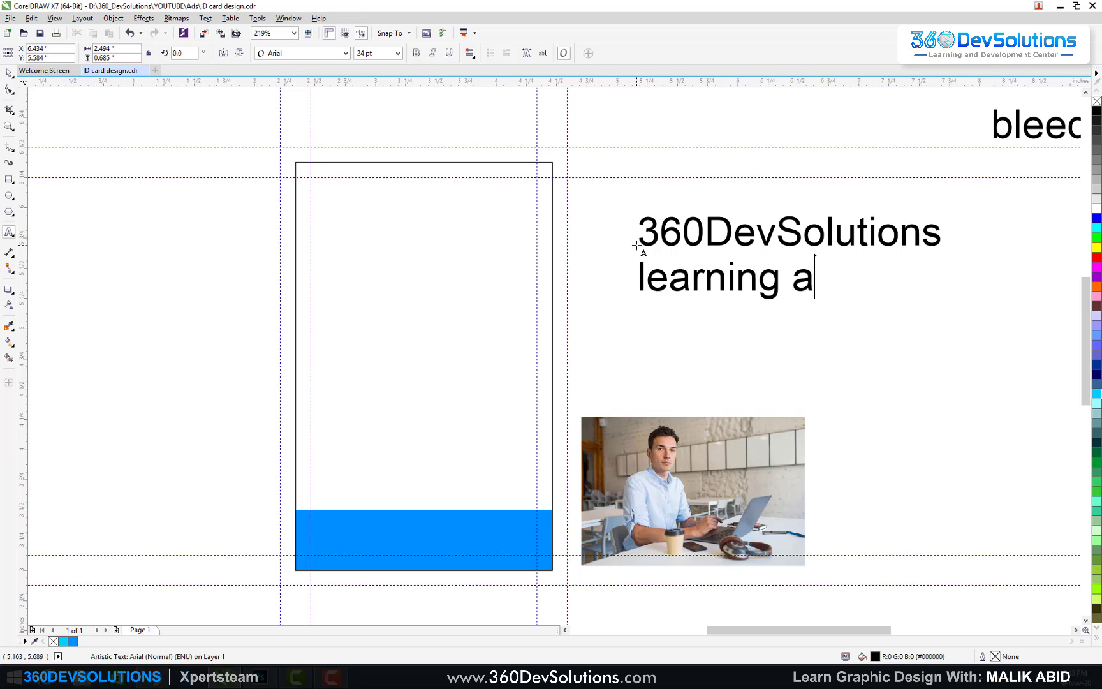
pyautogui.write('nd Dev')
pyautogui.press('BackSpace')
pyautogui.press('BackSpace')
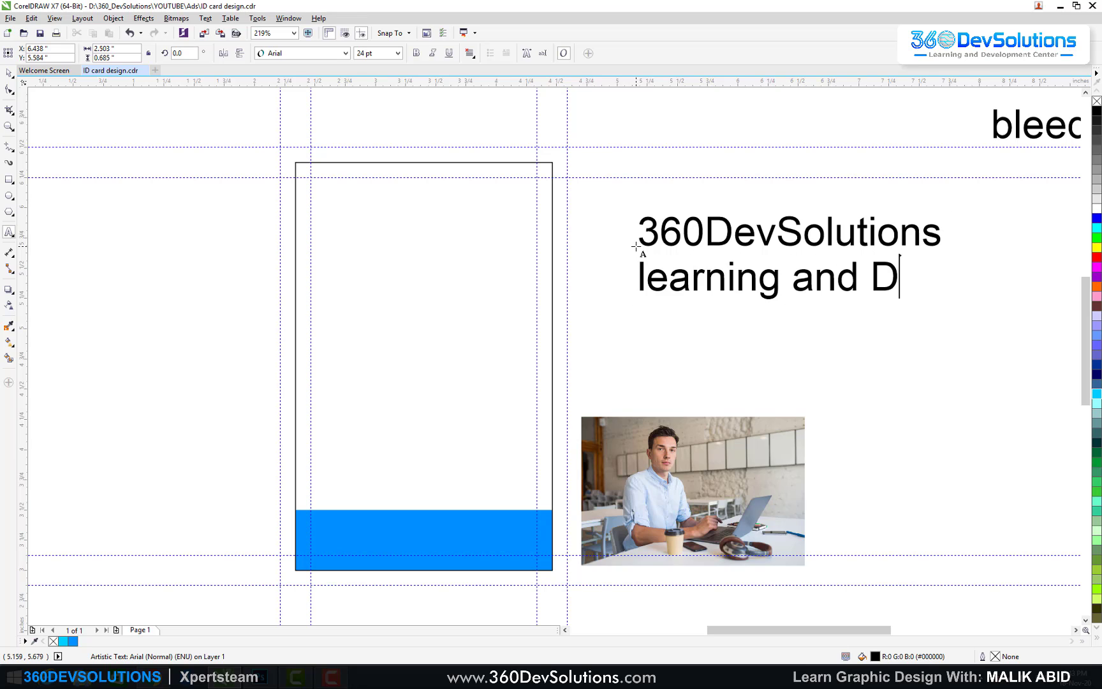
pyautogui.press('BackSpace')
pyautogui.write('development ')
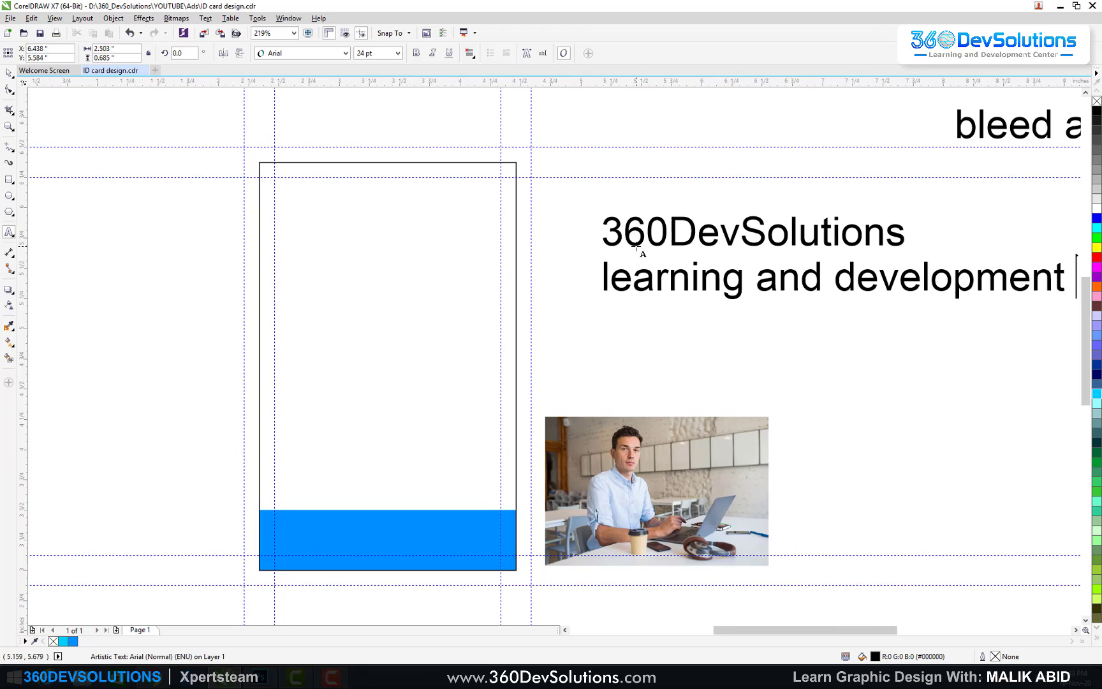
pyautogui.write('center')
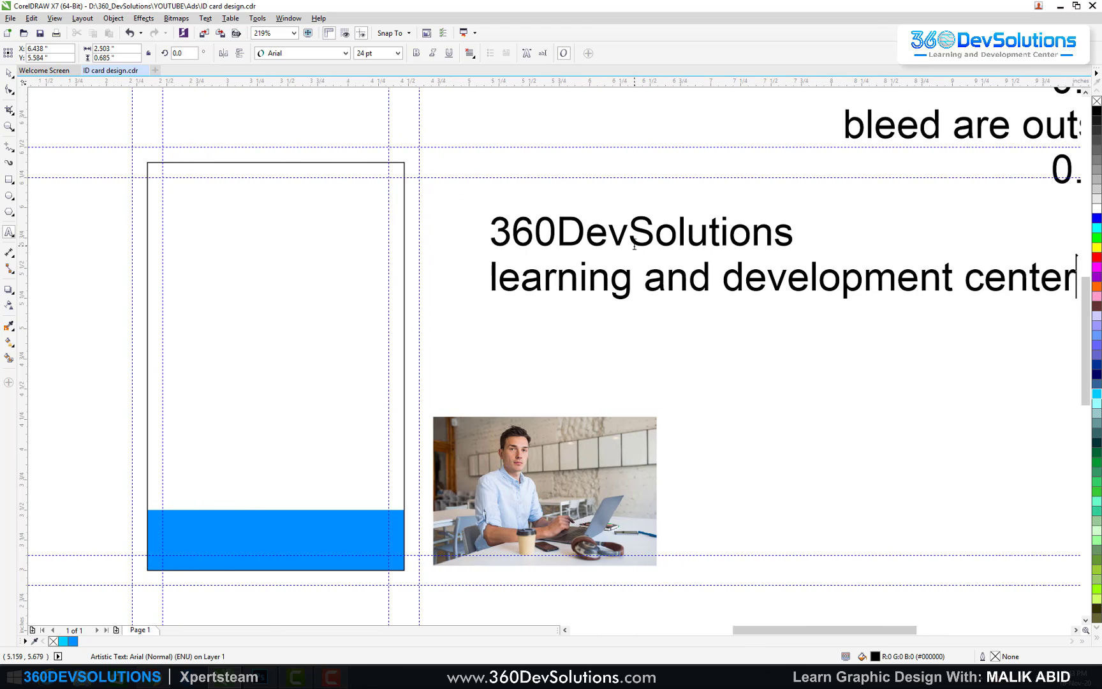
pyautogui.click(11, 76)
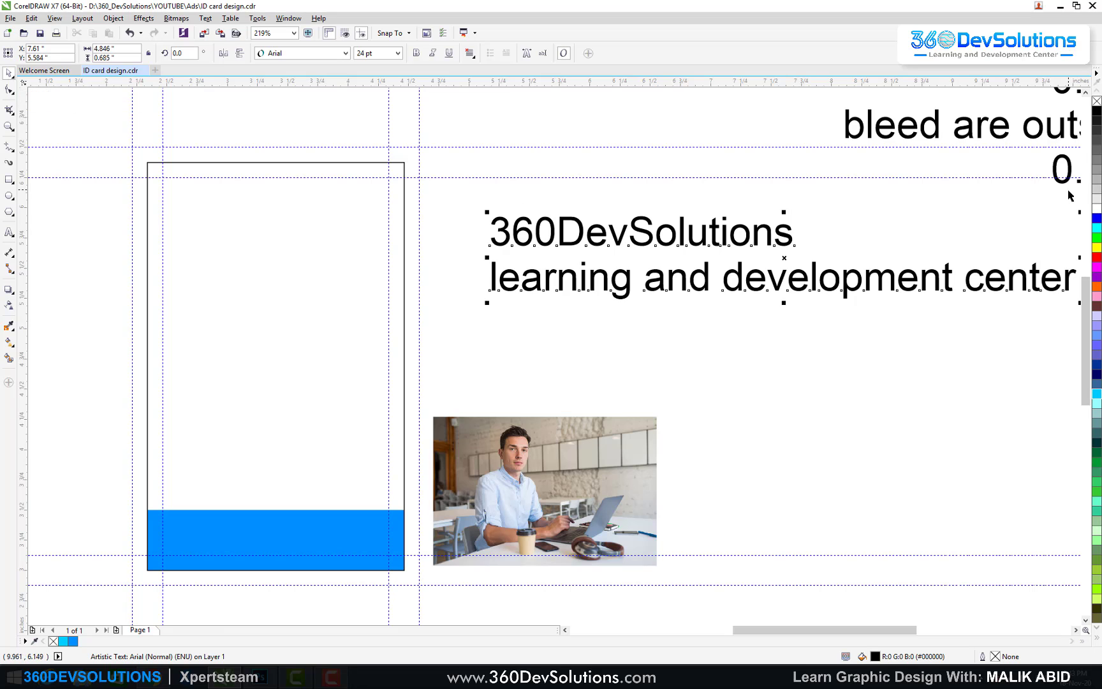
pyautogui.moveTo(1079, 211); pyautogui.dragTo(647, 239)
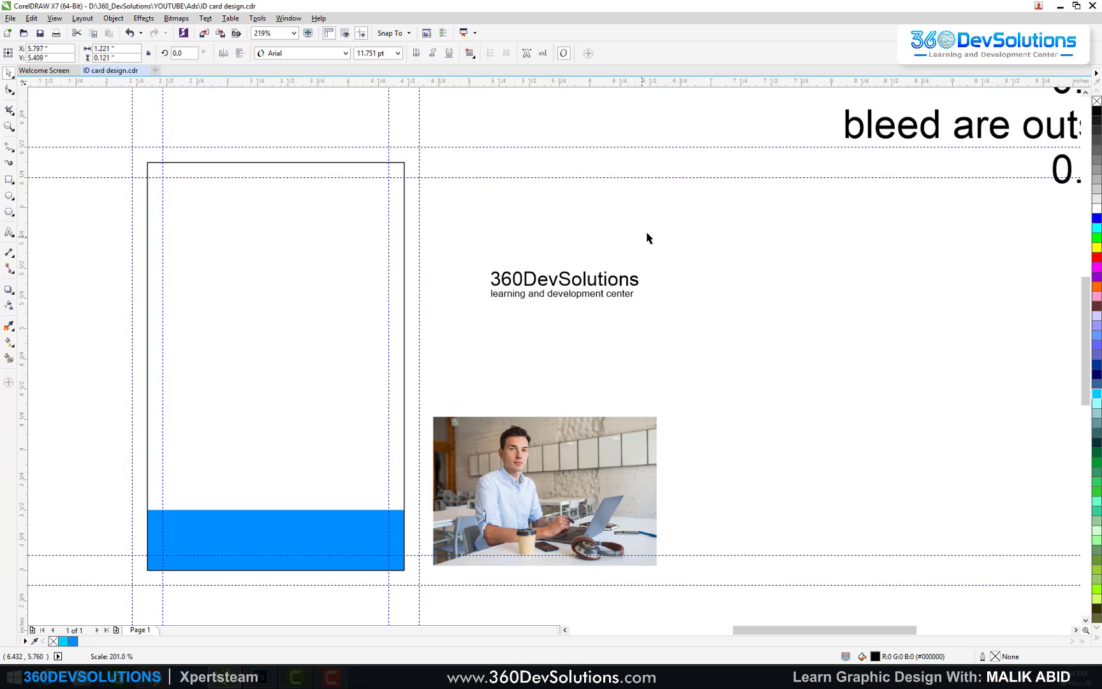
# Step: Set 360DevSolutions in a serif font, then enlarge the logo text and move it up and right
pyautogui.click(346, 54)
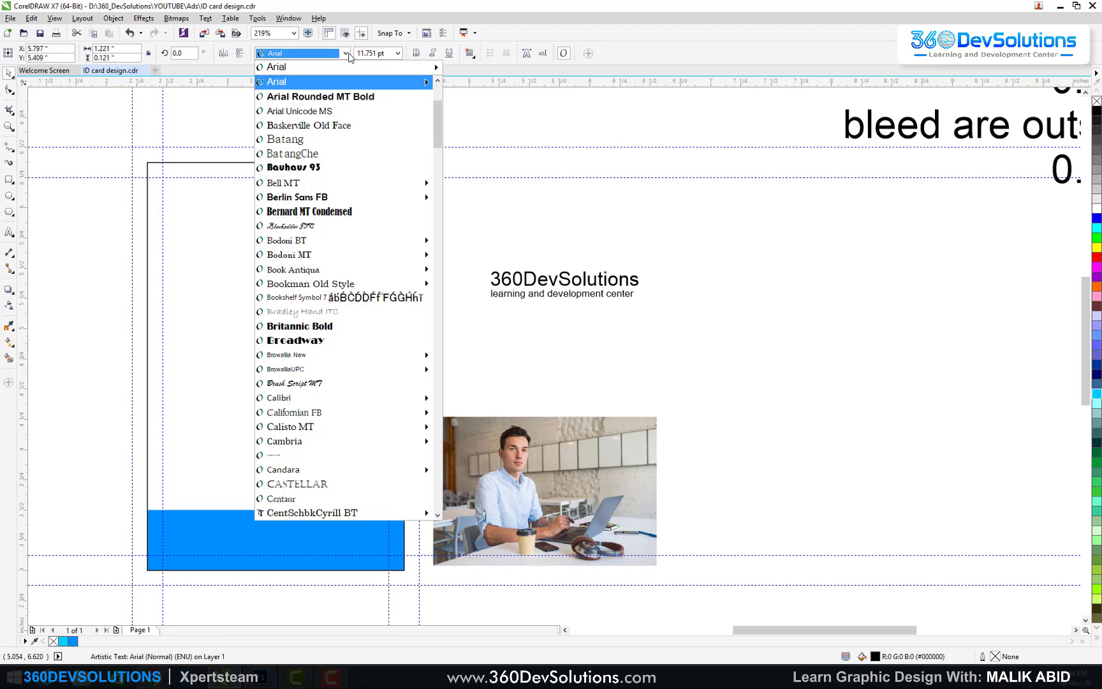
pyautogui.scroll(-10, 354, 287)
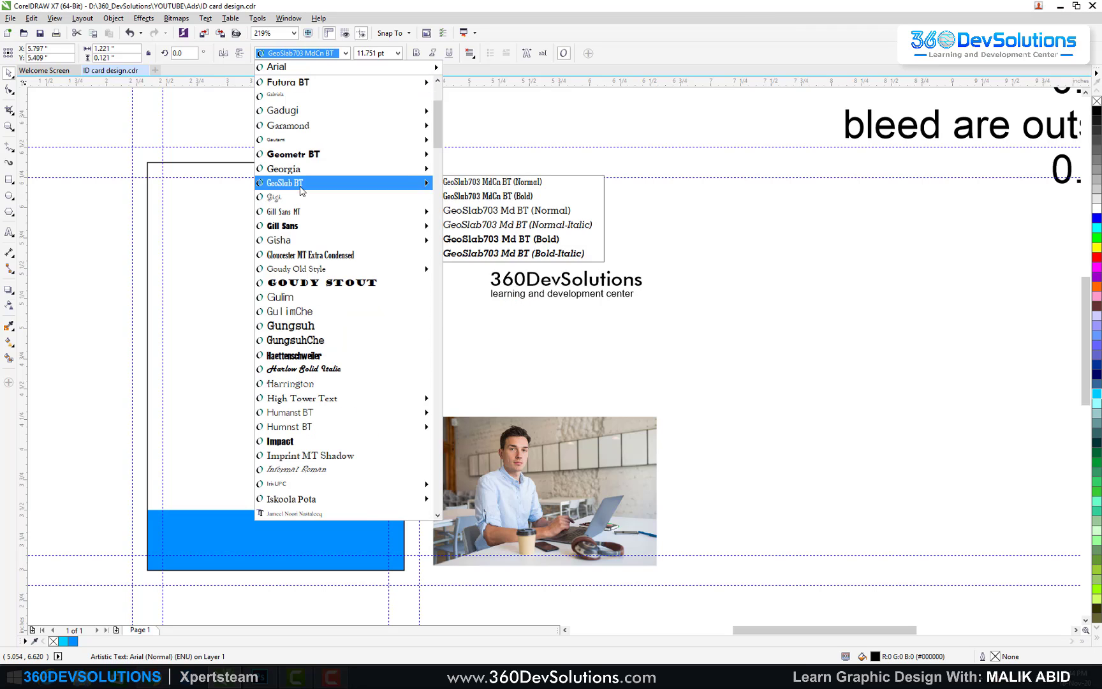
pyautogui.scroll(10, 351, 446)
pyautogui.click(300, 125)
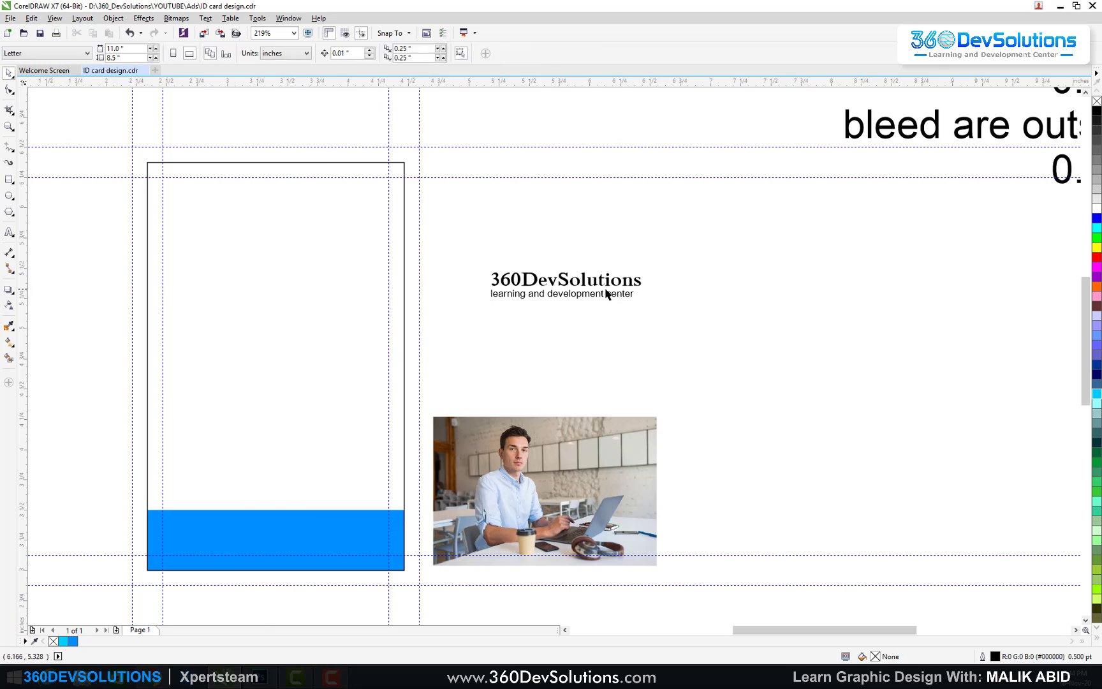
pyautogui.moveTo(681, 229); pyautogui.dragTo(454, 337)
pyautogui.moveTo(644, 303); pyautogui.dragTo(745, 367)
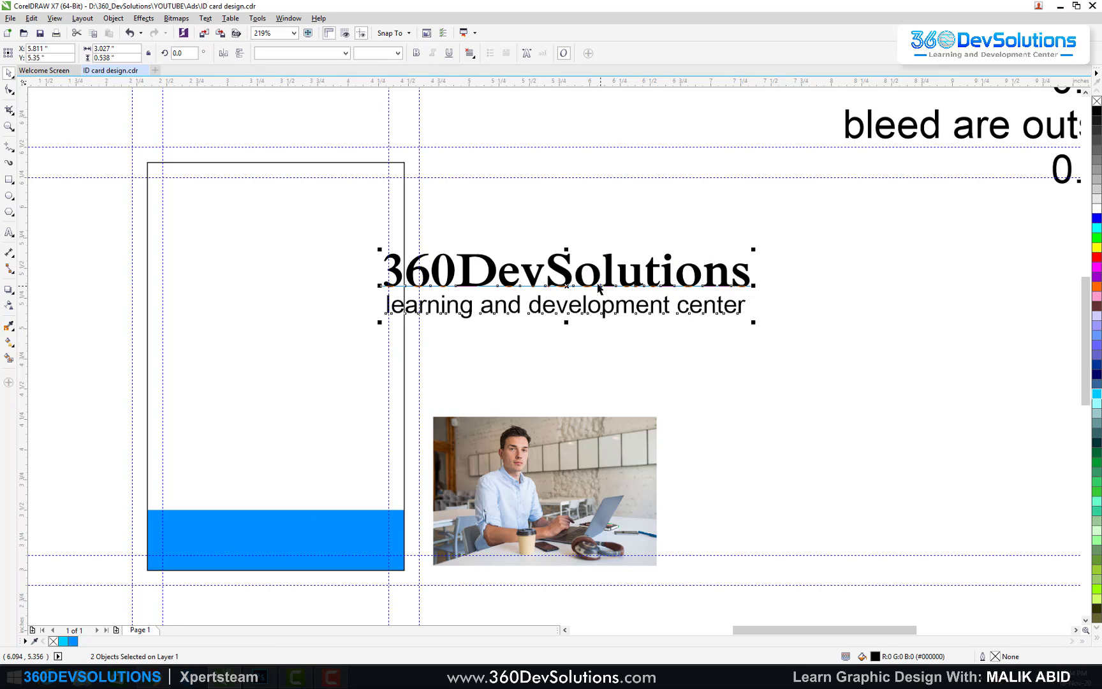
pyautogui.moveTo(574, 281); pyautogui.dragTo(644, 228)
pyautogui.click(641, 218)
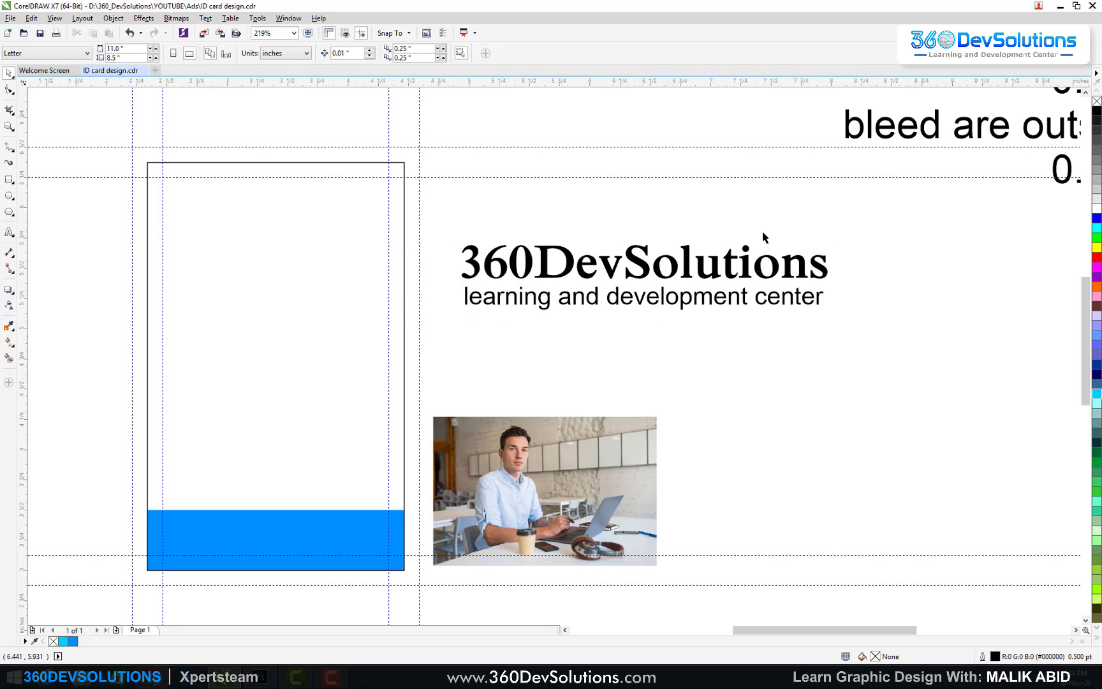
# Step: Colour 360DevSolutions Sky Blue and the tagline 70% Black, then shrink the logo to about 36%
pyautogui.moveTo(876, 219); pyautogui.dragTo(419, 339)
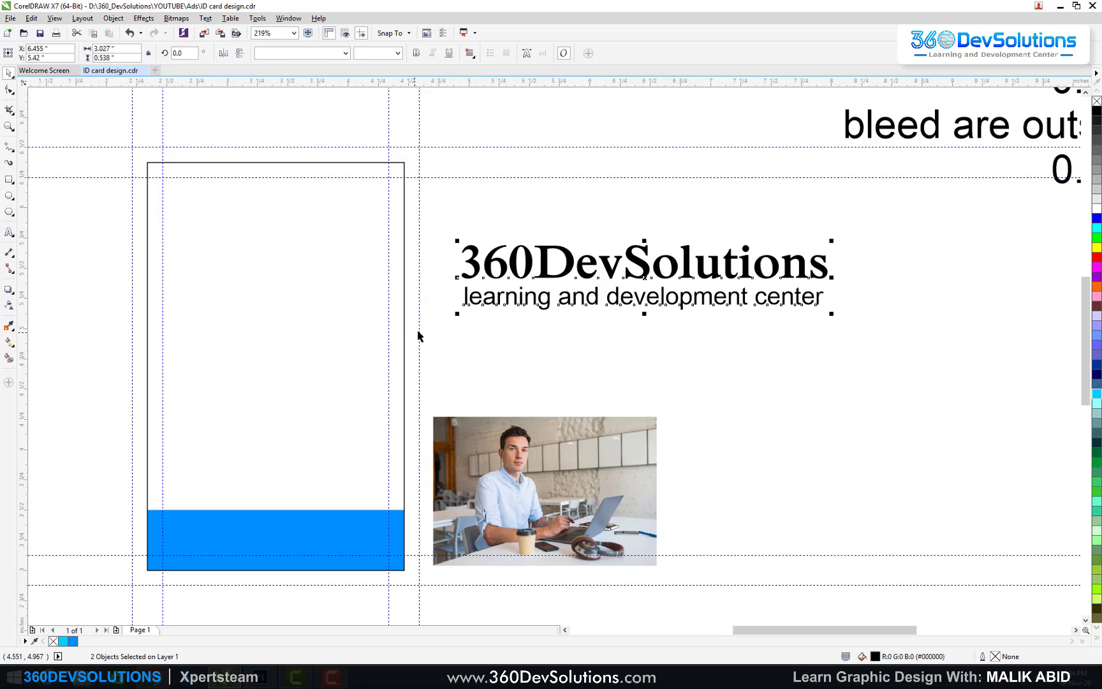
pyautogui.click(798, 220)
pyautogui.click(692, 275)
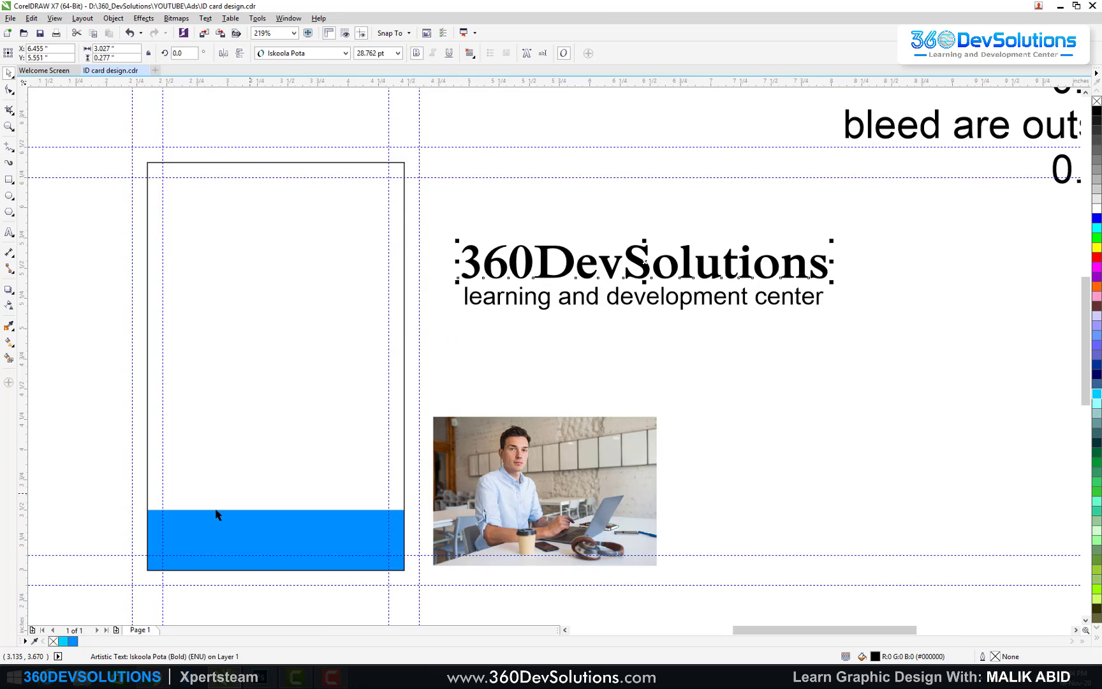
pyautogui.click(74, 640)
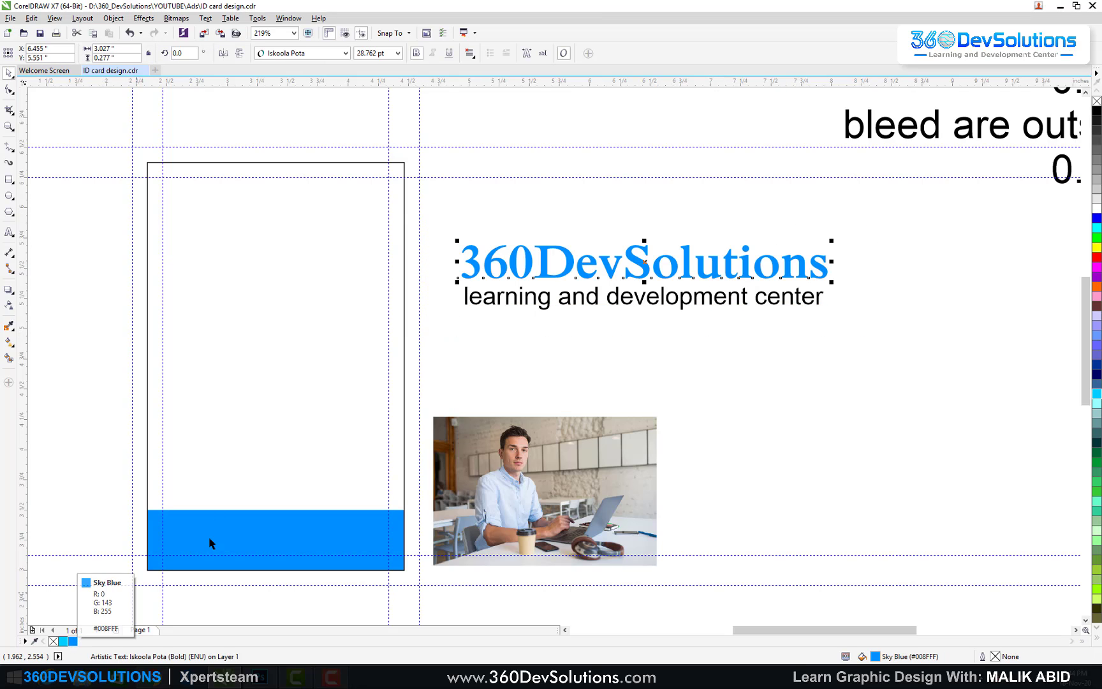
pyautogui.click(610, 300)
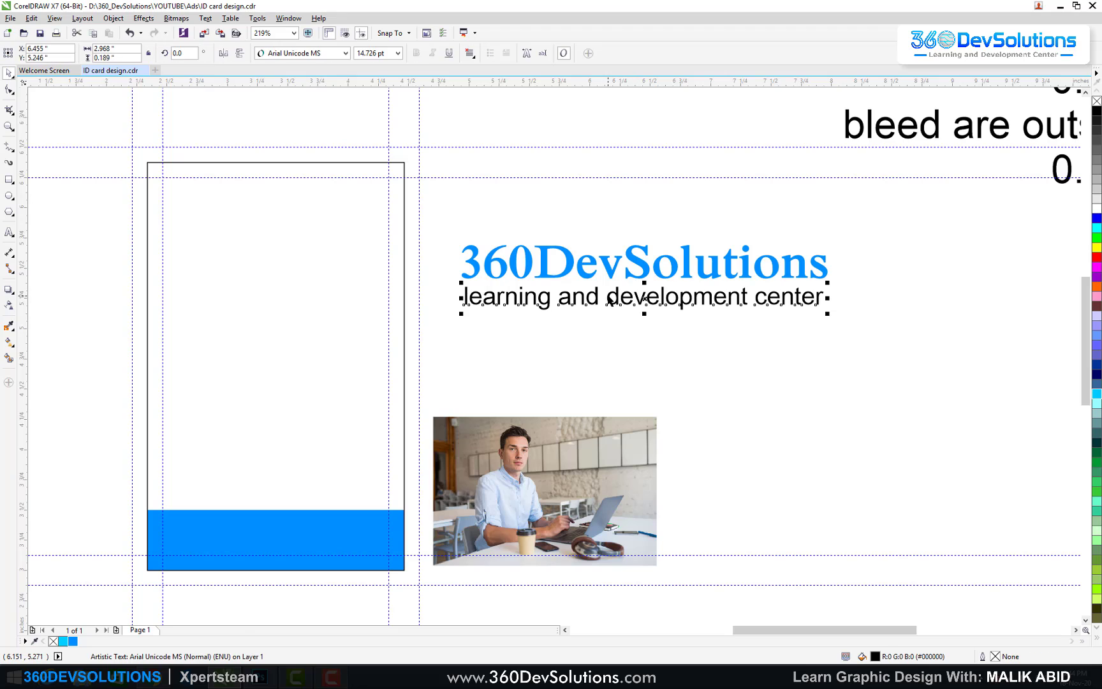
pyautogui.click(1096, 154)
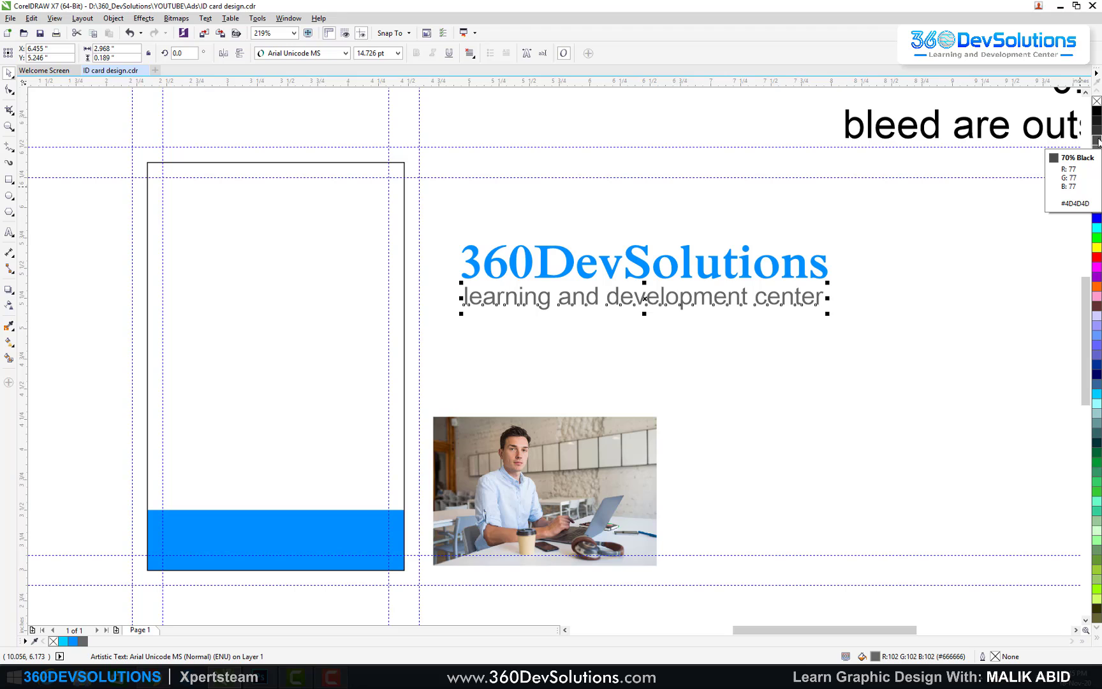
pyautogui.click(883, 268)
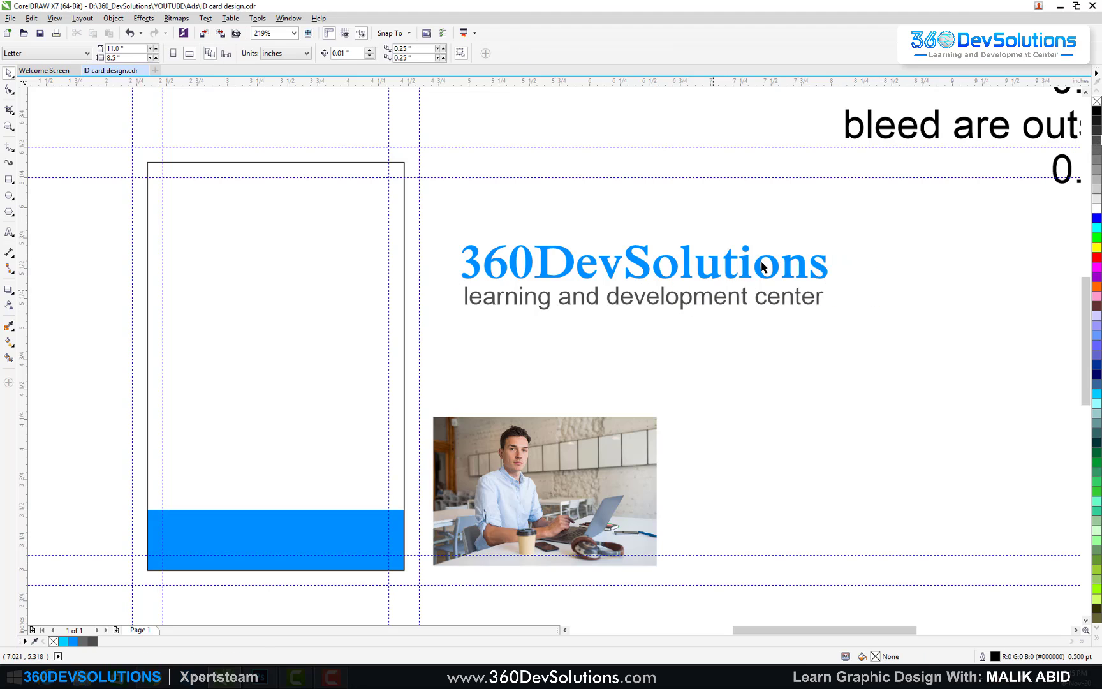
pyautogui.moveTo(891, 221); pyautogui.dragTo(416, 372)
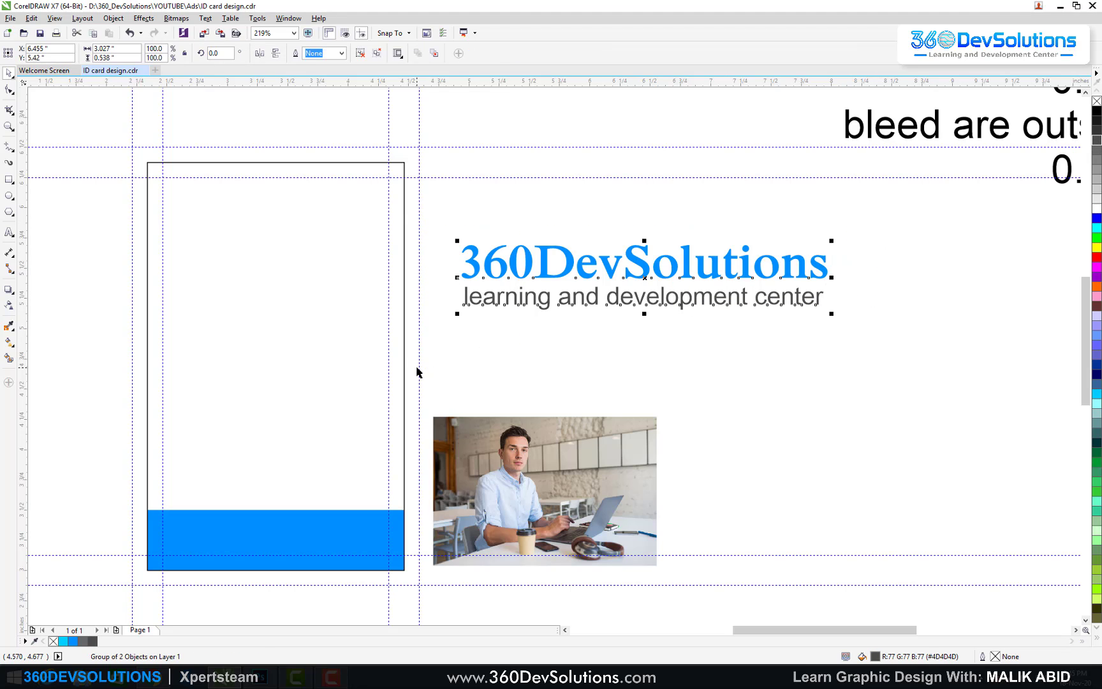
pyautogui.moveTo(832, 241); pyautogui.dragTo(532, 221)
pyautogui.click(644, 266)
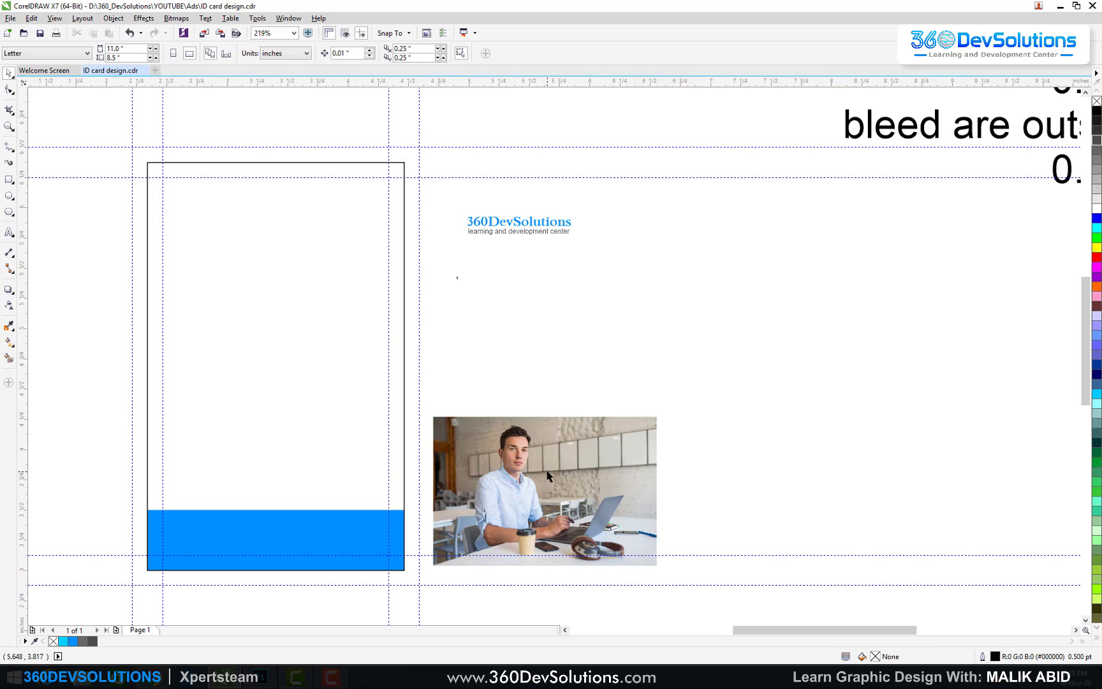
# Step: Draw a white-filled circle for the photo, centred horizontally on the card
pyautogui.click(9, 196)
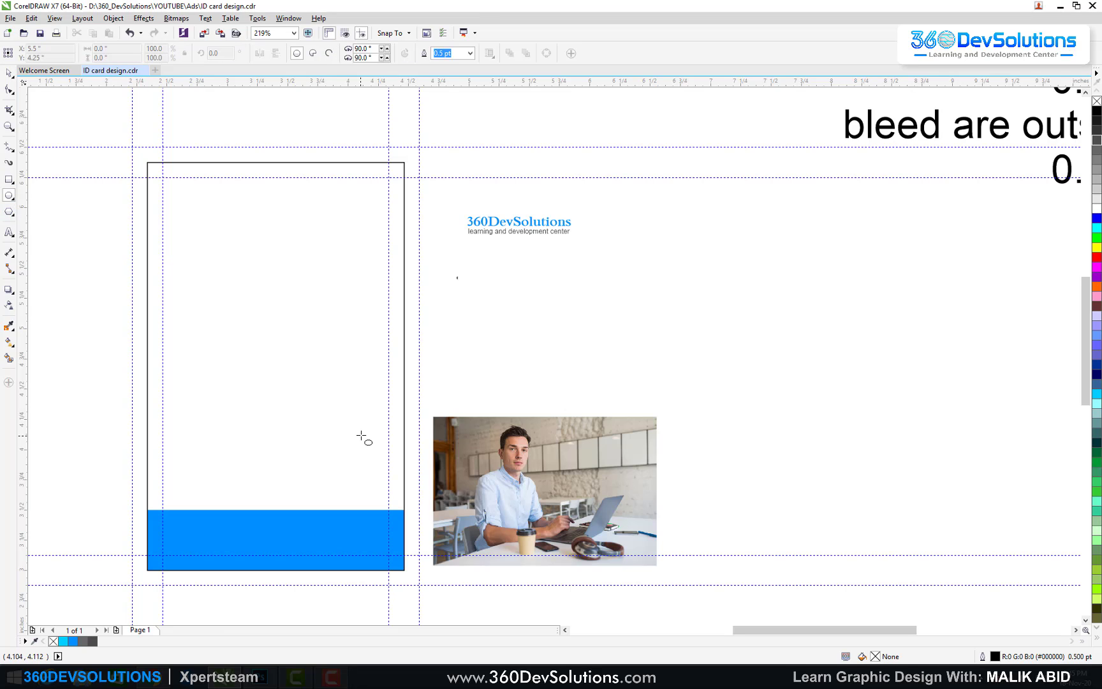
pyautogui.moveTo(260, 331); pyautogui.dragTo(305, 376)
pyautogui.click(10, 74)
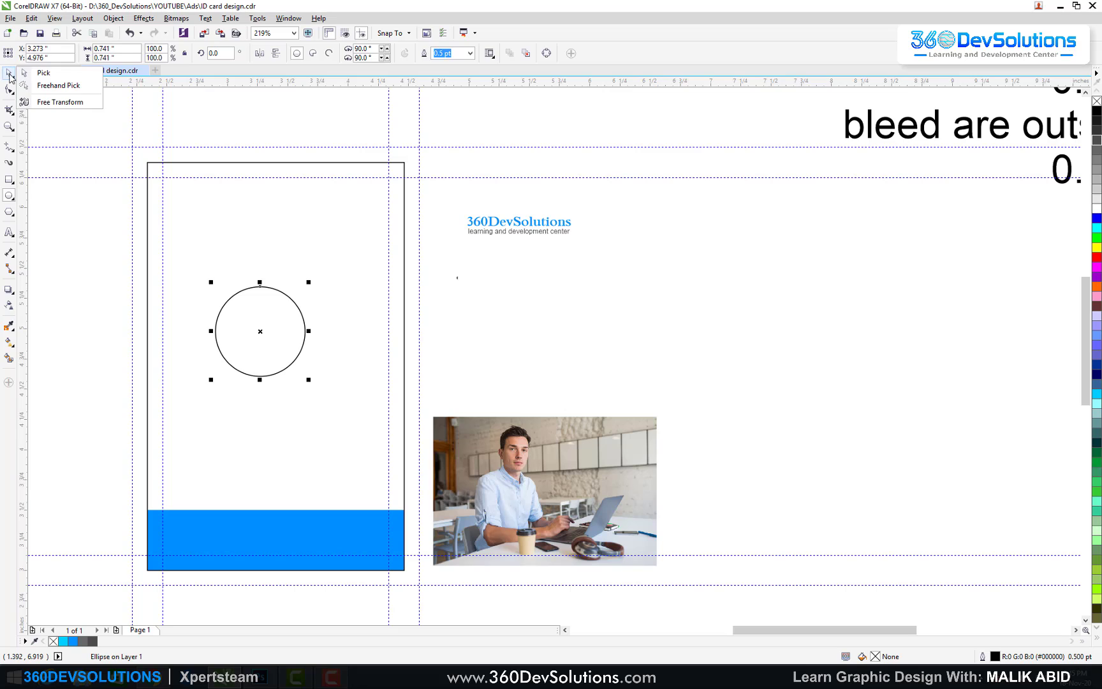
pyautogui.keyDown('shift'); pyautogui.click(323, 253); pyautogui.keyUp('shift')
pyautogui.press('c')
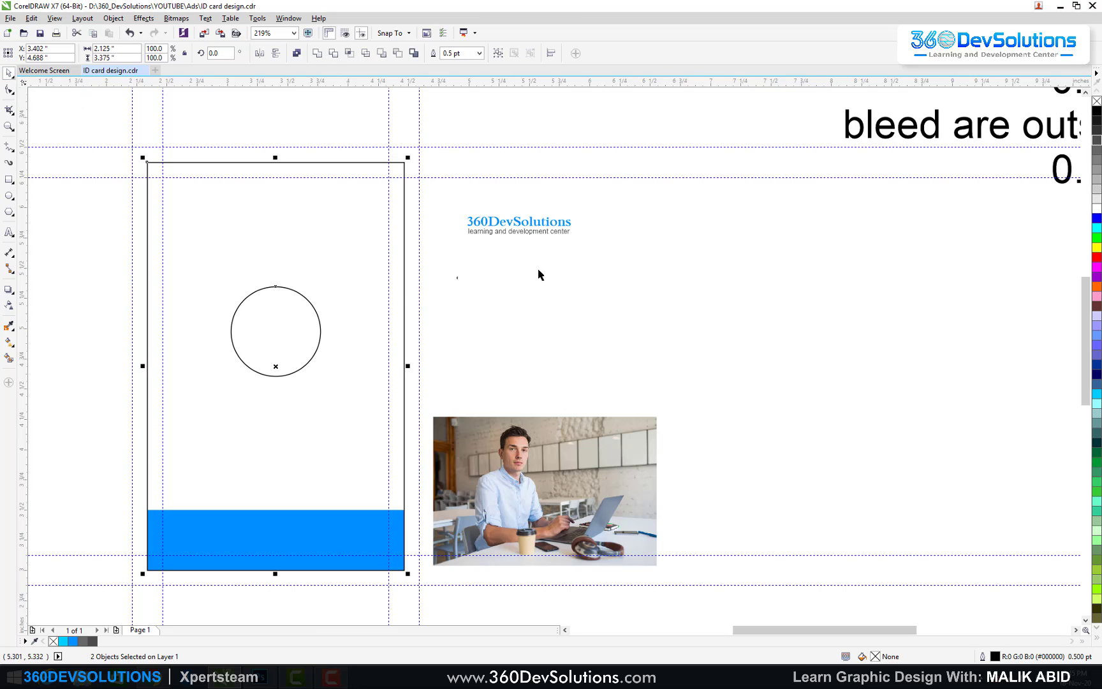
pyautogui.click(540, 274)
pyautogui.click(285, 322)
pyautogui.moveTo(323, 378); pyautogui.dragTo(333, 389)
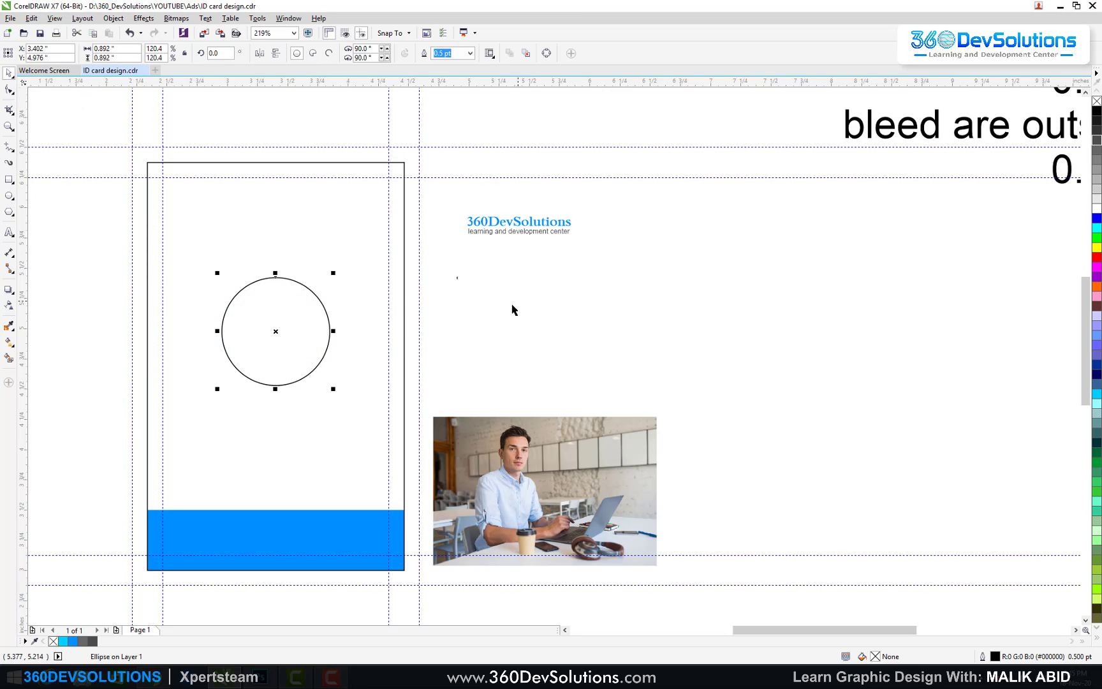
pyautogui.click(1098, 209)
pyautogui.click(458, 302)
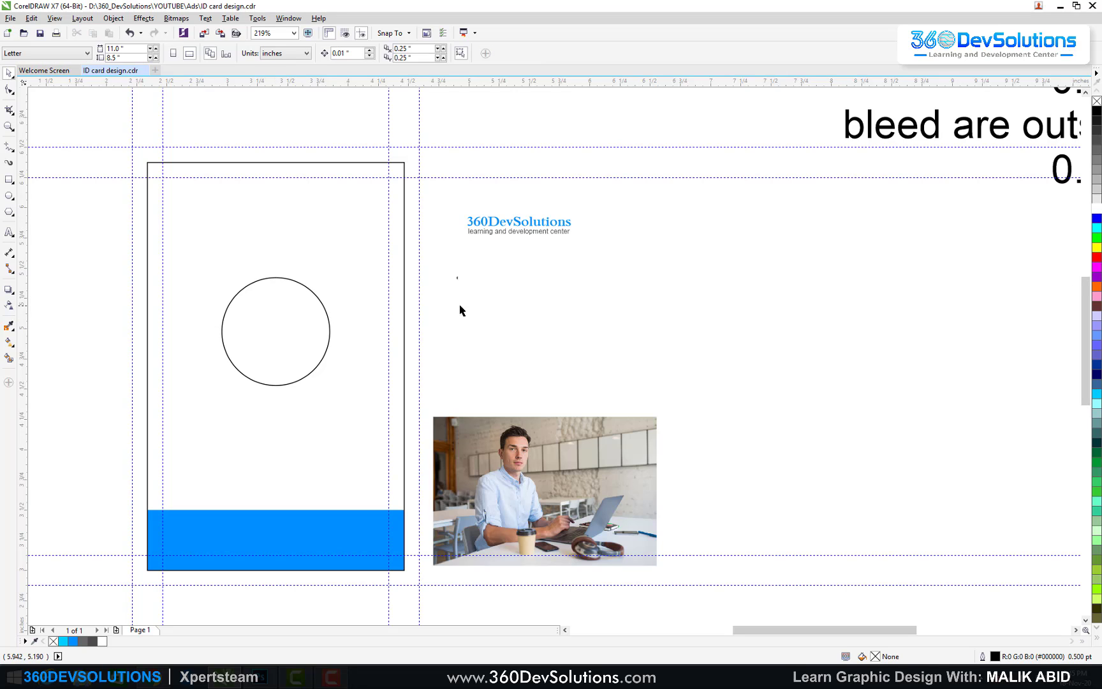
# Step: Give the circle a 2.0 pt outline
pyautogui.click(286, 311)
pyautogui.press('F12')
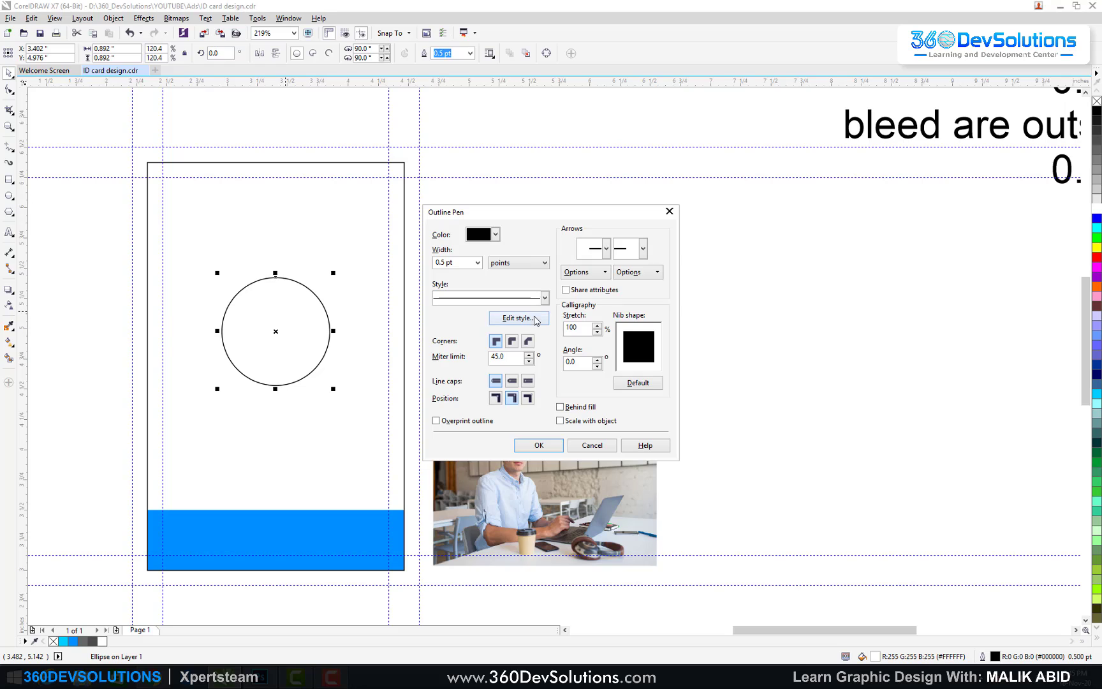
pyautogui.scroll(-1, 469, 262)
pyautogui.click(541, 446)
pyautogui.click(319, 327)
pyautogui.click(328, 327)
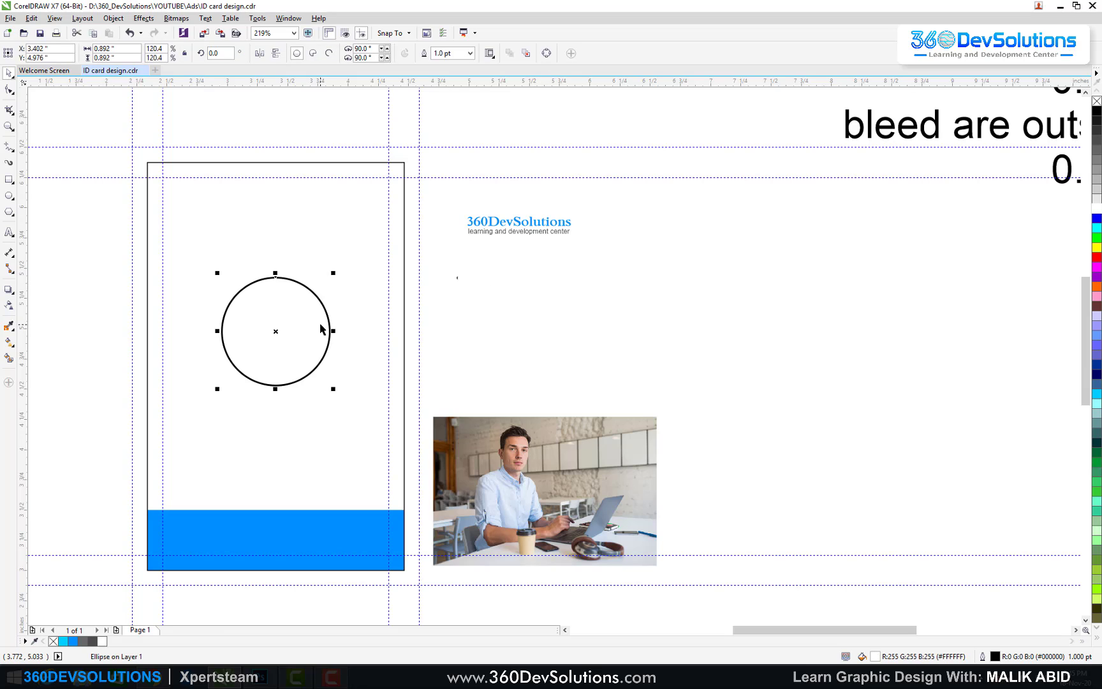
pyautogui.press('F12')
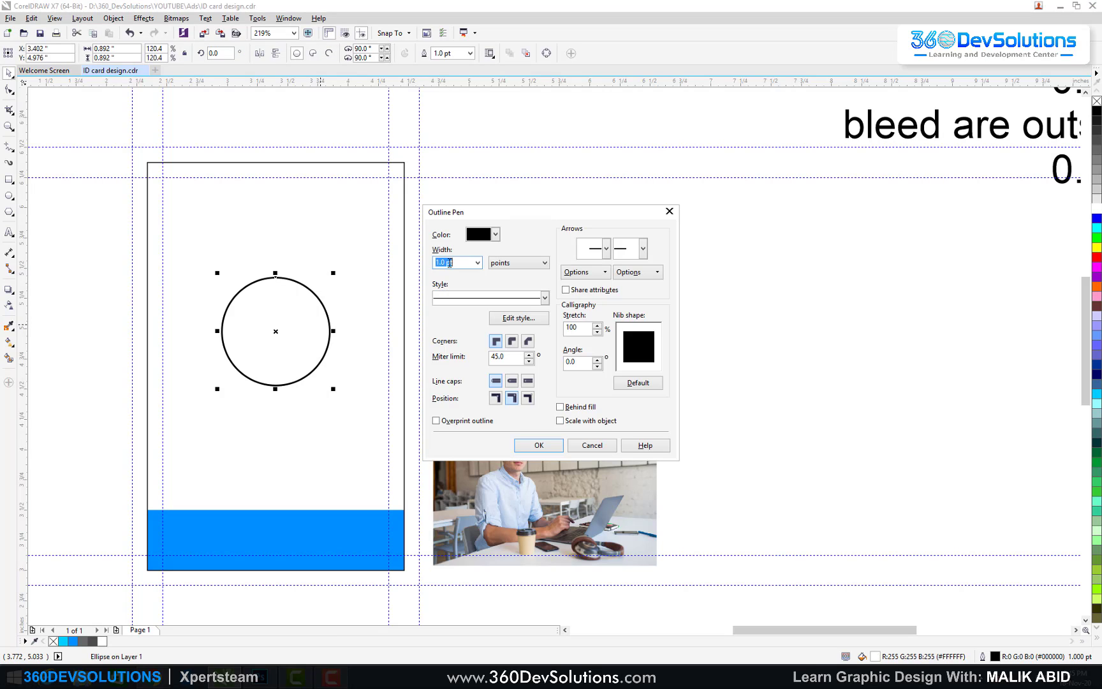
pyautogui.scroll(-1, 450, 262)
pyautogui.press('Return')
# Step: Shrink the circle slightly to about 0.816" and make its outline Sky Blue
pyautogui.click(575, 308)
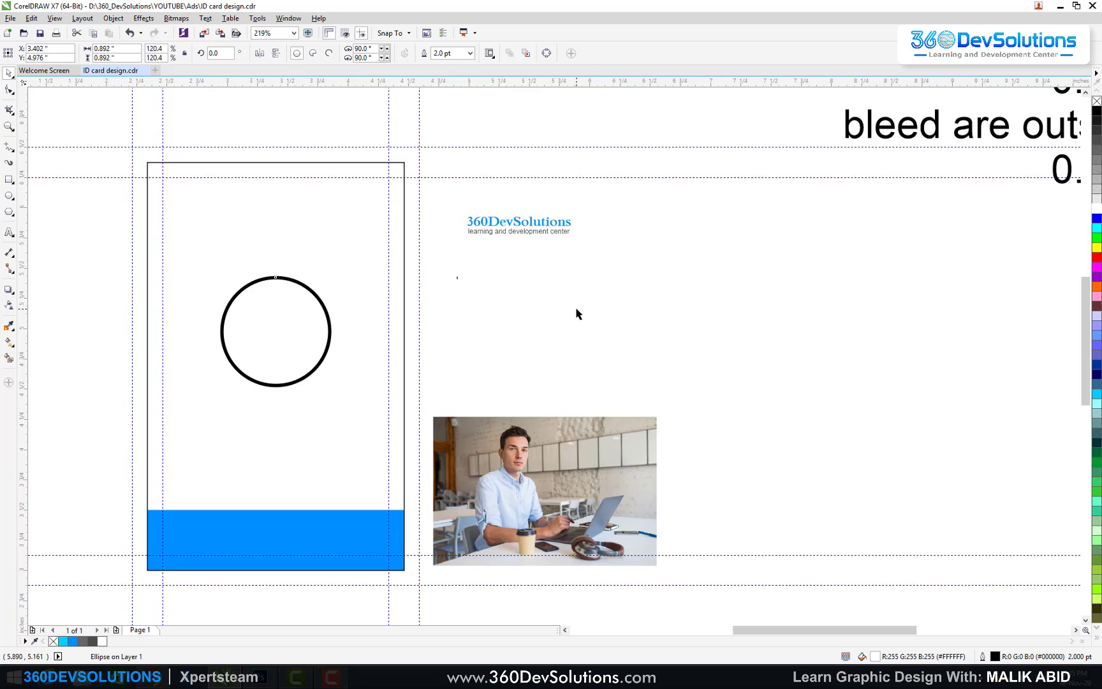
pyautogui.click(290, 327)
pyautogui.moveTo(333, 273); pyautogui.dragTo(331, 279)
pyautogui.click(463, 307)
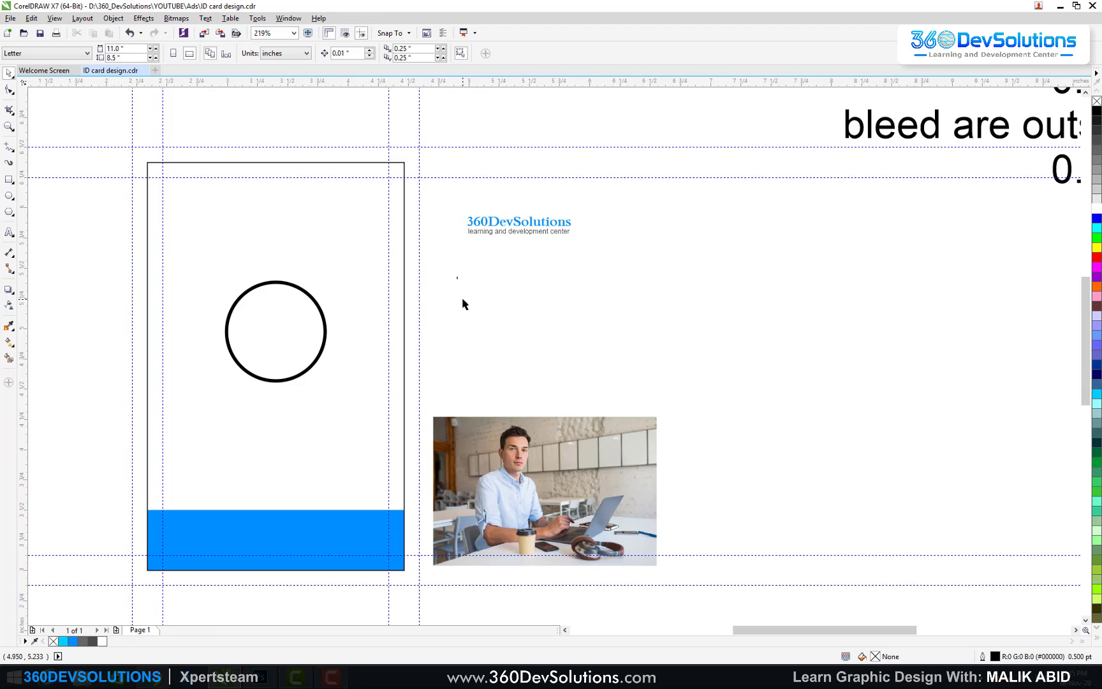
pyautogui.click(285, 326)
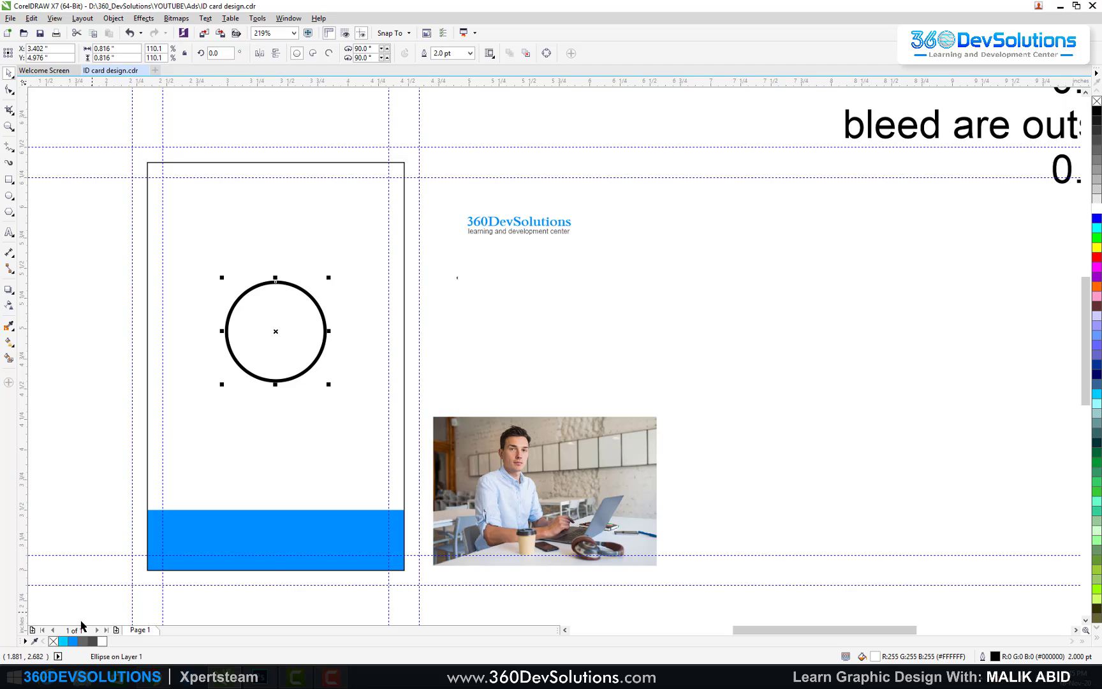
pyautogui.rightClick(72, 641)
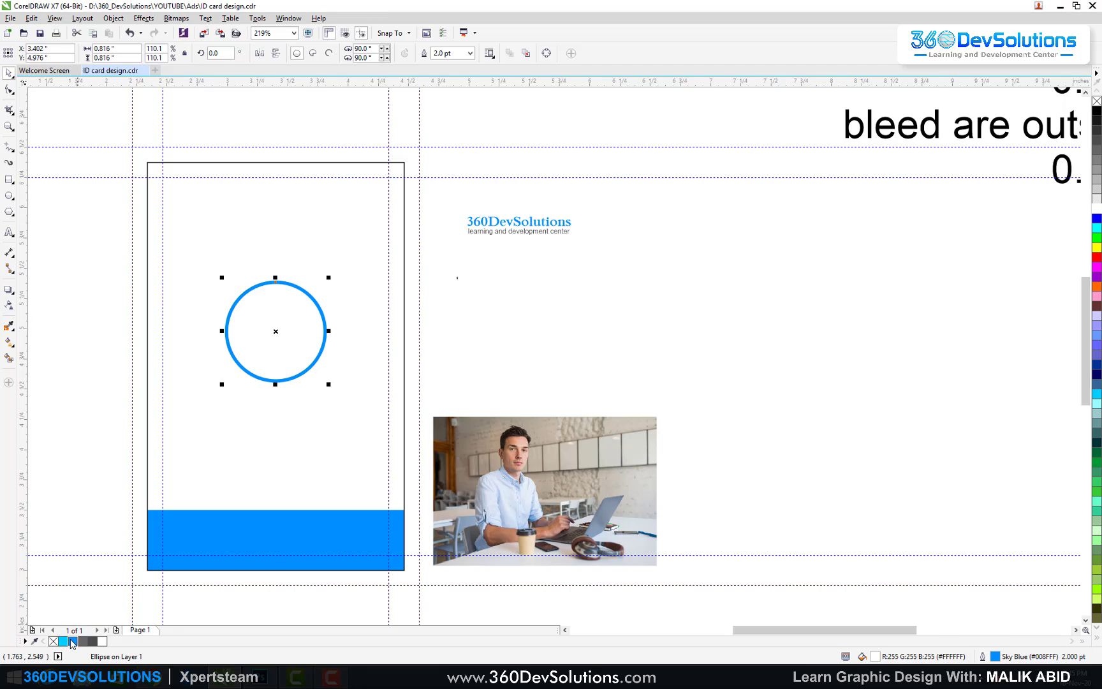
pyautogui.click(97, 366)
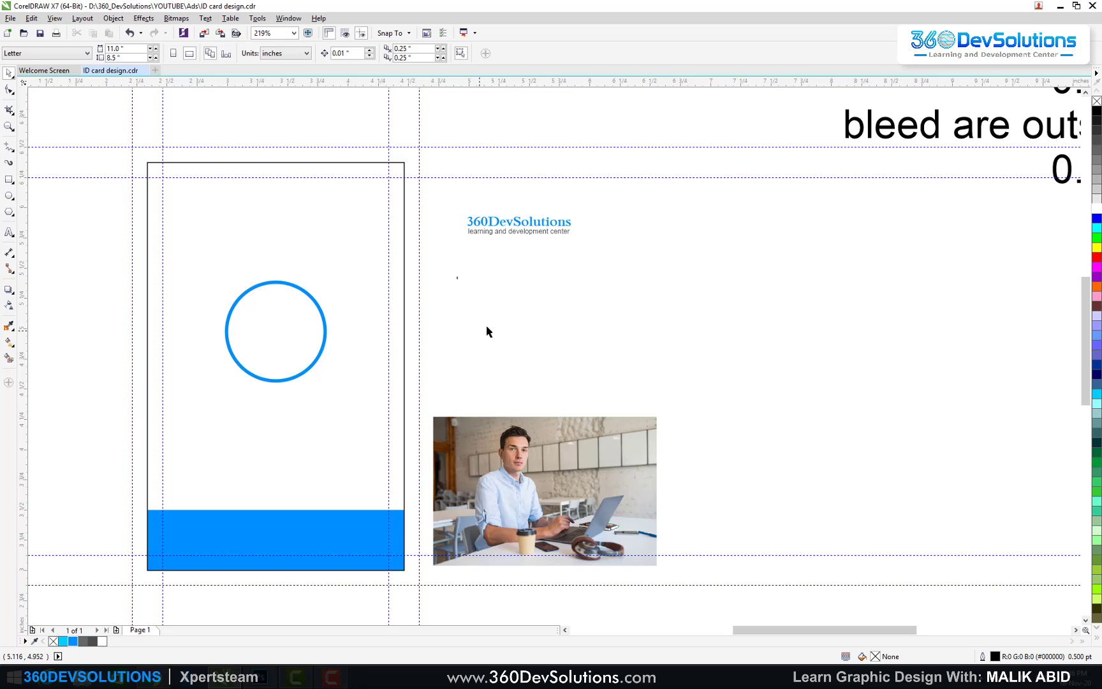
# Step: Move the circle slightly higher and PowerClip the man's photo inside it
pyautogui.click(357, 256)
pyautogui.click(261, 308)
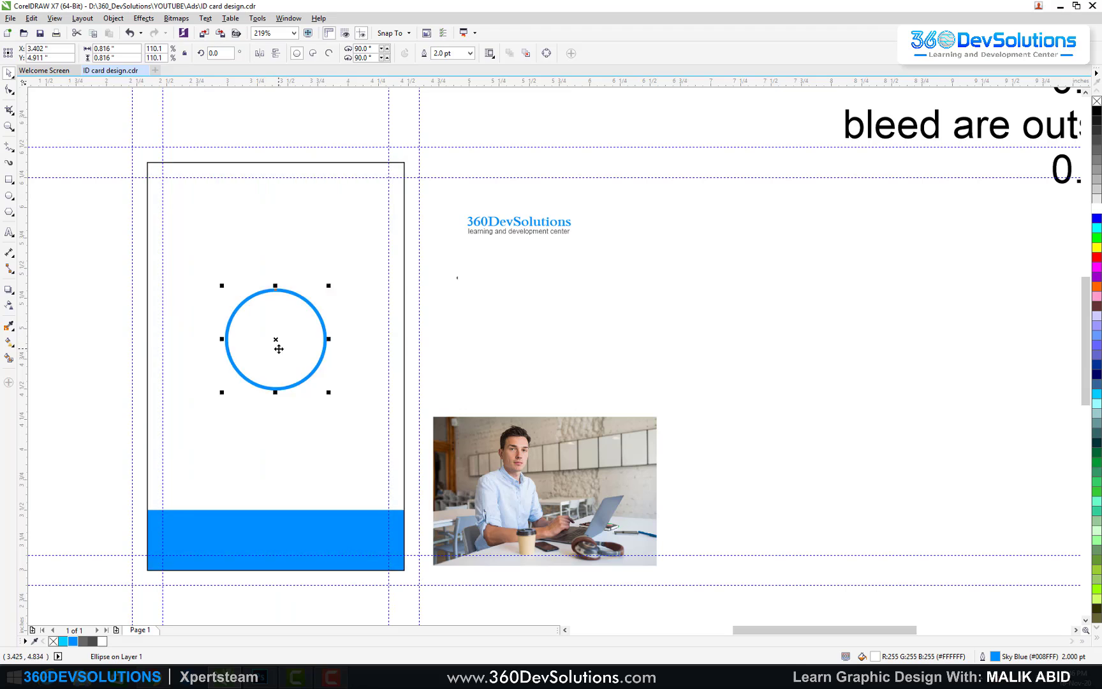
pyautogui.moveTo(278, 314); pyautogui.dragTo(314, 314)
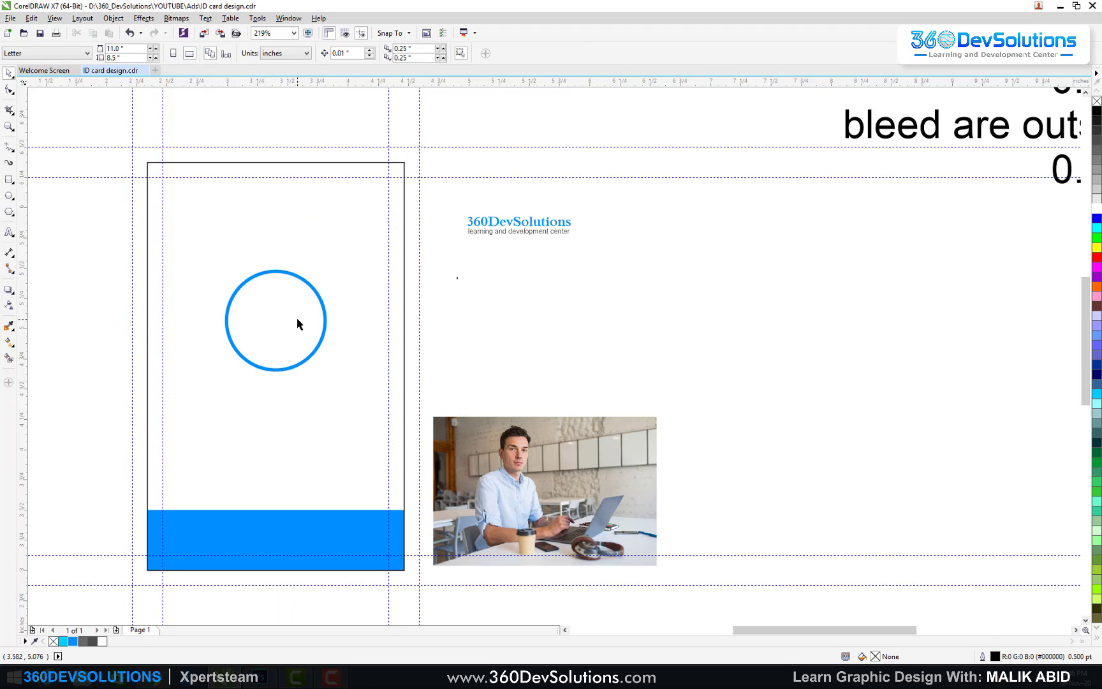
pyautogui.click(525, 300)
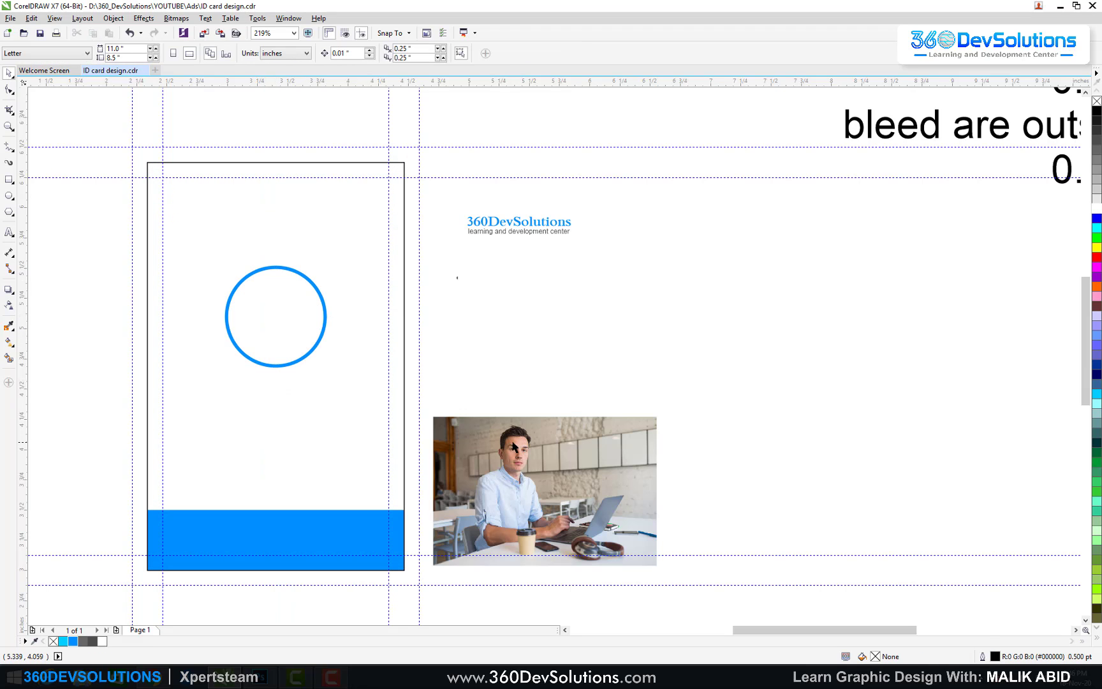
pyautogui.click(507, 440)
pyautogui.rightClick(507, 440)
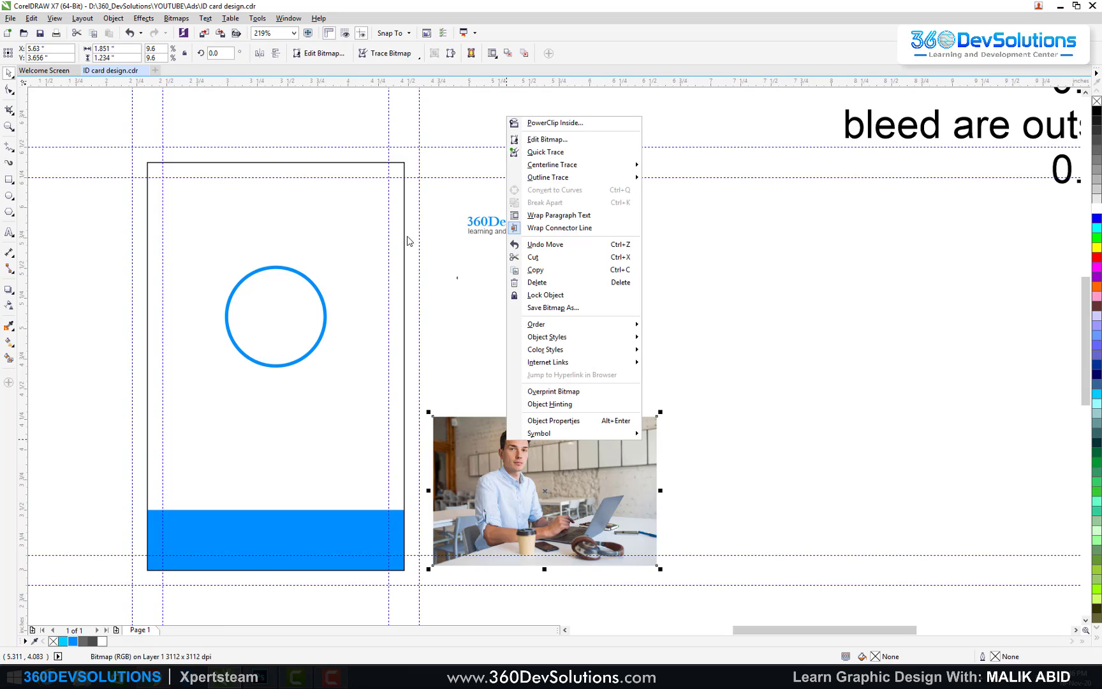
pyautogui.click(574, 122)
pyautogui.click(265, 291)
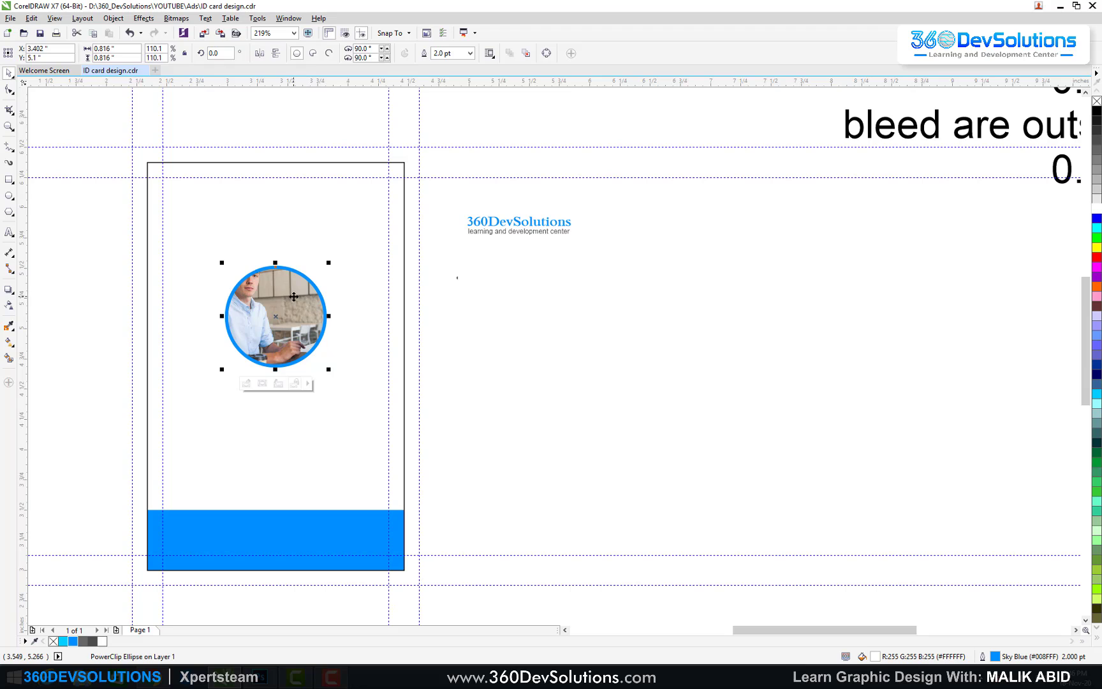
# Step: Enlarge and reposition the clipped photo so the man's face fills the circle
pyautogui.keyDown('ctrl'); pyautogui.click(289, 305); pyautogui.keyUp('ctrl')
pyautogui.moveTo(274, 314); pyautogui.dragTo(306, 335)
pyautogui.moveTo(431, 421); pyautogui.dragTo(462, 449)
pyautogui.keyDown('ctrl'); pyautogui.click(485, 443); pyautogui.keyUp('ctrl')
pyautogui.moveTo(283, 308)
pyautogui.mouseDown()
pyautogui.moveTo(292, 322)
pyautogui.moveTo(282, 322)
pyautogui.mouseUp()
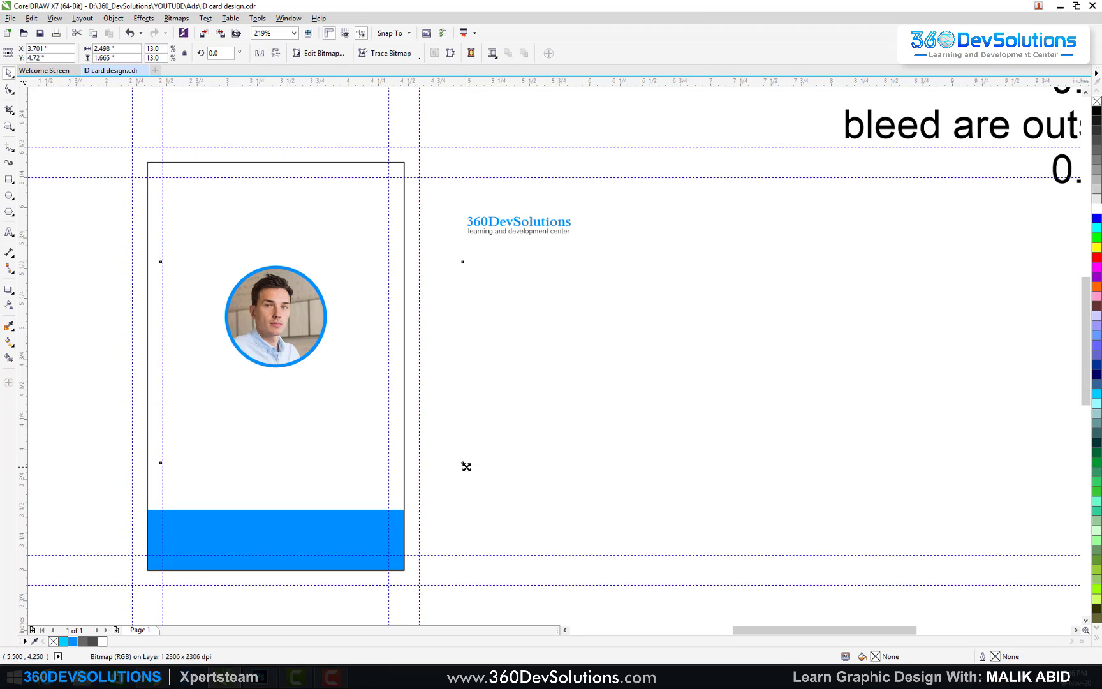
pyautogui.moveTo(465, 466); pyautogui.dragTo(470, 469)
pyautogui.moveTo(284, 314); pyautogui.dragTo(290, 314)
pyautogui.click(480, 333)
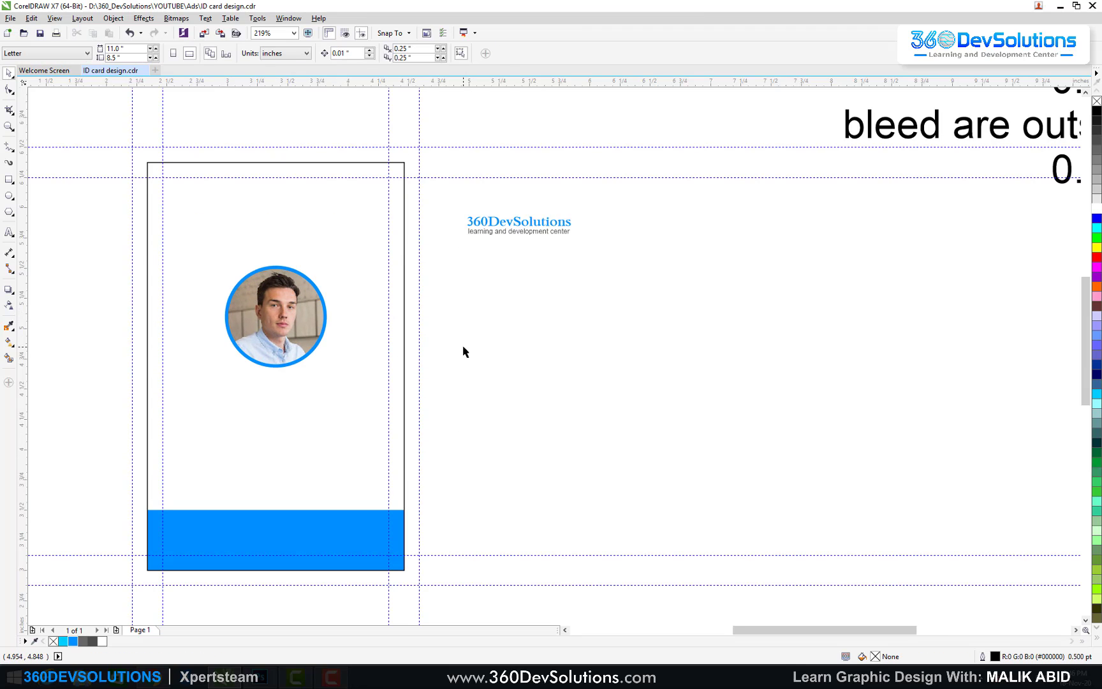
pyautogui.click(285, 307)
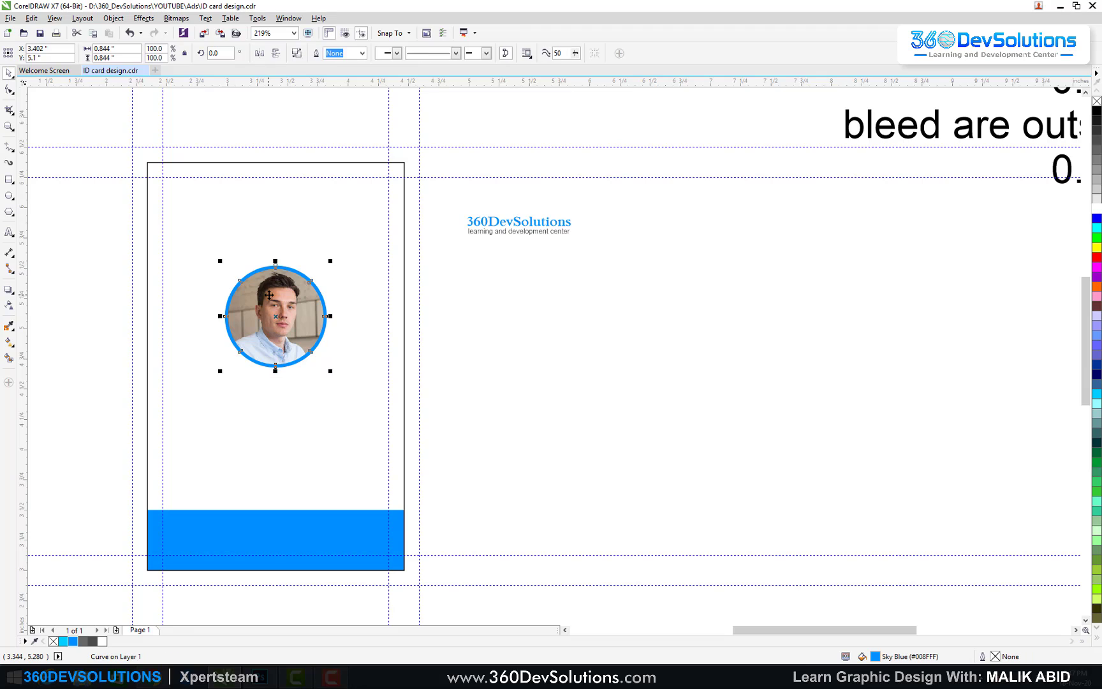
pyautogui.click(364, 325)
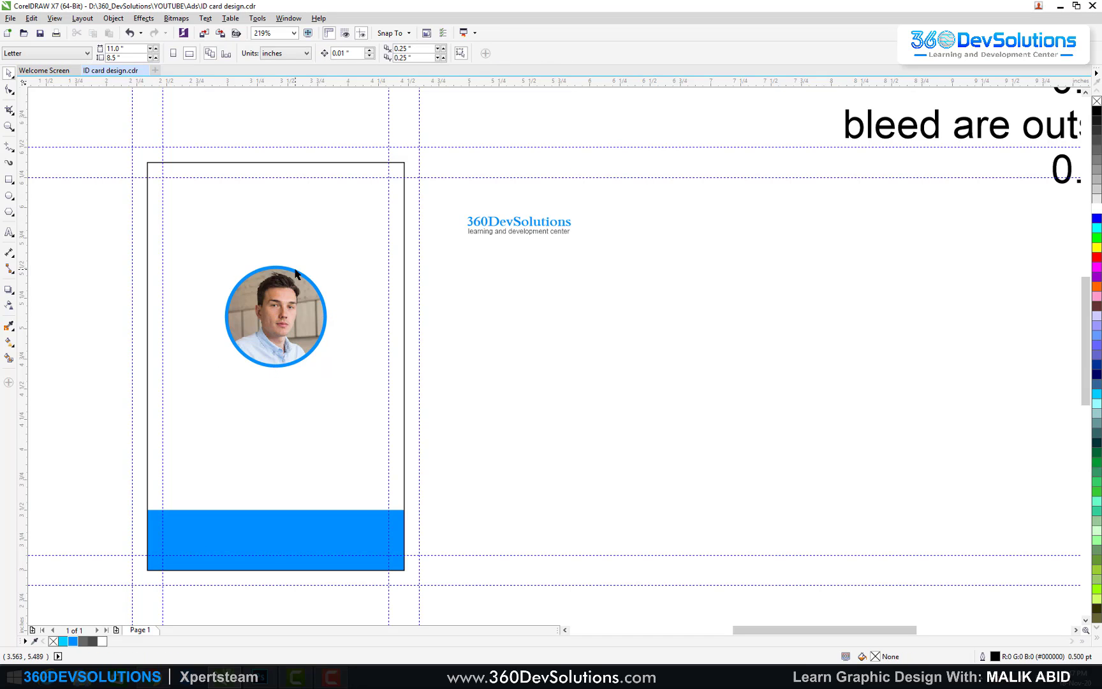
pyautogui.click(296, 273)
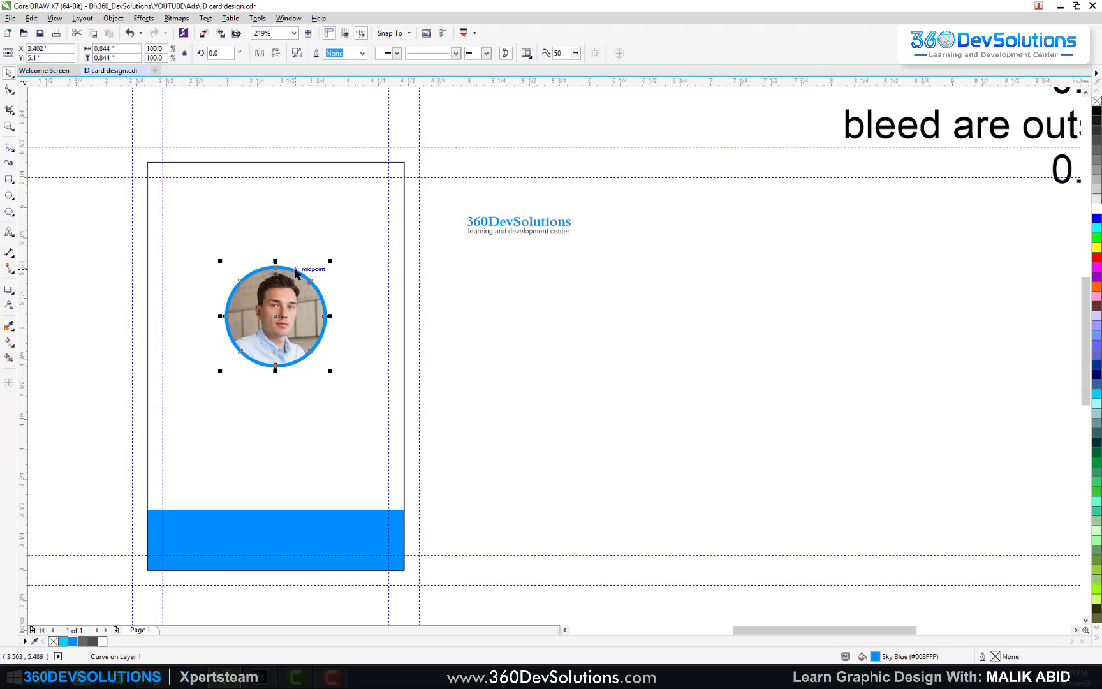
pyautogui.click(364, 300)
pyautogui.click(301, 329)
pyautogui.moveTo(227, 317); pyautogui.dragTo(385, 359)
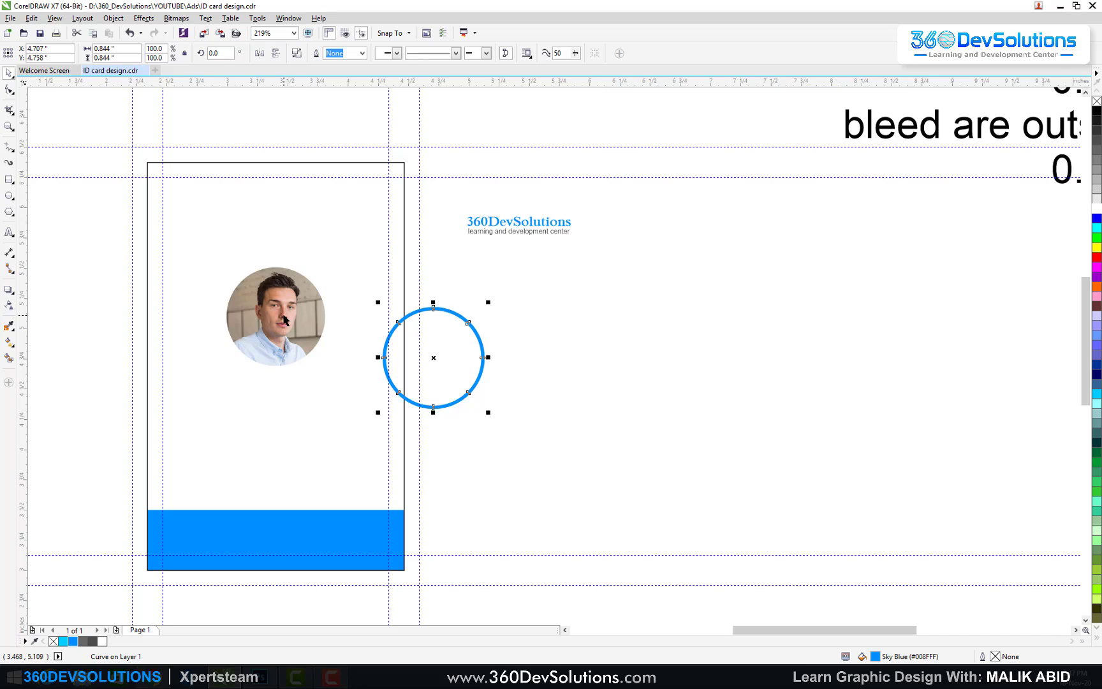
pyautogui.hotkey('ctrl', 'z')
pyautogui.click(486, 319)
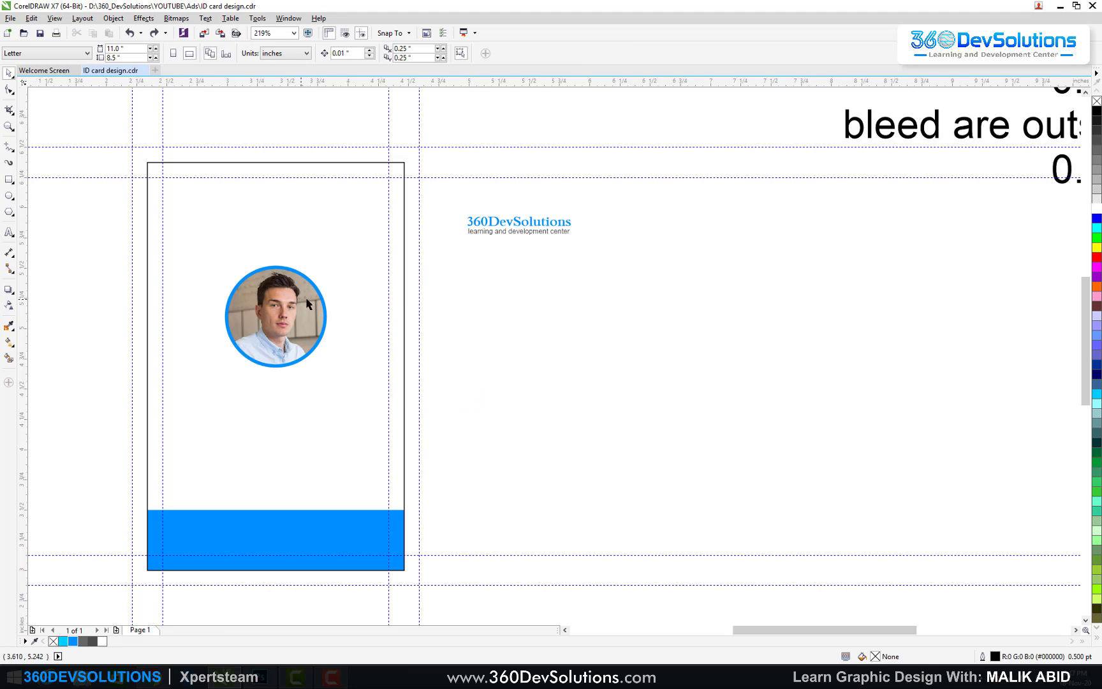
pyautogui.click(320, 295)
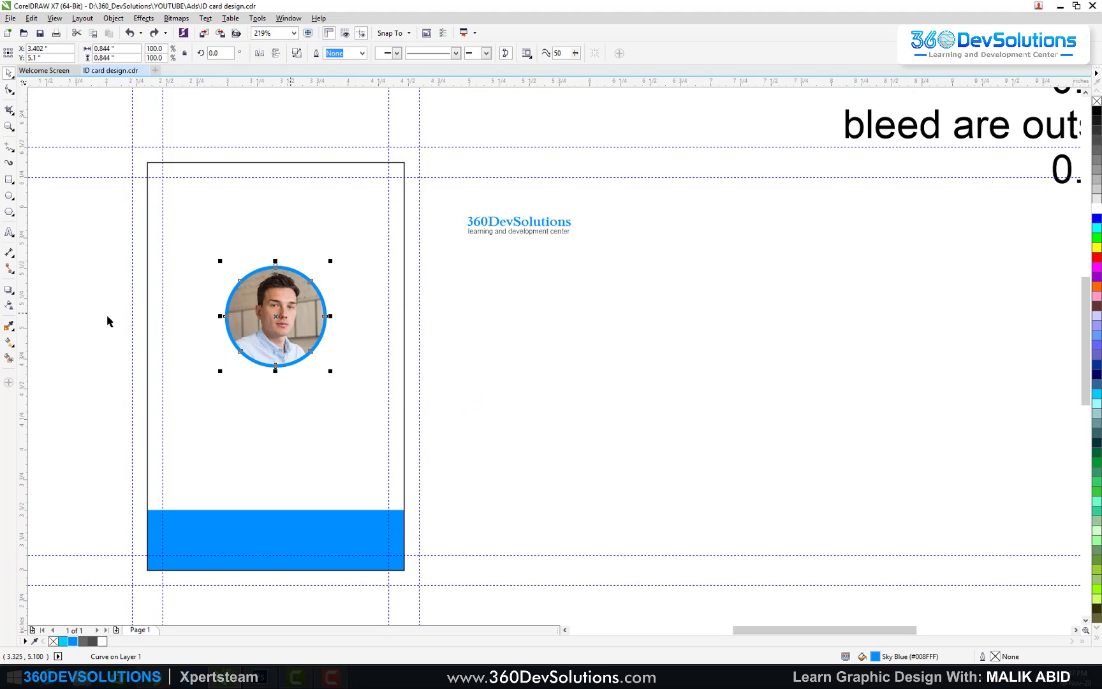
pyautogui.click(9, 342)
# Step: Fill the photo ring with a linear gradient from dark to lighter blue, angled upper right to lower left
pyautogui.moveTo(229, 365); pyautogui.dragTo(339, 295)
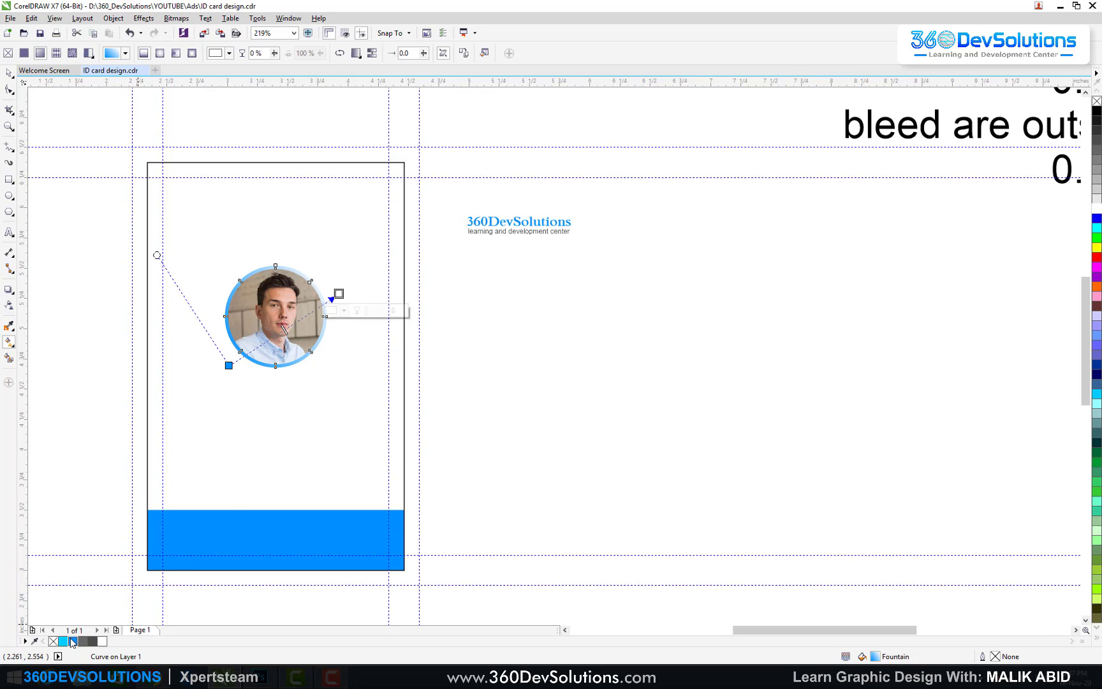
pyautogui.click(72, 642)
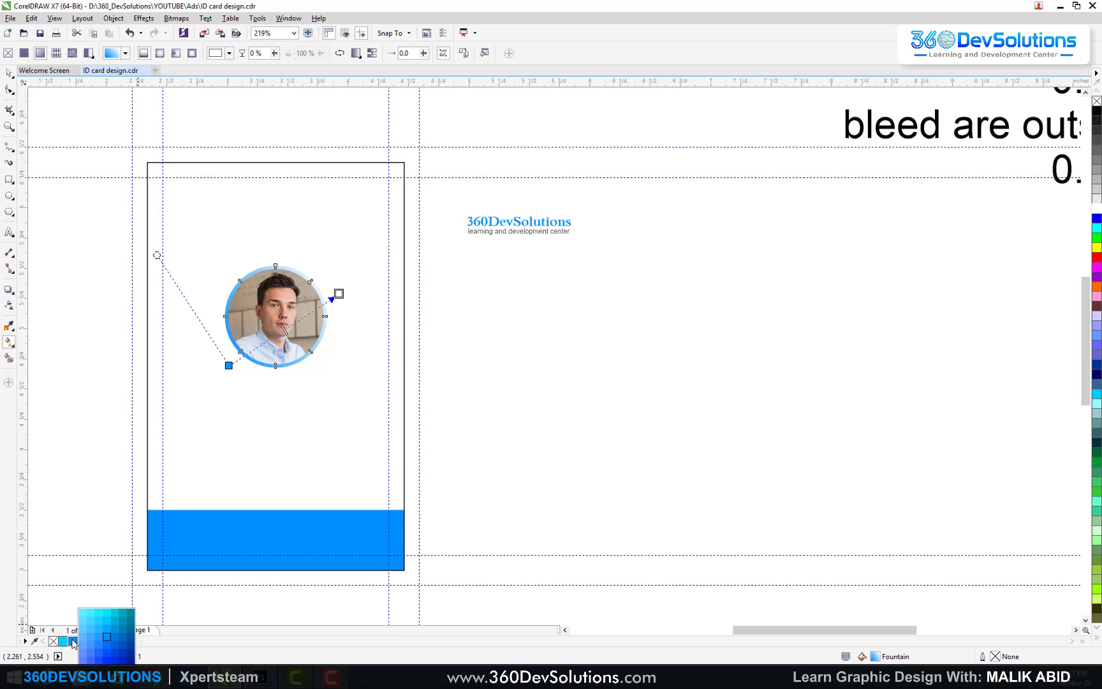
pyautogui.click(131, 650)
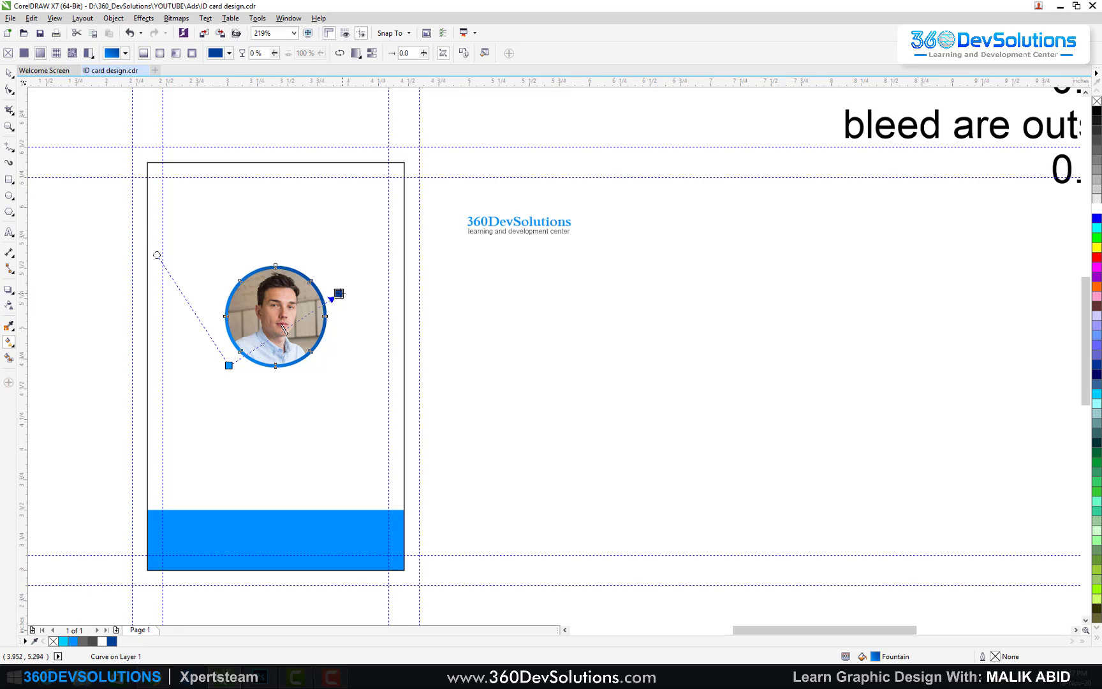
pyautogui.moveTo(338, 293); pyautogui.dragTo(467, 234)
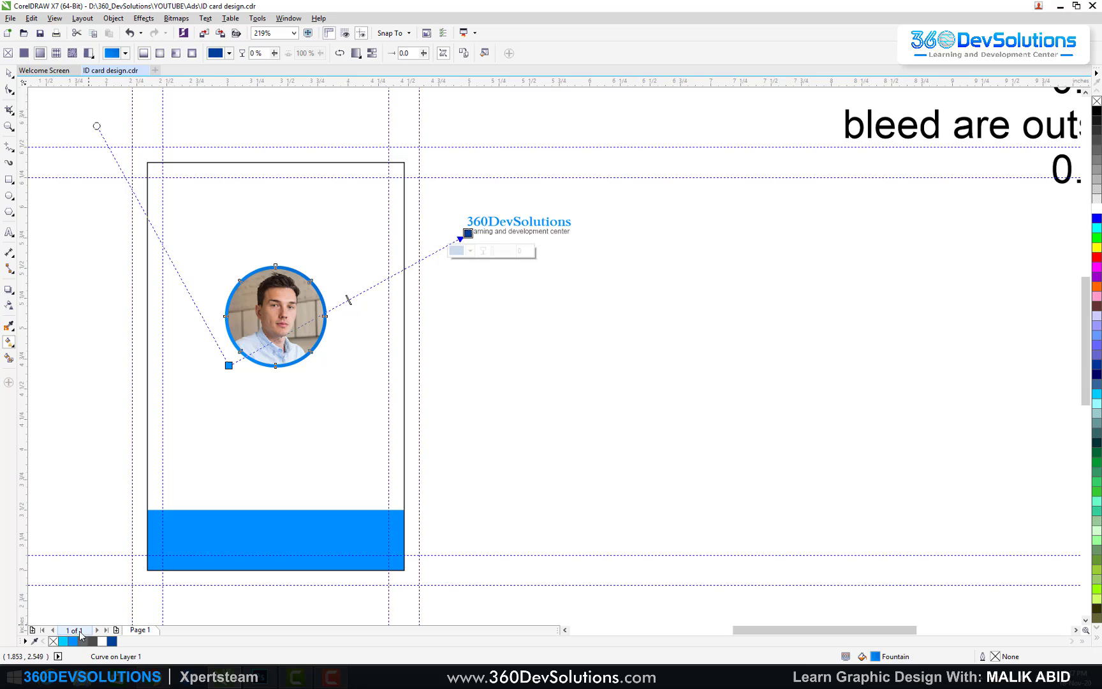
pyautogui.click(73, 642)
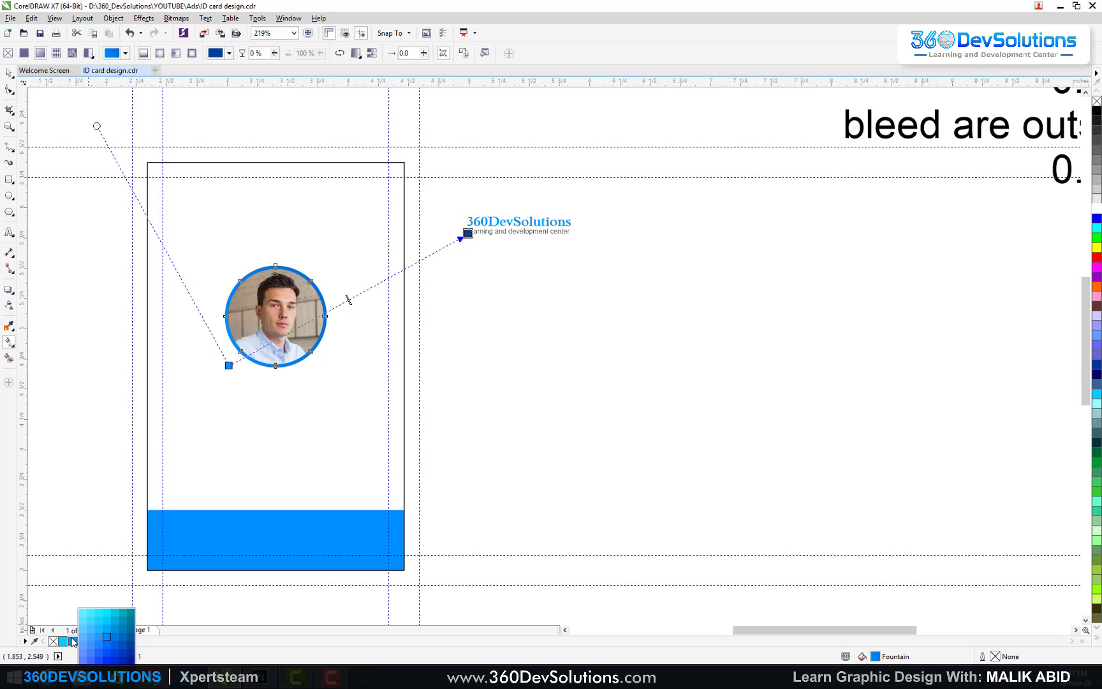
pyautogui.click(117, 640)
pyautogui.moveTo(318, 273); pyautogui.dragTo(237, 334)
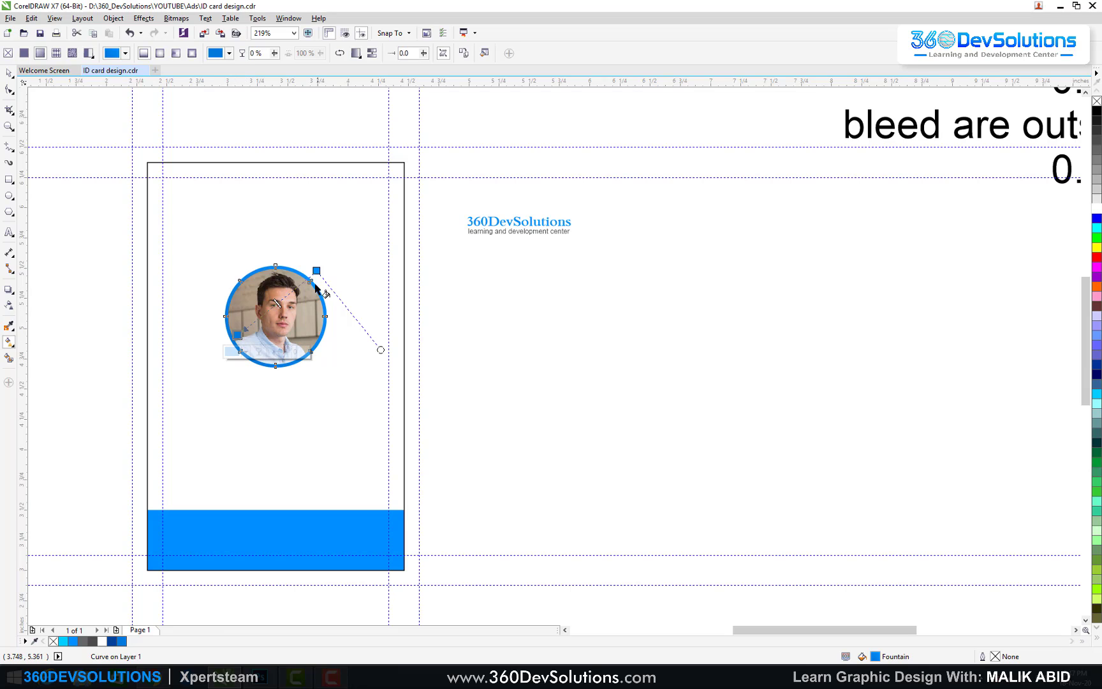
pyautogui.moveTo(316, 287); pyautogui.dragTo(253, 374)
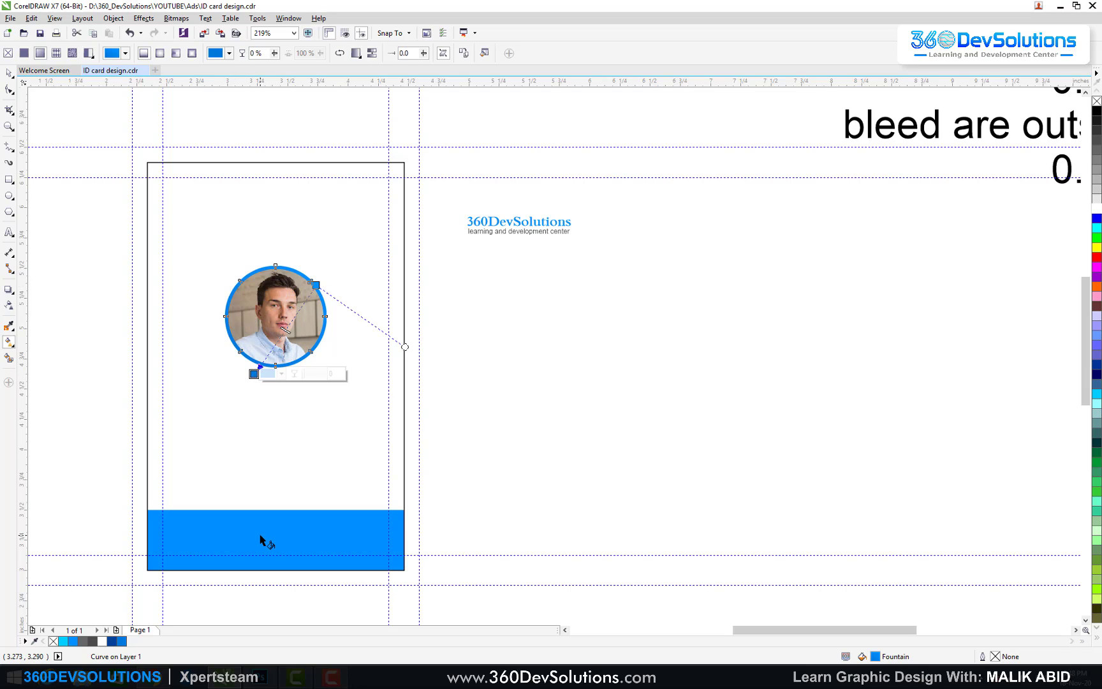
pyautogui.click(278, 549)
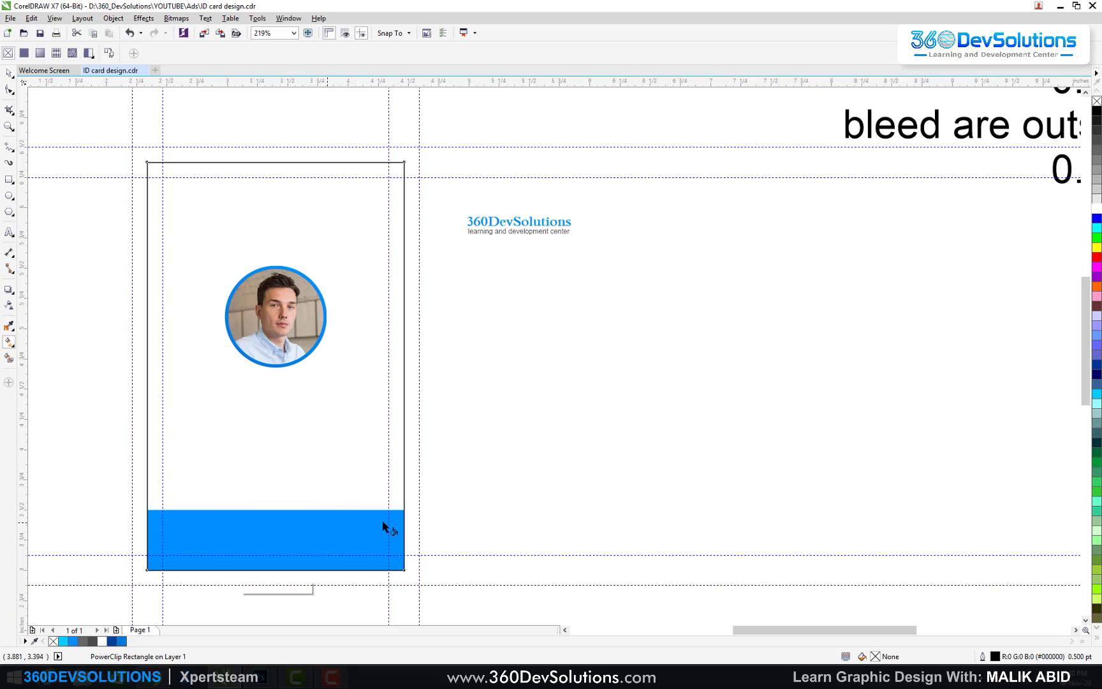
pyautogui.click(9, 72)
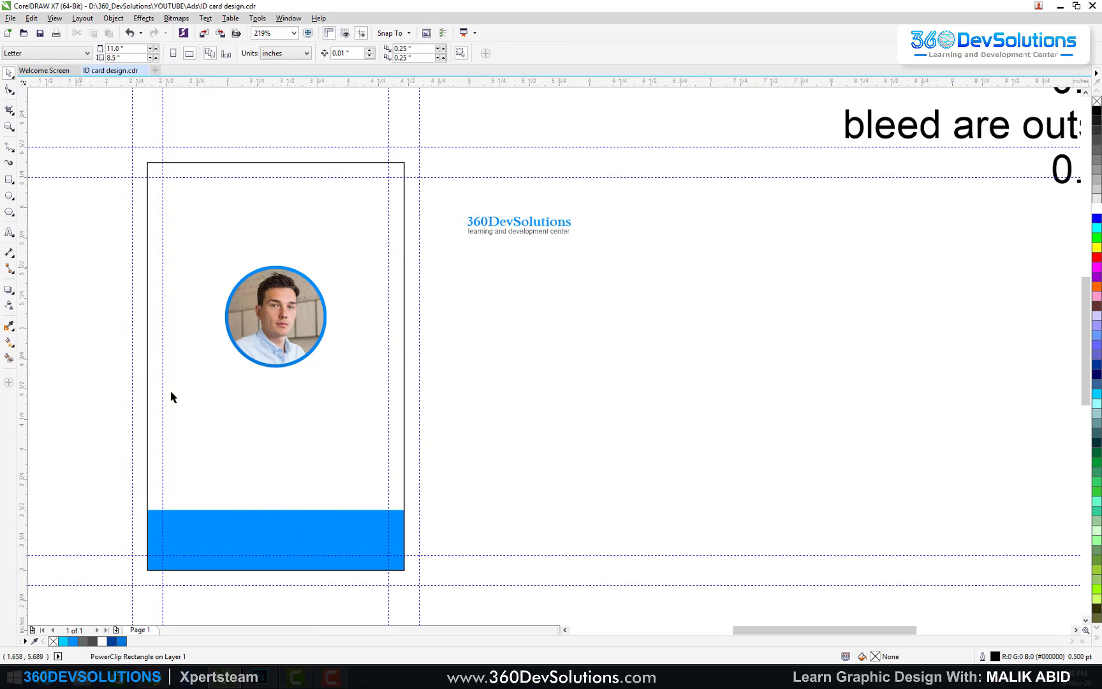
# Step: Fill the bottom band with a vertical blue gradient, reversed so it is lighter at the top
pyautogui.click(463, 267)
pyautogui.click(315, 552)
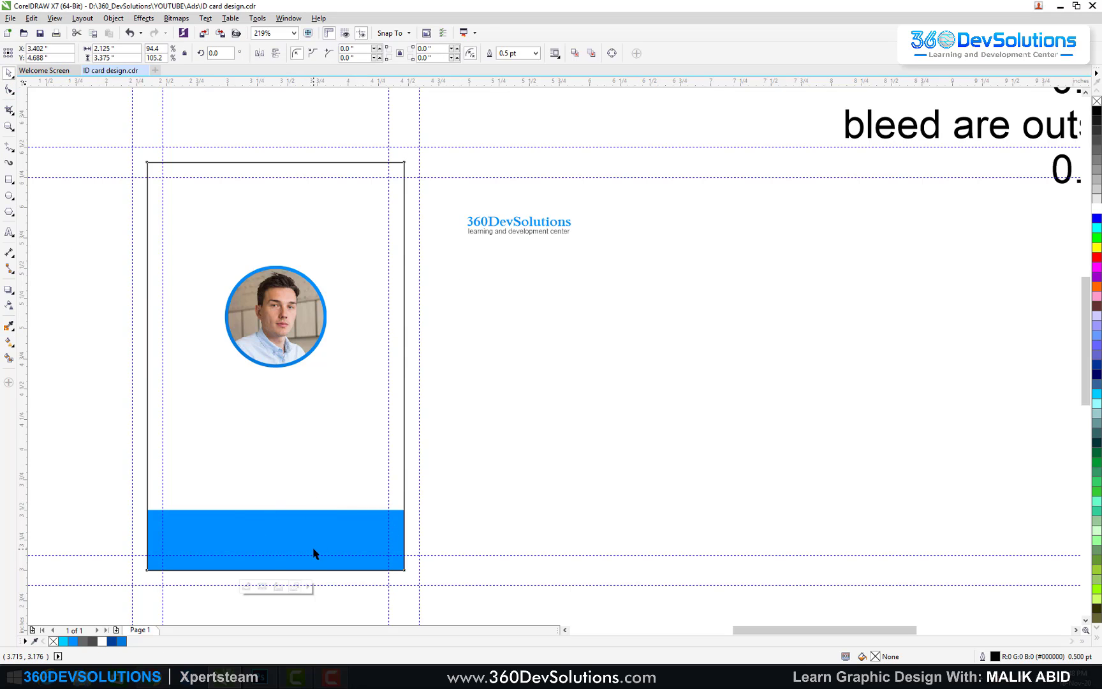
pyautogui.keyDown('ctrl'); pyautogui.click(315, 540); pyautogui.keyUp('ctrl')
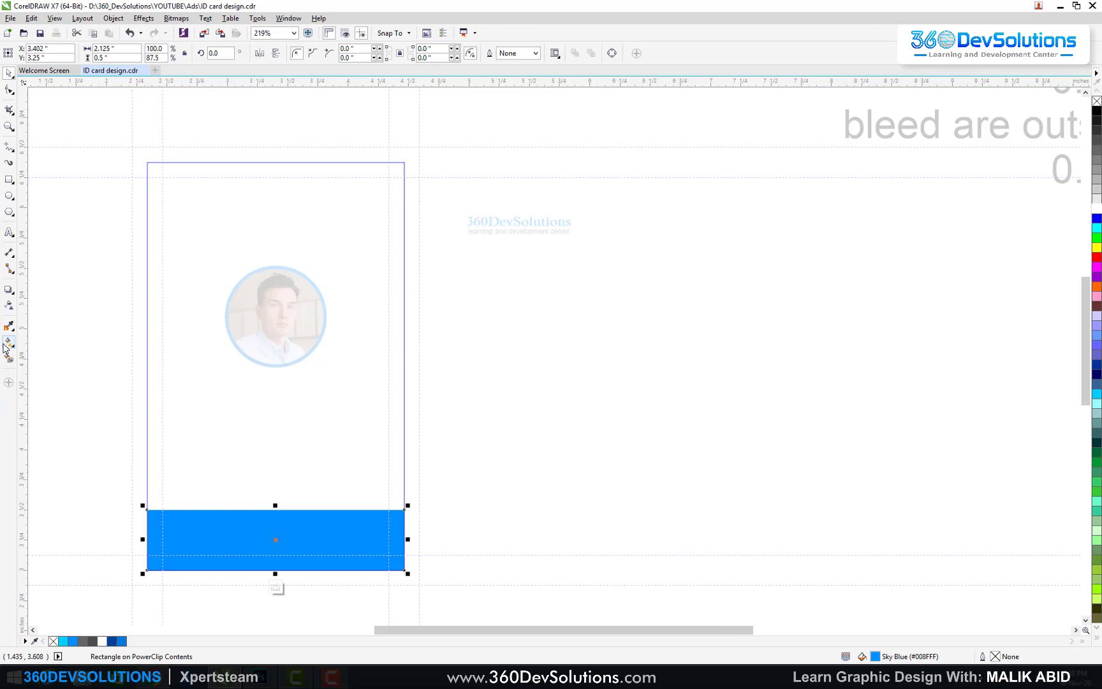
pyautogui.click(9, 342)
pyautogui.moveTo(246, 575); pyautogui.dragTo(246, 501)
pyautogui.click(122, 641)
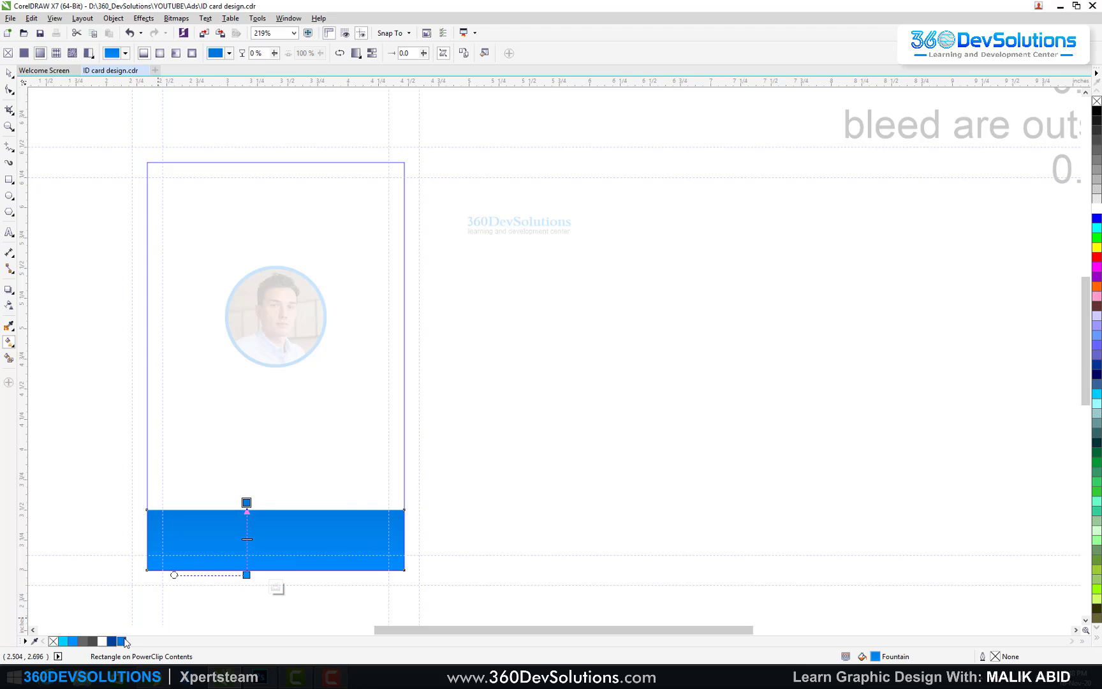
pyautogui.click(339, 53)
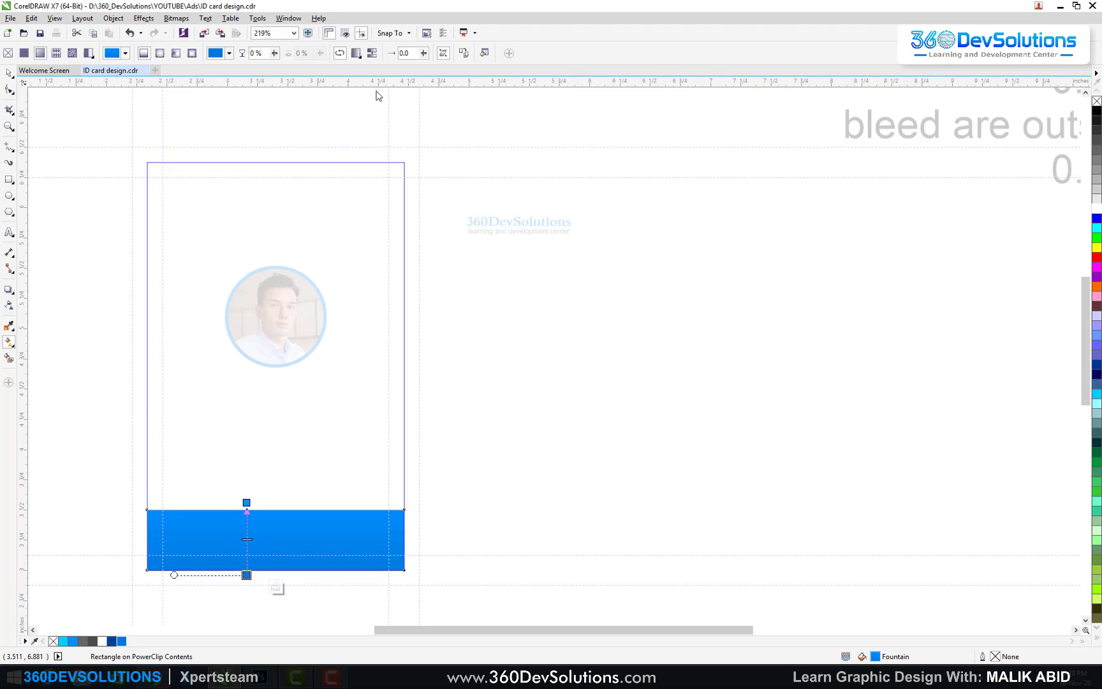
pyautogui.click(9, 72)
pyautogui.click(587, 333)
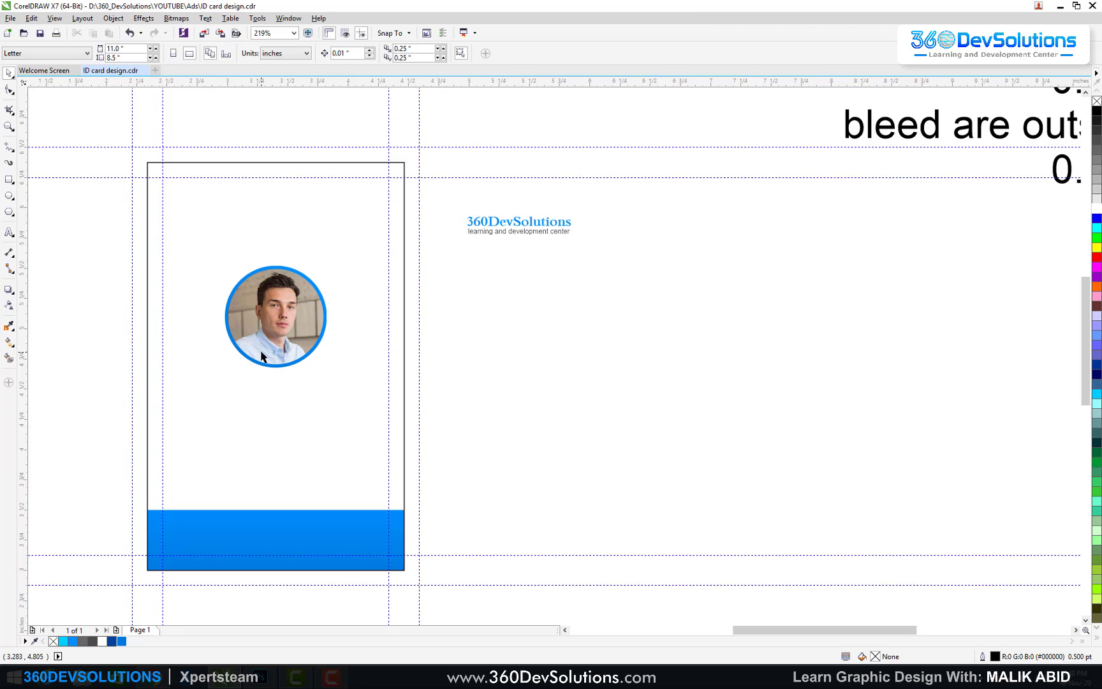
# Step: Type JOHN SMITH and scale it to about 16.5 pt beneath the photo
pyautogui.click(9, 233)
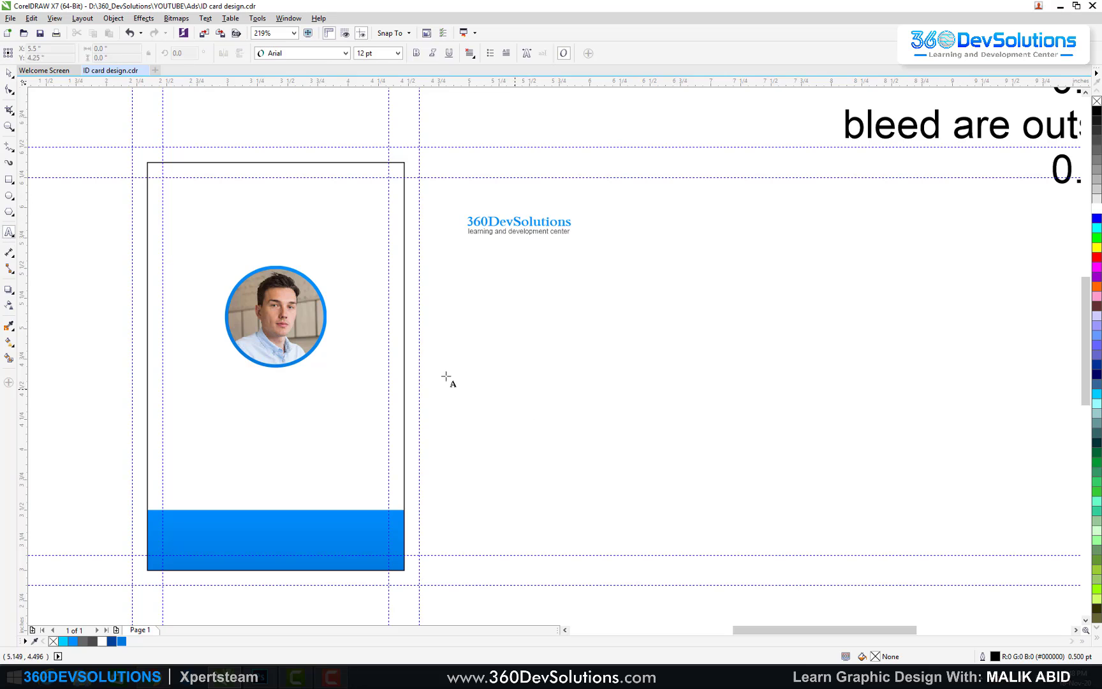
pyautogui.click(492, 378)
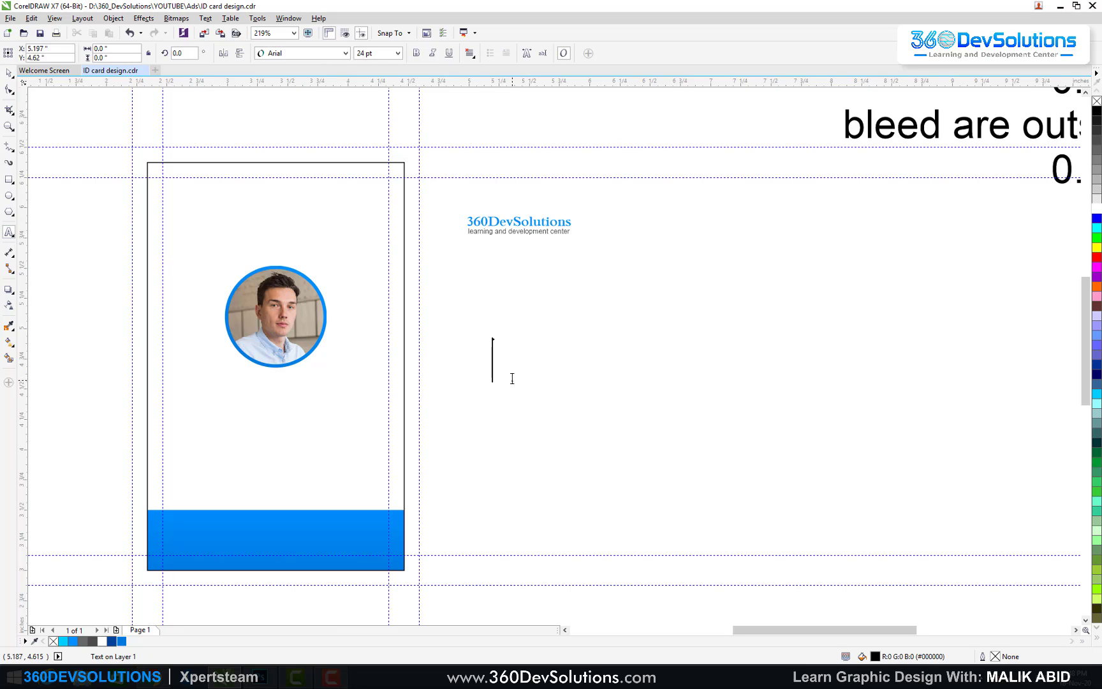
pyautogui.write('JOHN SMIL')
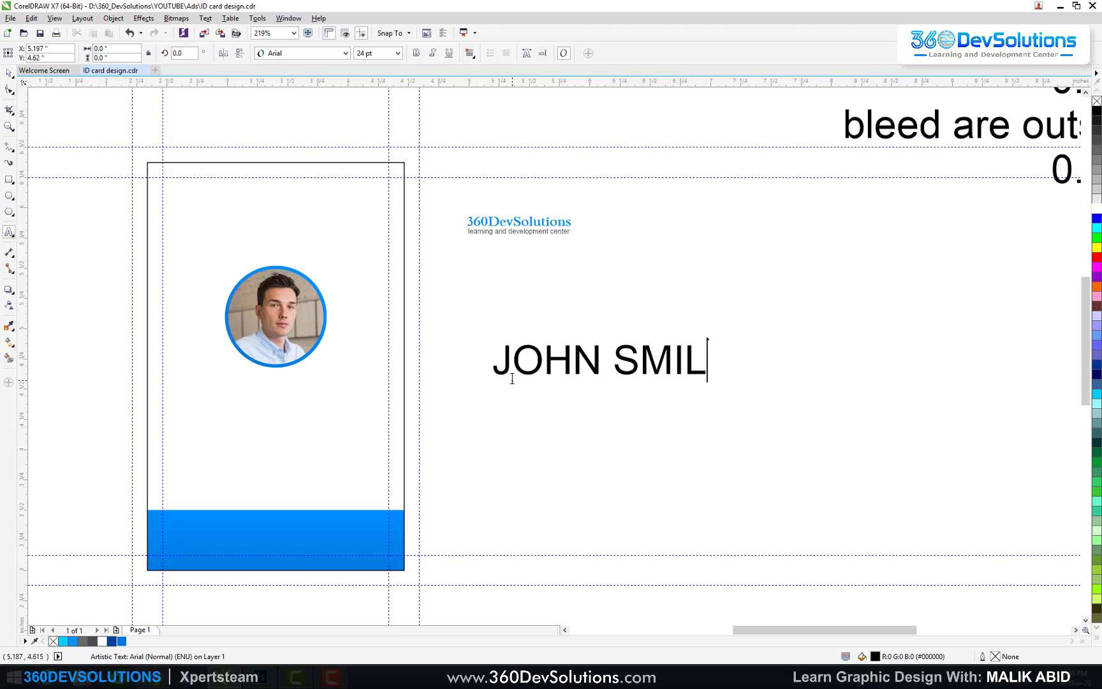
pyautogui.press('BackSpace')
pyautogui.write('TH')
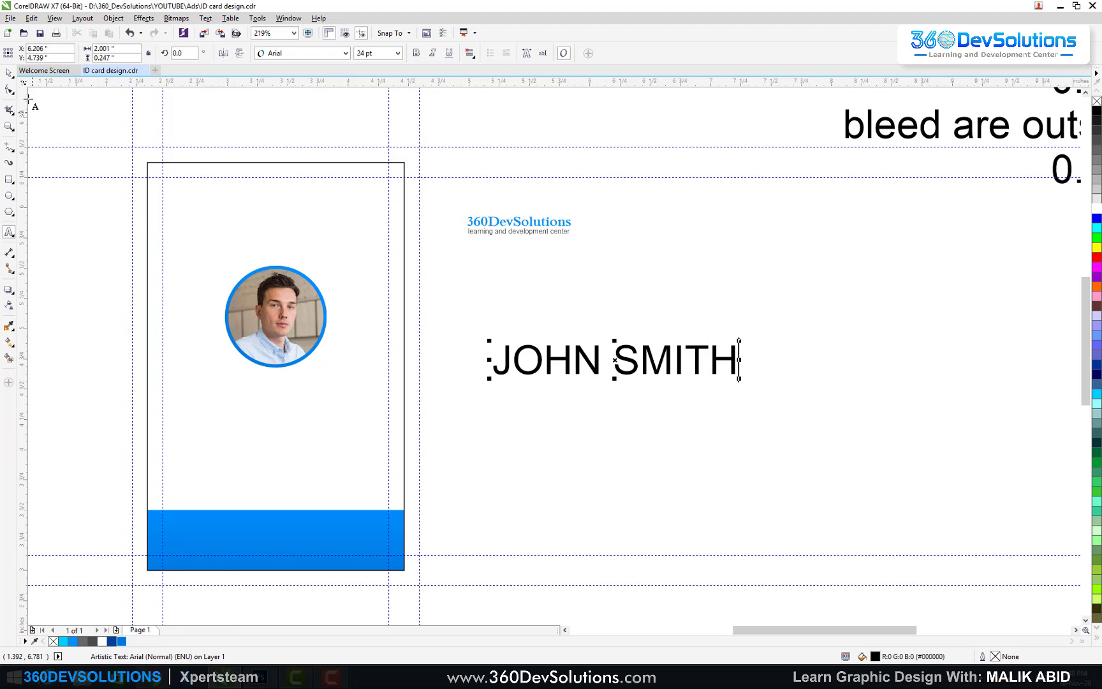
pyautogui.hotkey('ctrl', 'space')
pyautogui.moveTo(738, 345); pyautogui.dragTo(312, 381)
pyautogui.press('x')
pyautogui.press('space')
pyautogui.click(68, 107)
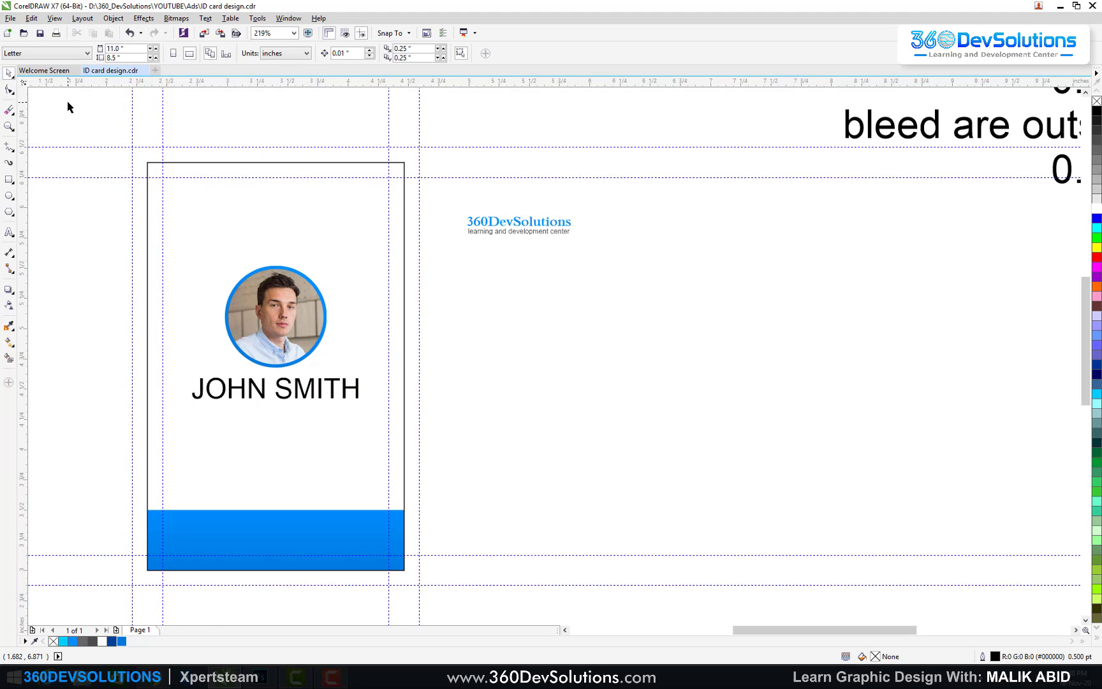
# Step: Search the font list for Futura and apply Futura Bk BT to JOHN SMITH
pyautogui.click(309, 395)
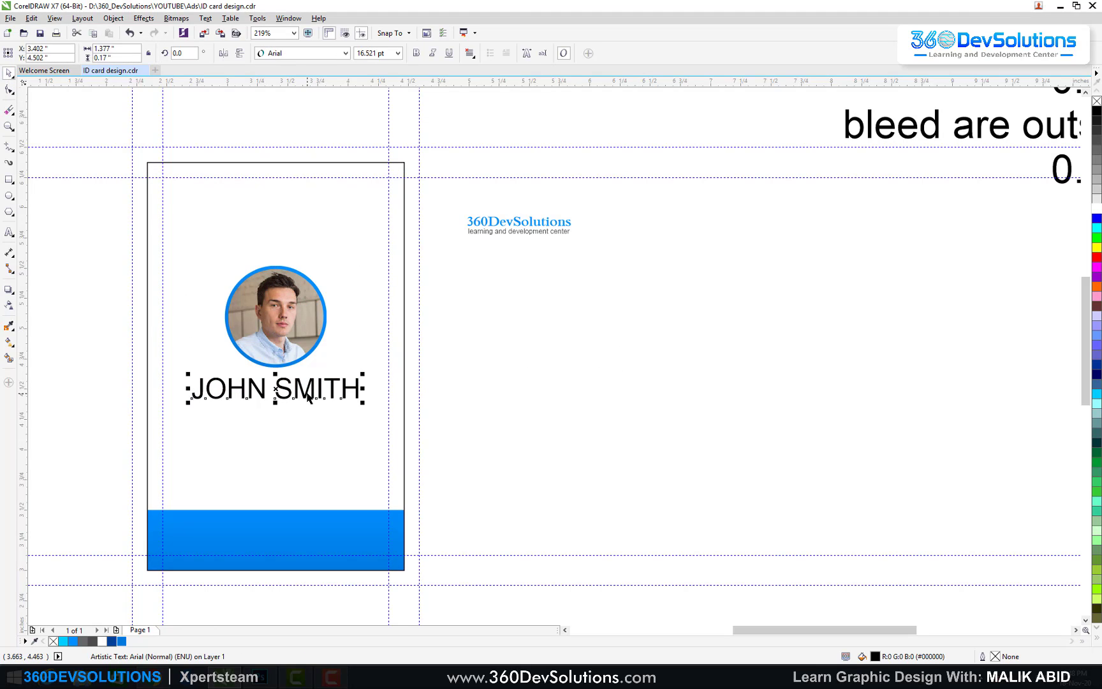
pyautogui.click(345, 53)
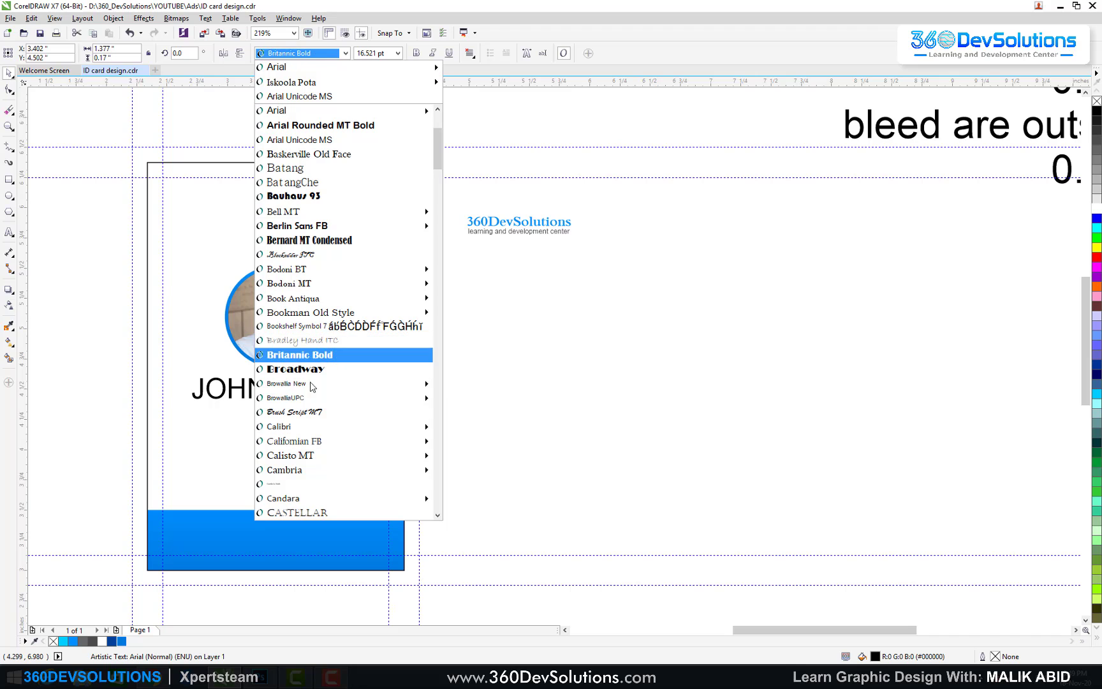
pyautogui.scroll(-1, 311, 376)
pyautogui.moveTo(321, 413)
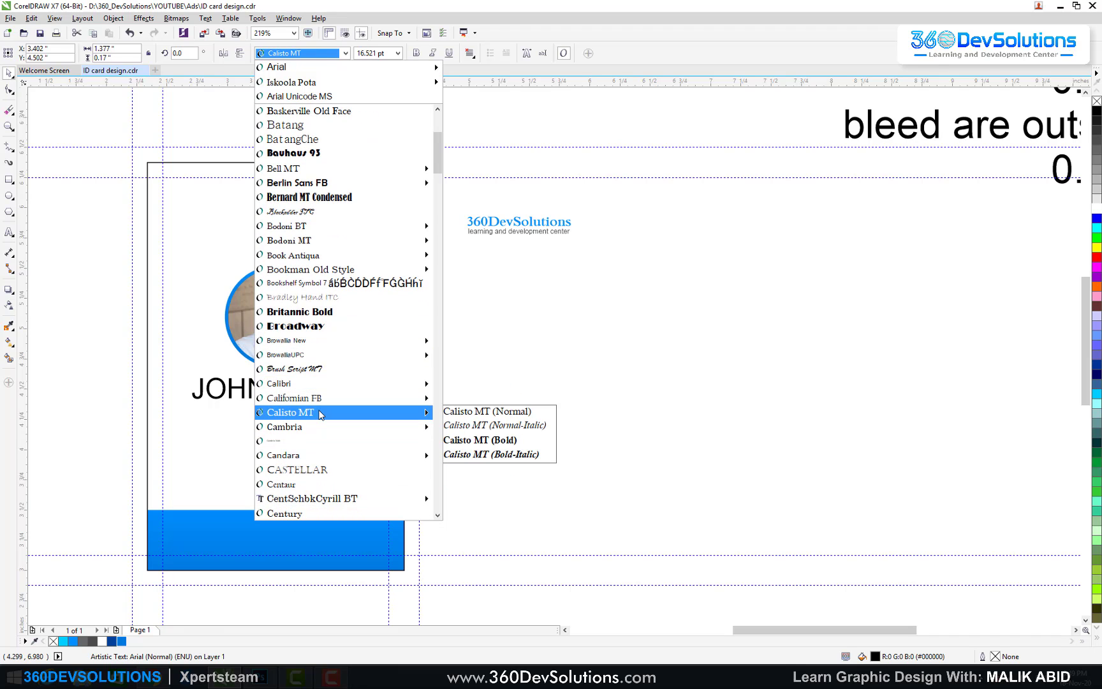
pyautogui.write('Futura Bk BT')
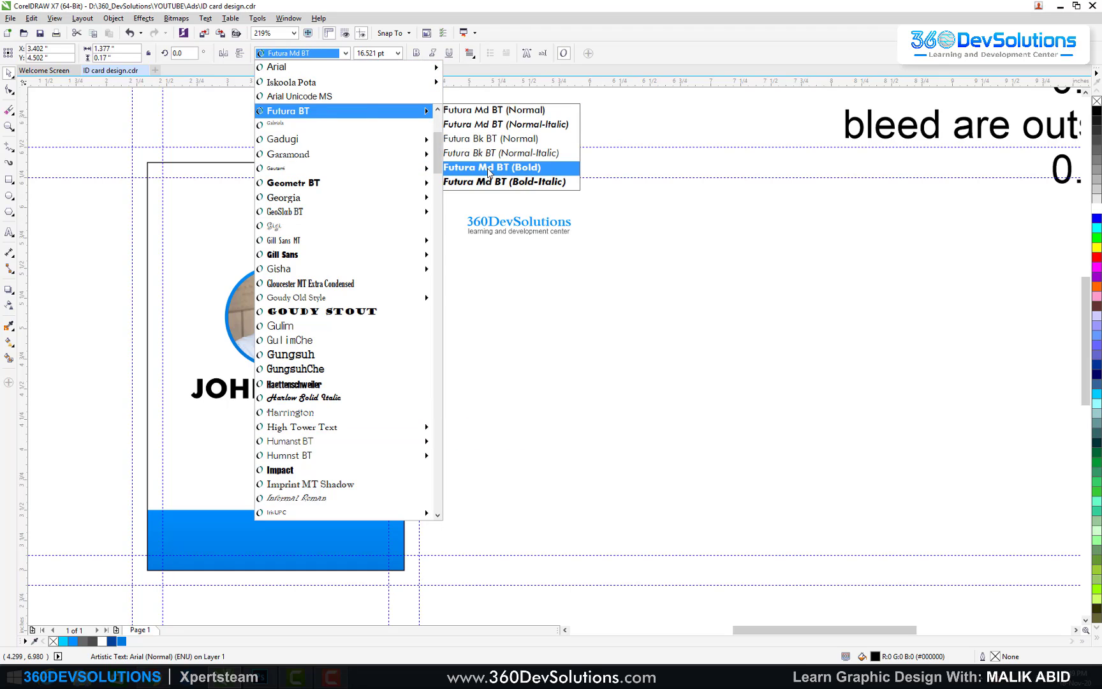
pyautogui.click(484, 139)
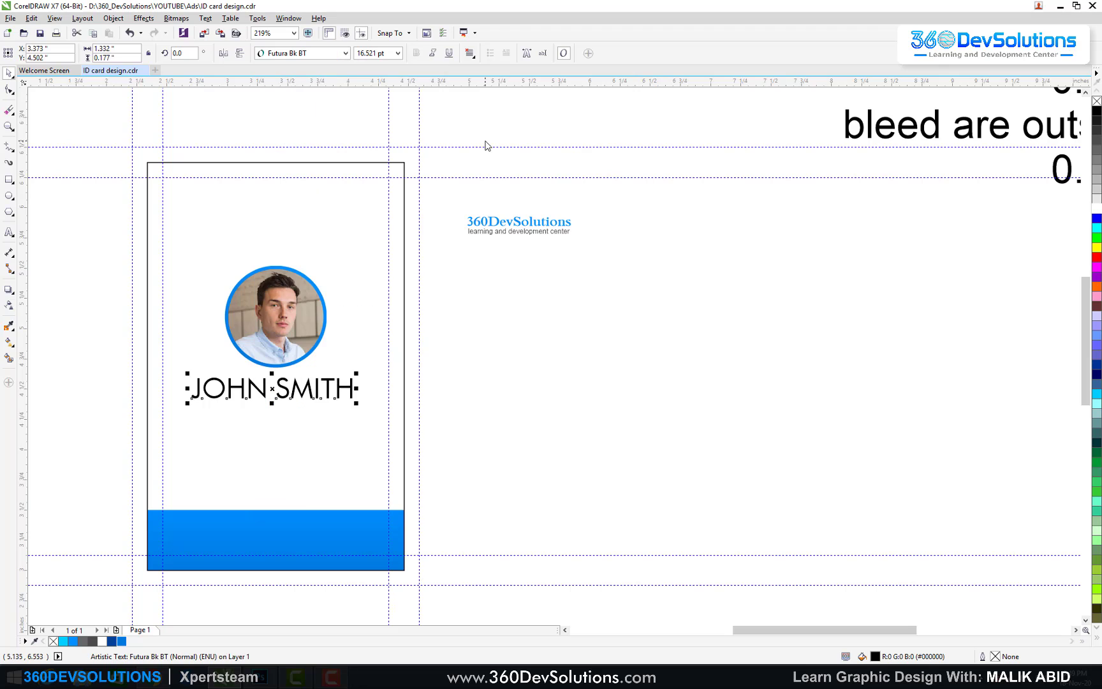
# Step: Switch the name to Futura Md BT at normal weight, with Bold off
pyautogui.click(321, 54)
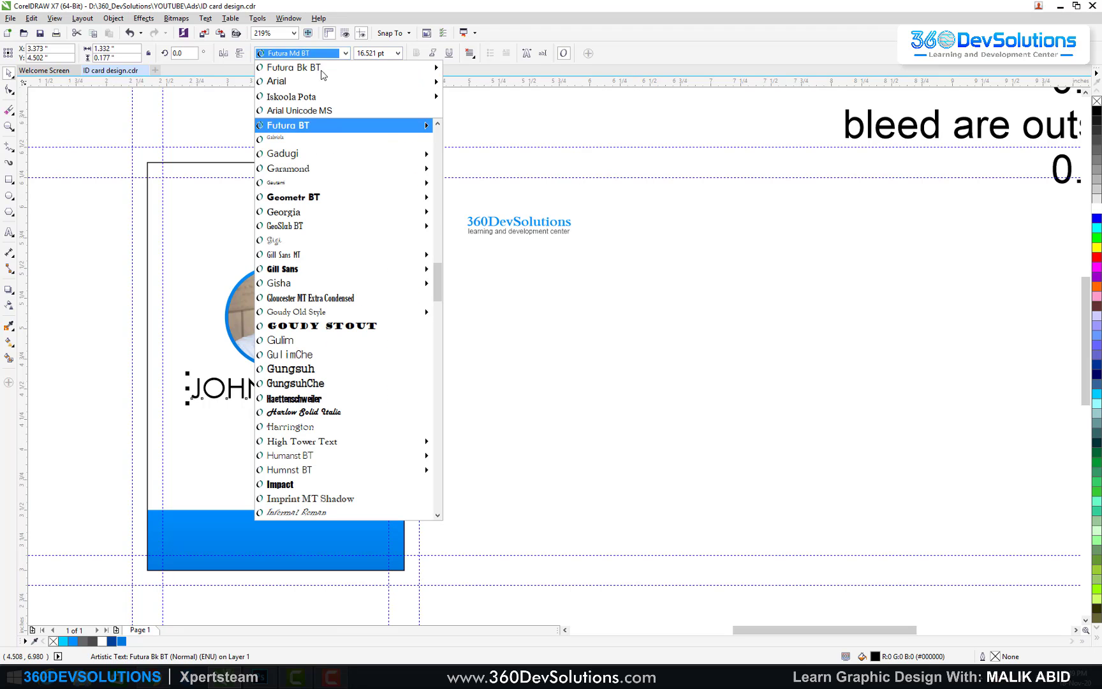
pyautogui.moveTo(421, 67)
pyautogui.click(478, 67)
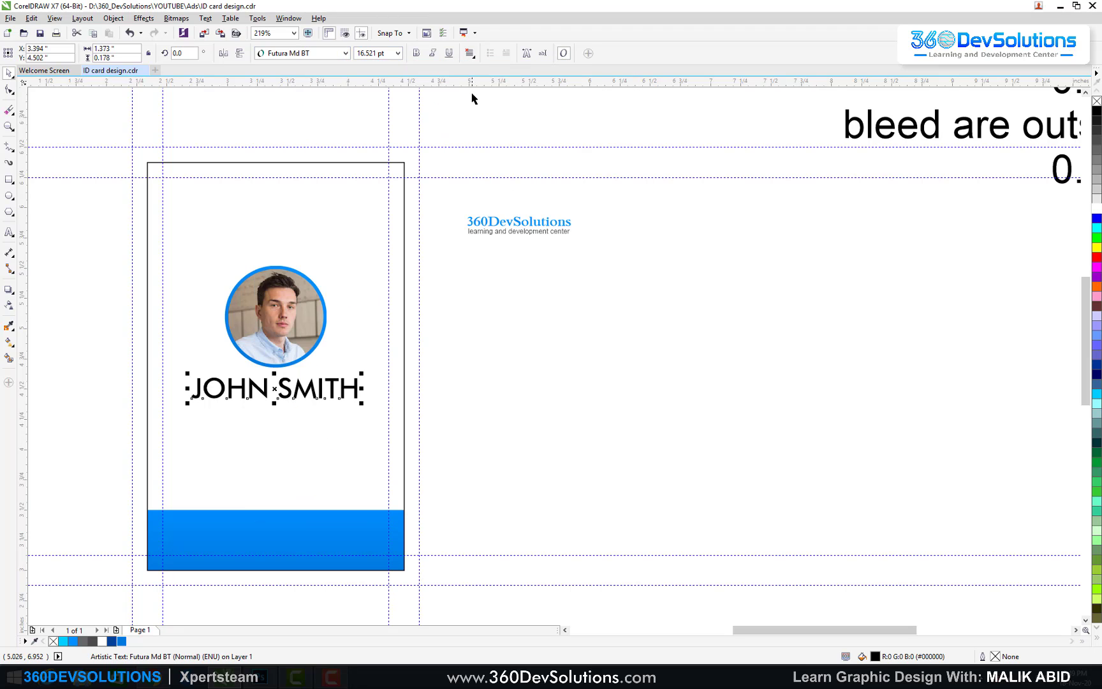
pyautogui.click(418, 54)
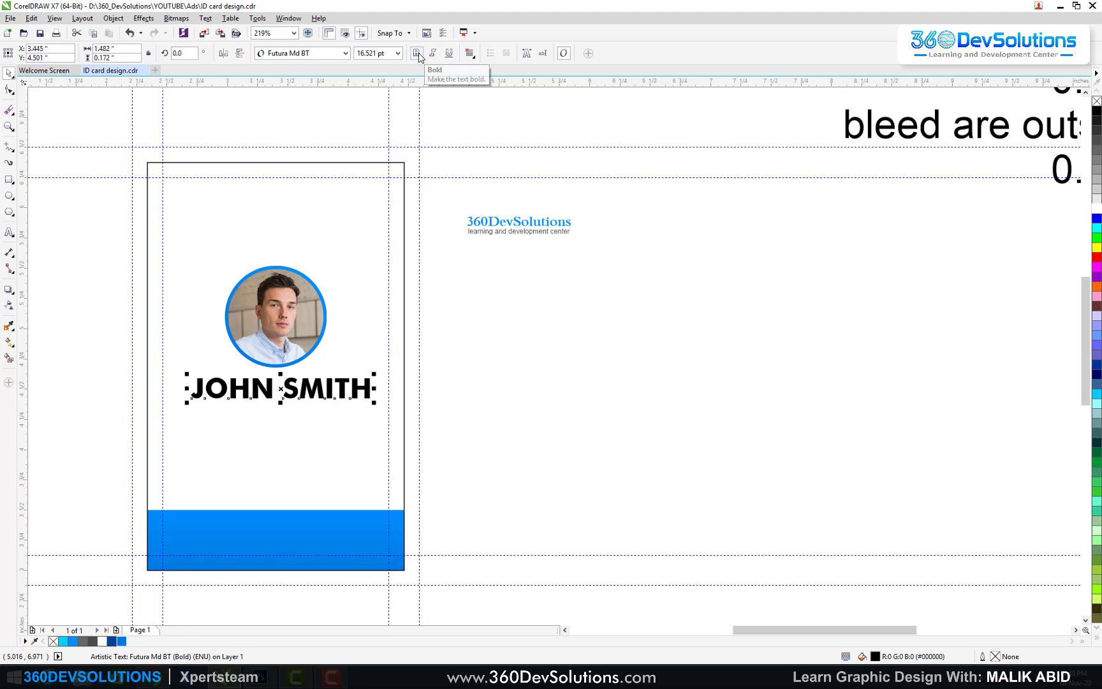
pyautogui.click(418, 55)
pyautogui.keyDown('shift'); pyautogui.click(298, 306); pyautogui.keyUp('shift')
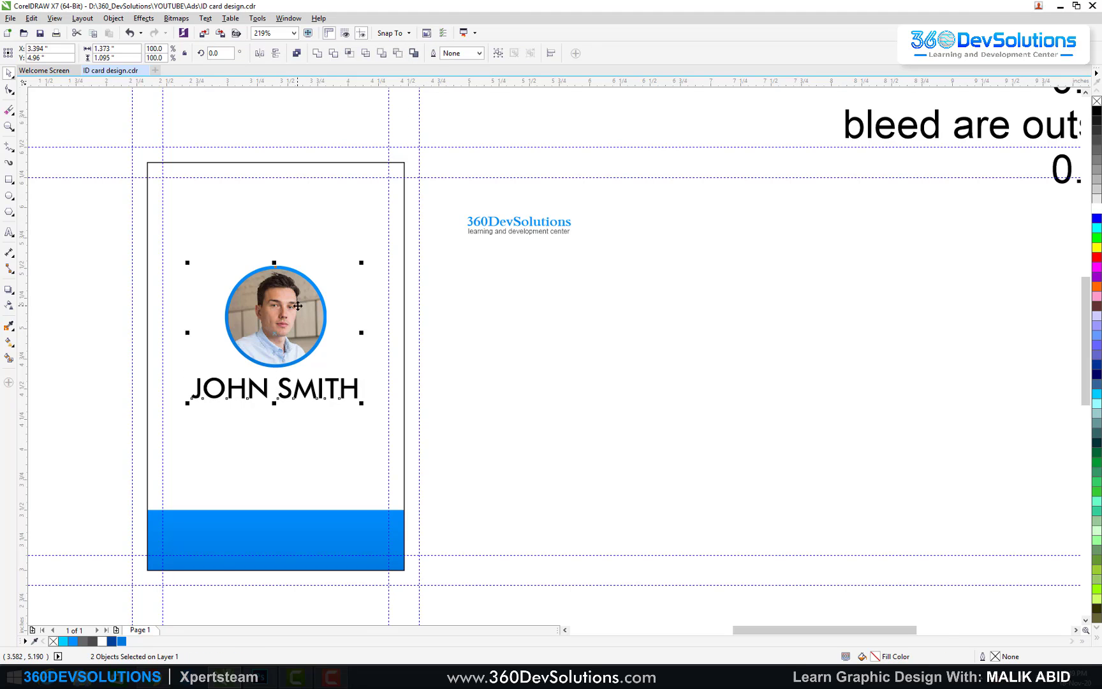
pyautogui.click(453, 328)
pyautogui.click(357, 387)
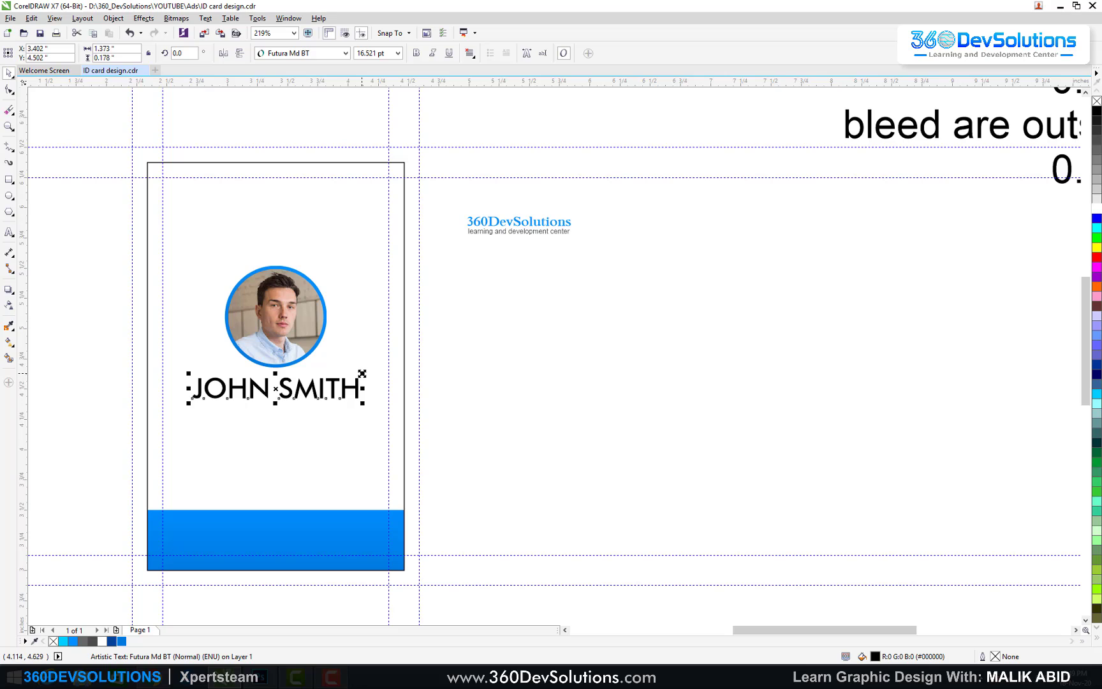
pyautogui.click(482, 364)
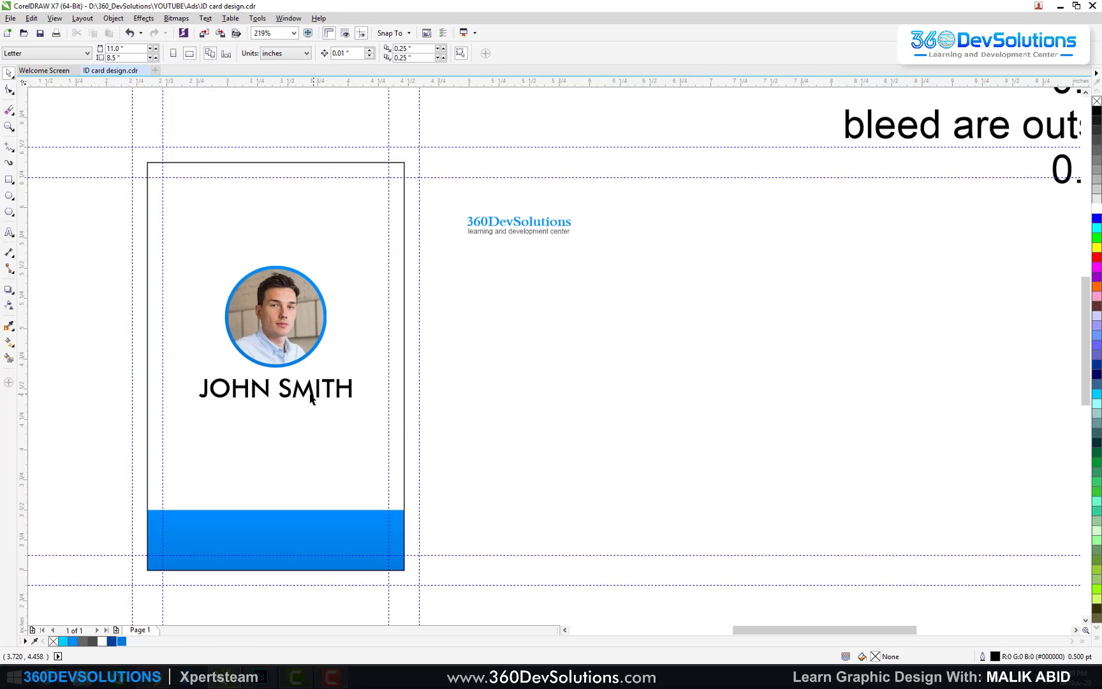
# Step: Copy the name below itself, retype it as GRAPHIC DESIGNER and shrink it to about half size
pyautogui.moveTo(308, 394); pyautogui.dragTo(295, 416)
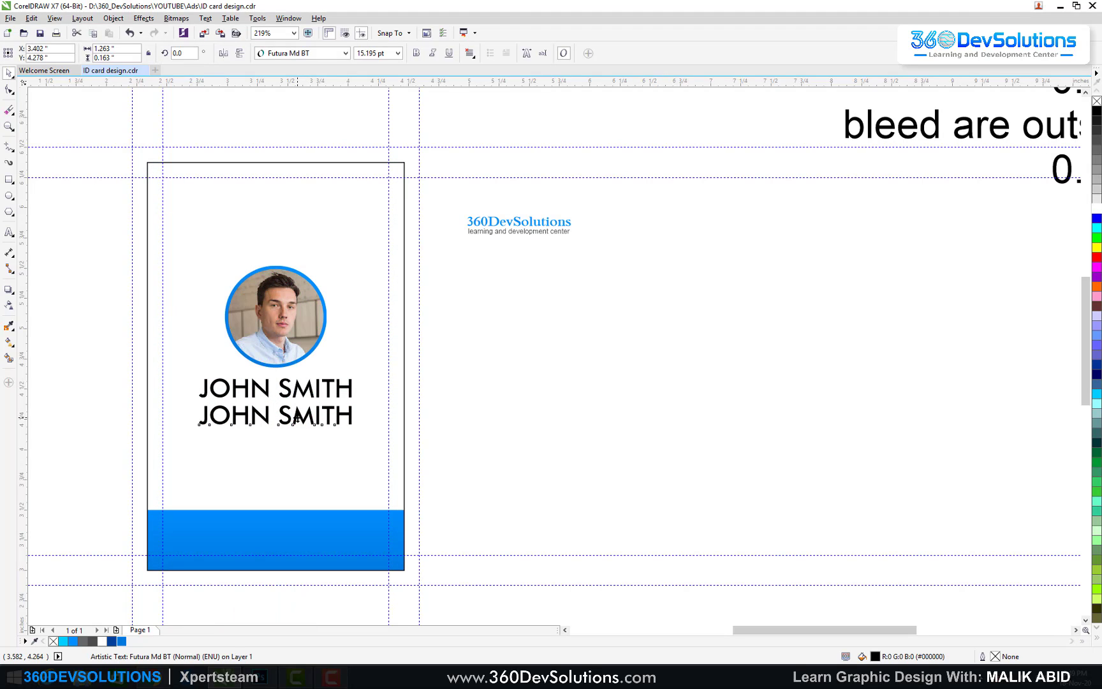
pyautogui.doubleClick(295, 415)
pyautogui.hotkey('ctrl', 'a')
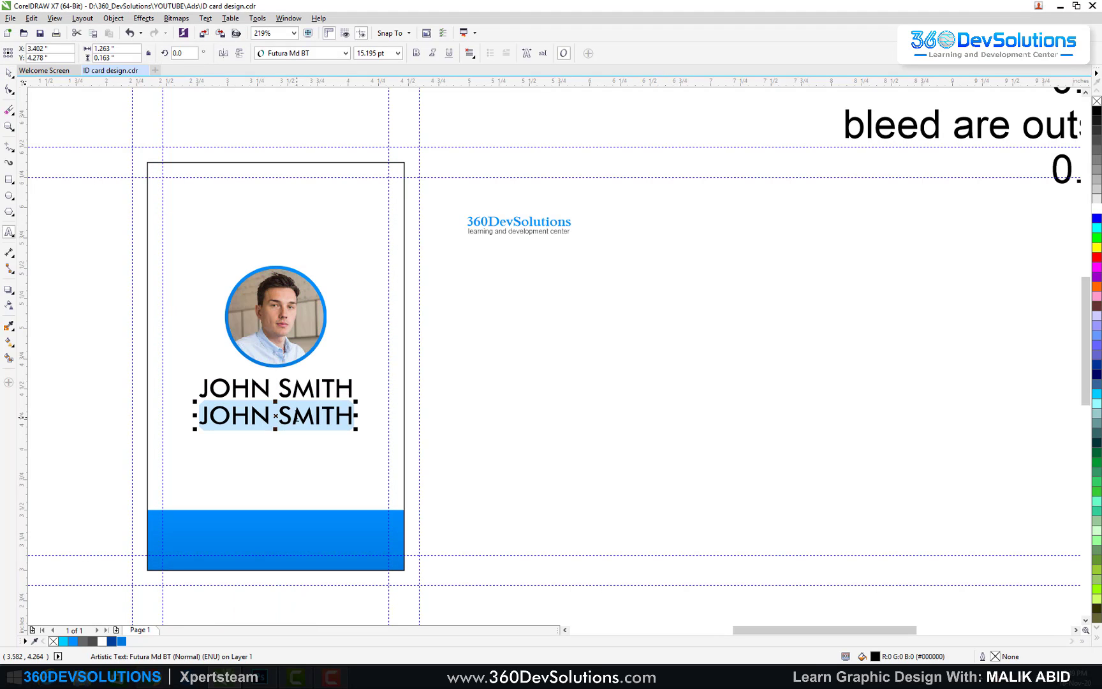
pyautogui.write('GRAPHICS')
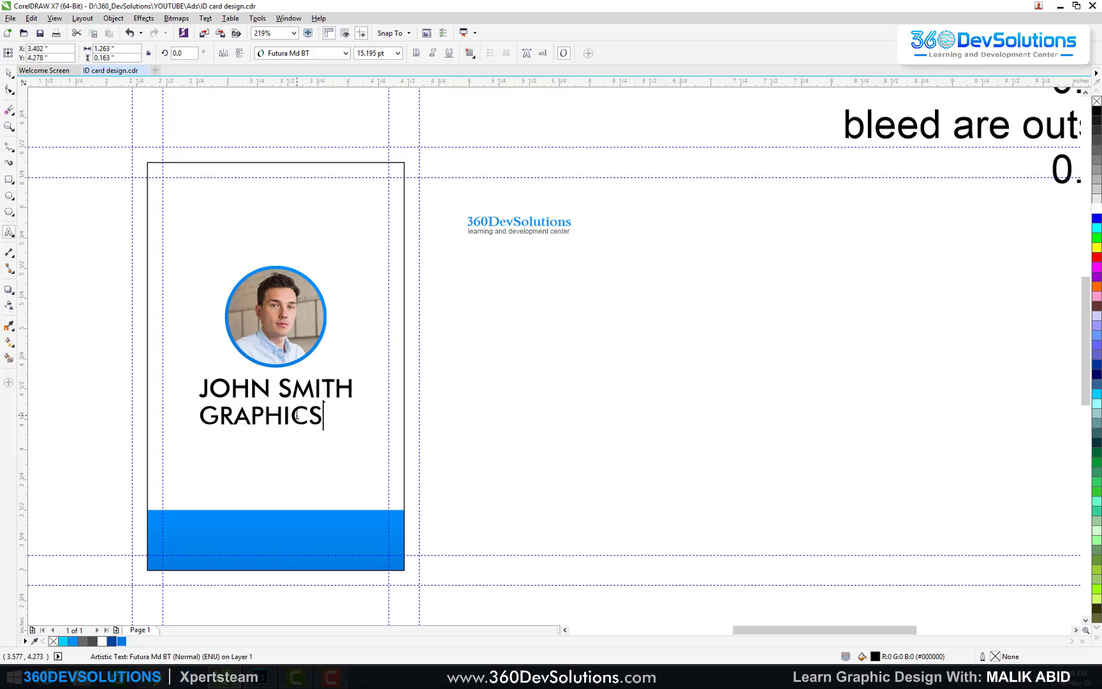
pyautogui.press('BackSpace')
pyautogui.press('BackSpace')
pyautogui.write('dE')
pyautogui.press('BackSpace')
pyautogui.press('BackSpace')
pyautogui.write('DESIGNER')
pyautogui.hotkey('ctrl', 'space')
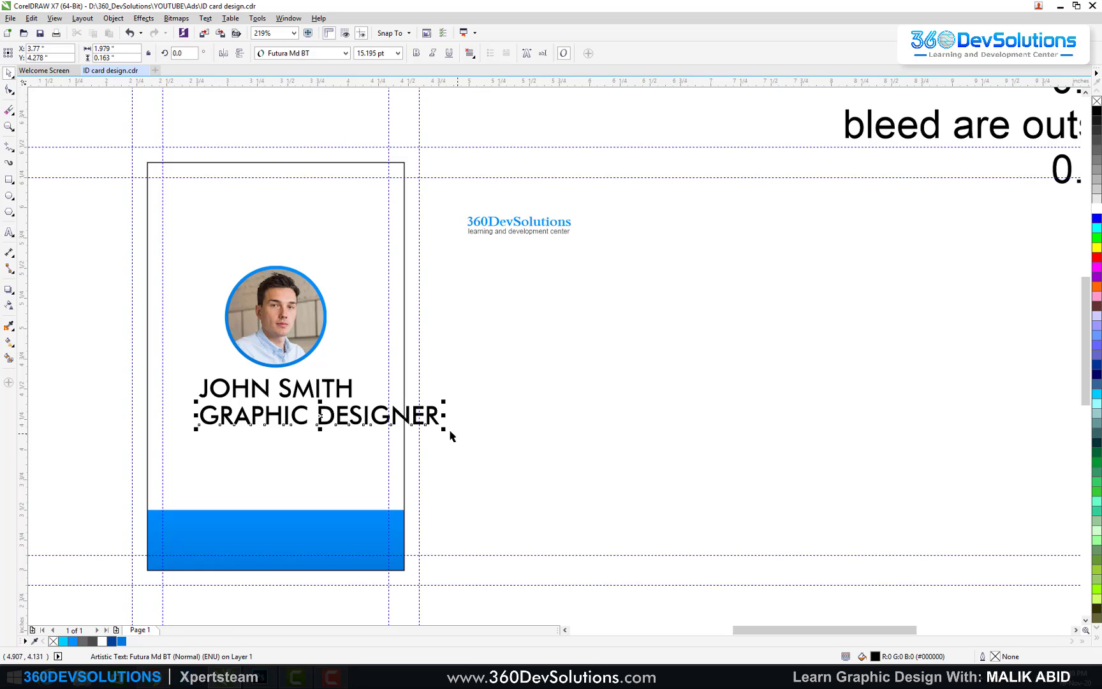
pyautogui.moveTo(445, 430); pyautogui.dragTo(313, 480)
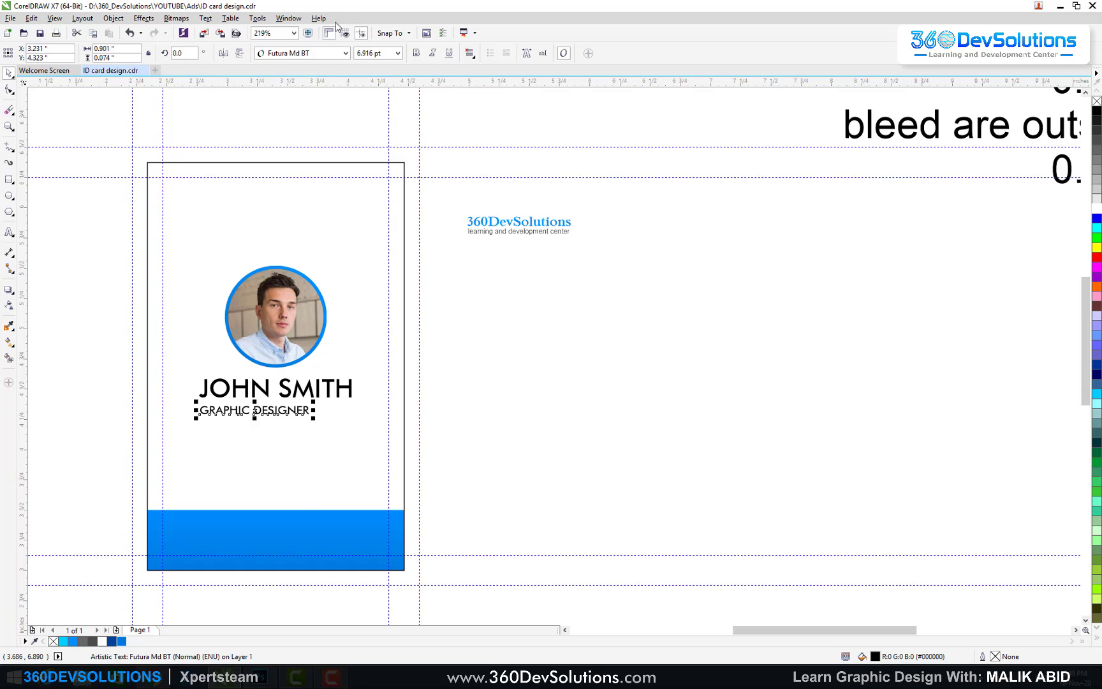
# Step: Centre GRAPHIC DESIGNER on the card, nudge it up, and set it in Futura Bk BT
pyautogui.click(345, 54)
pyautogui.click(345, 53)
pyautogui.keyDown('shift'); pyautogui.click(331, 378); pyautogui.keyUp('shift')
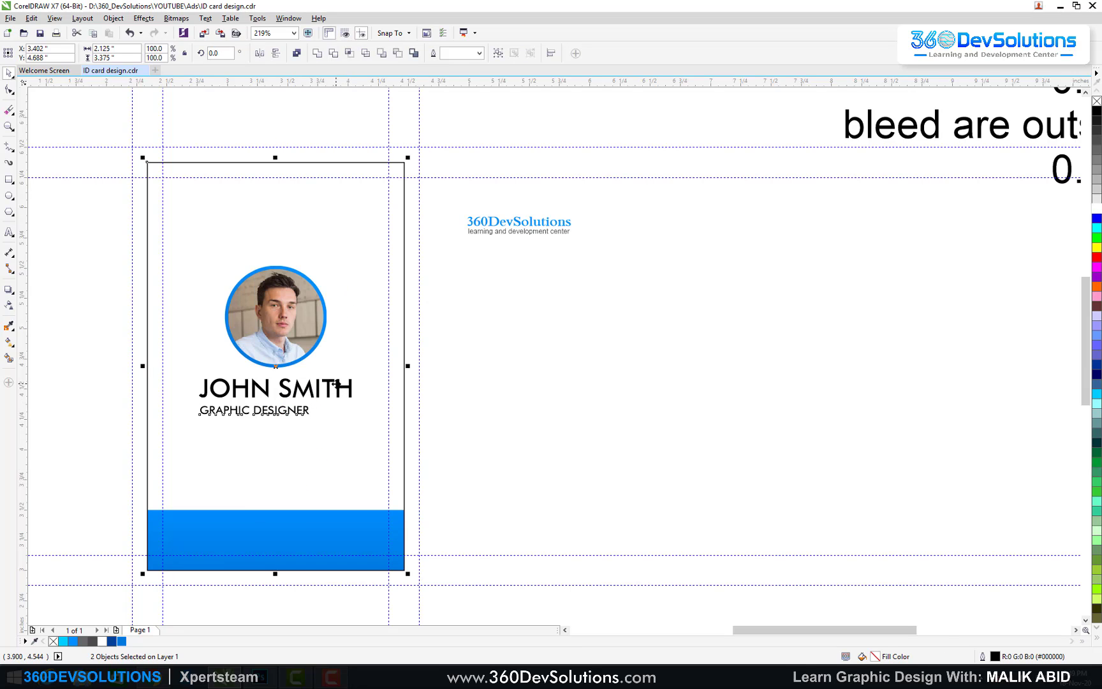
pyautogui.press('c')
pyautogui.click(507, 371)
pyautogui.click(321, 410)
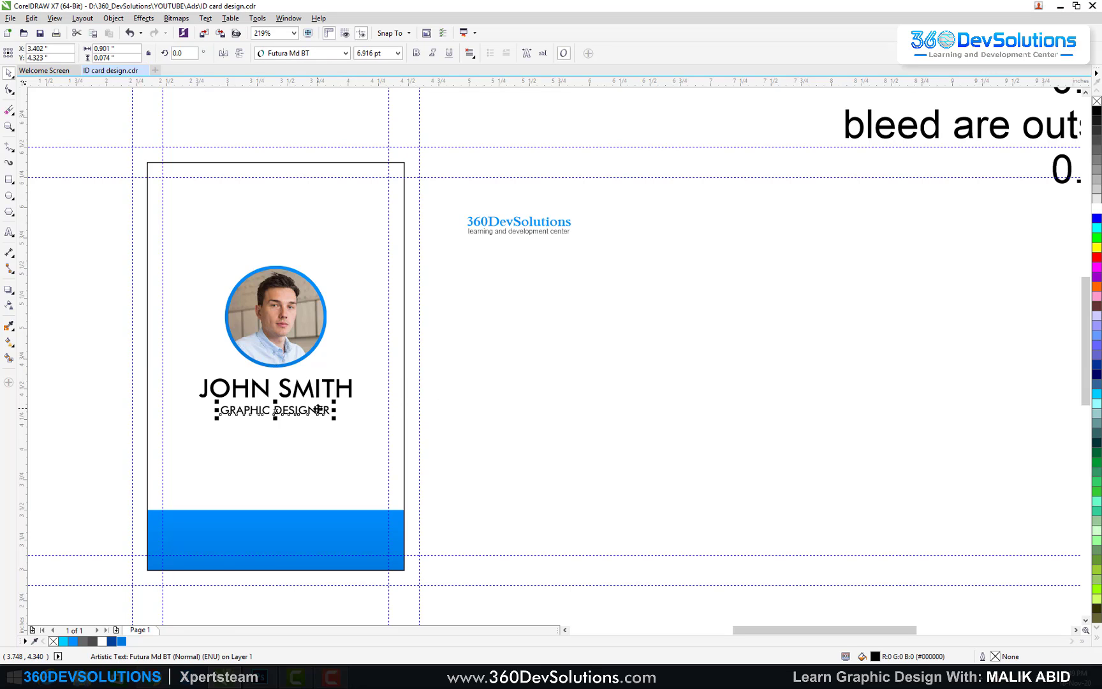
pyautogui.press('Up')
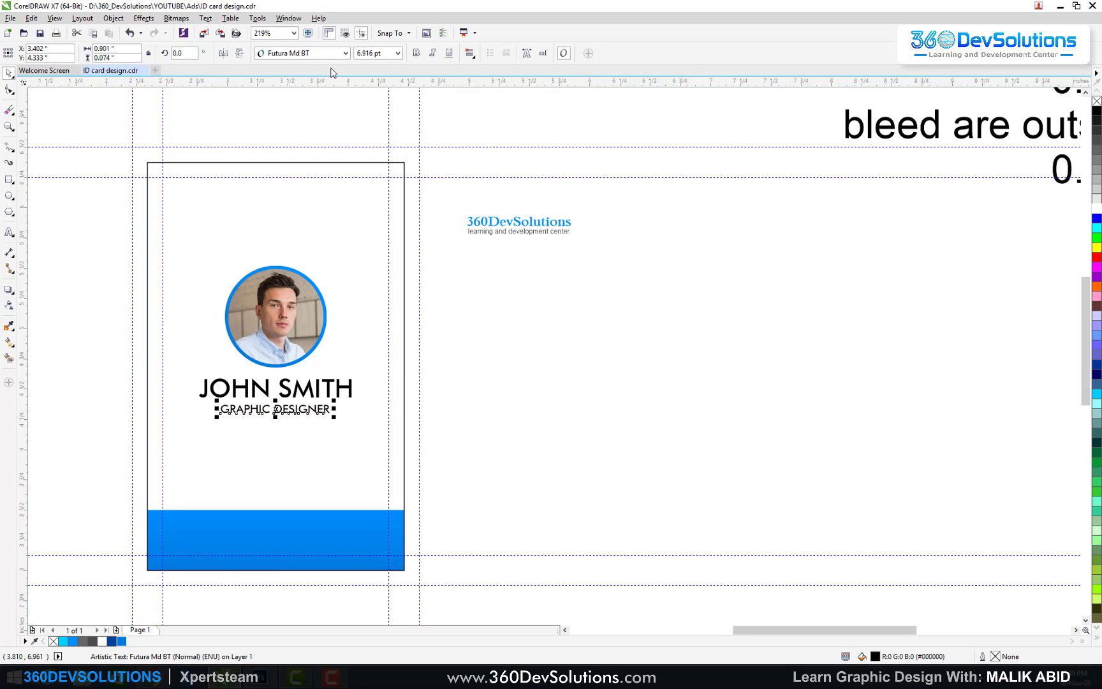
pyautogui.click(346, 53)
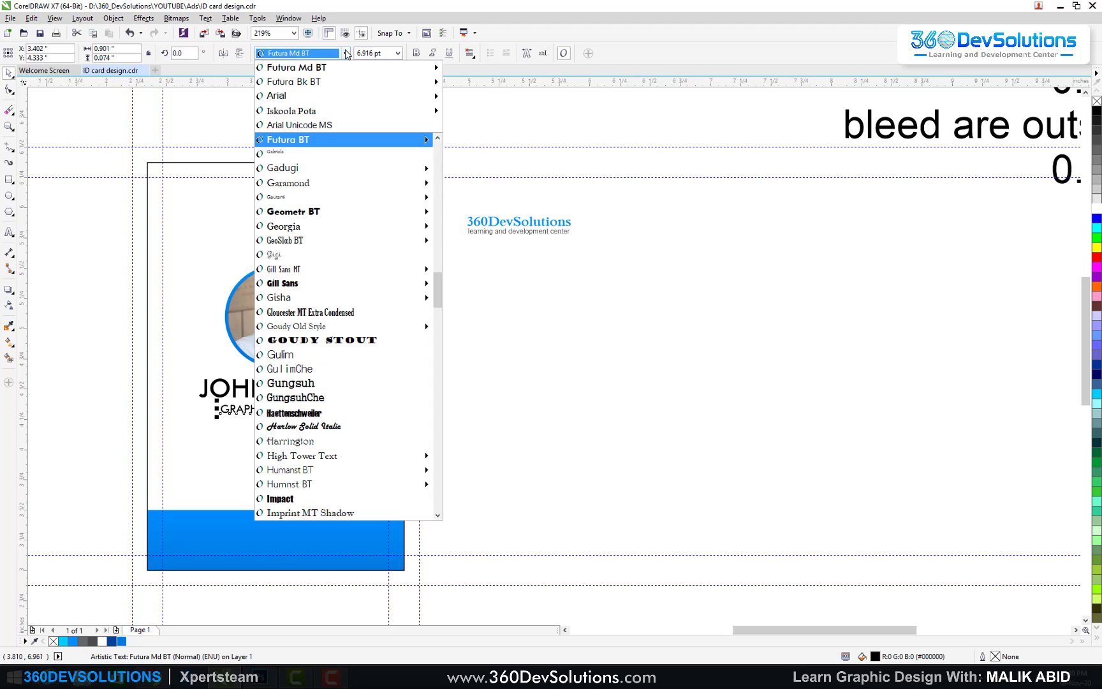
pyautogui.click(335, 82)
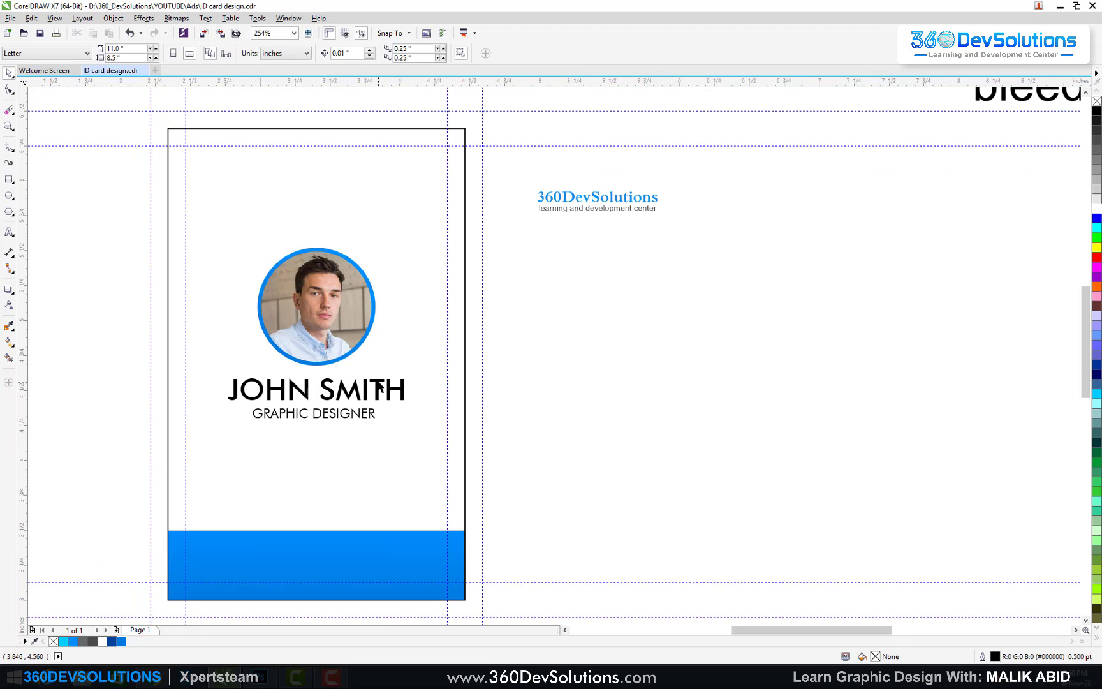
pyautogui.click(378, 387)
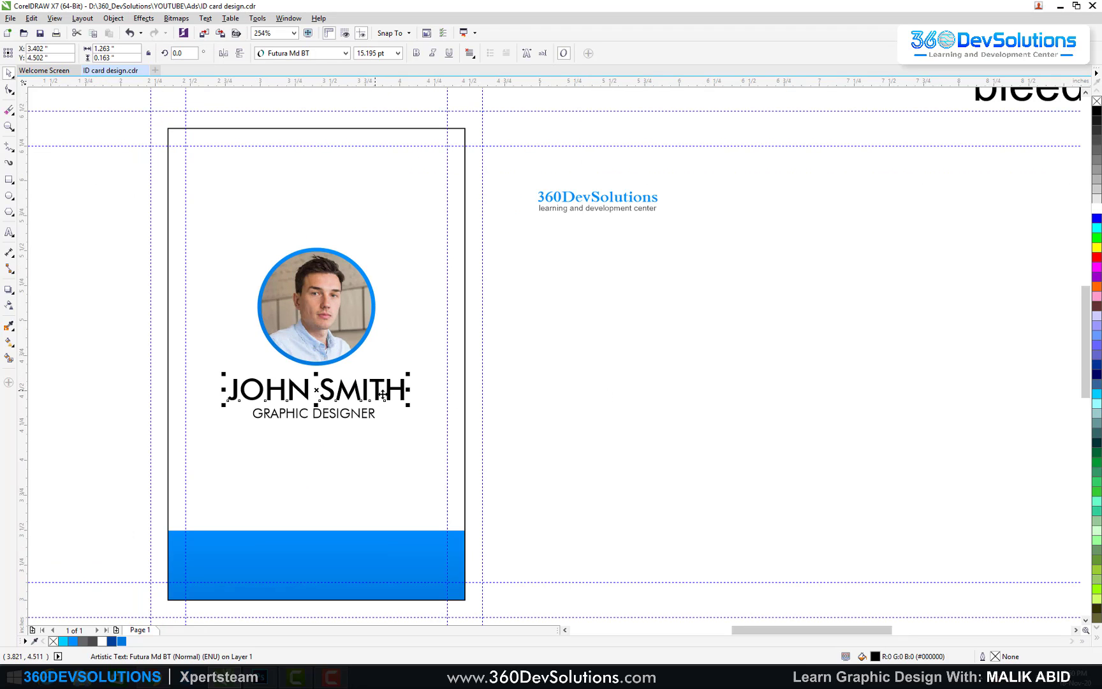
pyautogui.click(8, 343)
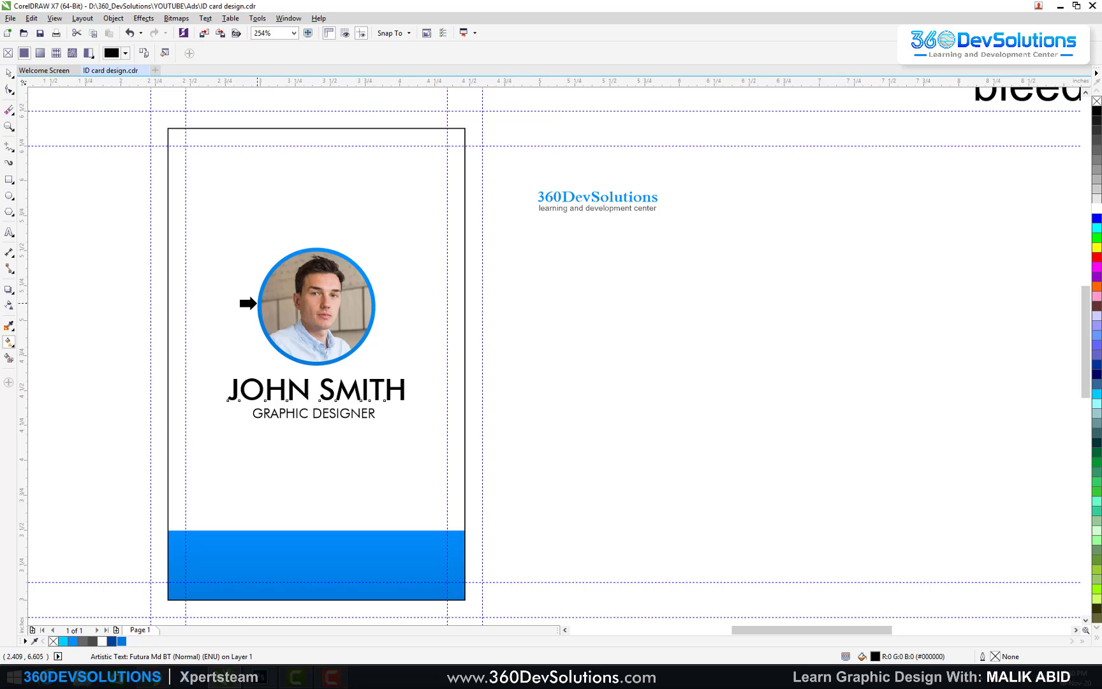
# Step: Copy the photo ring's blue gradient onto JOHN SMITH and make it run vertically
pyautogui.click(258, 303)
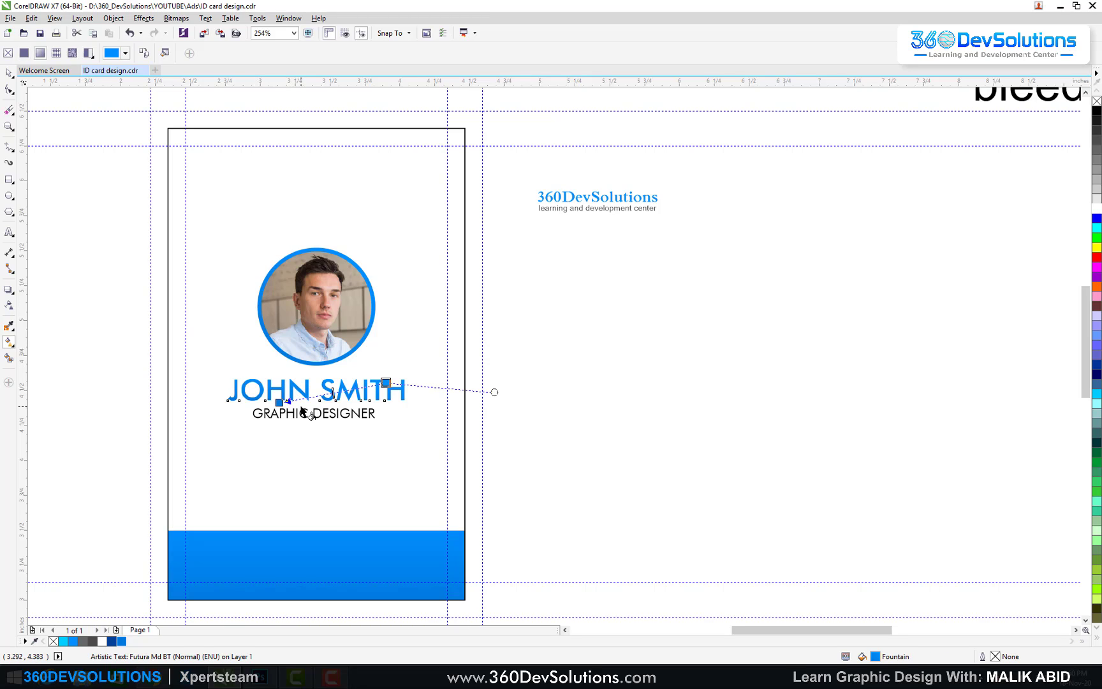
pyautogui.moveTo(305, 406); pyautogui.dragTo(305, 379)
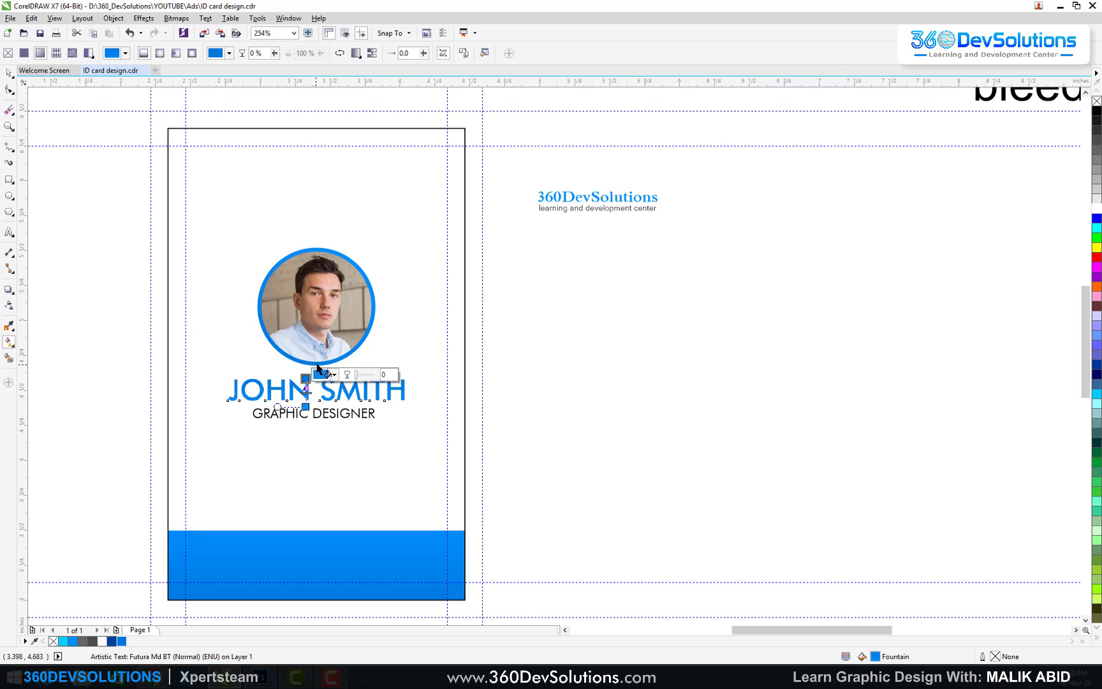
pyautogui.moveTo(292, 377); pyautogui.dragTo(291, 405)
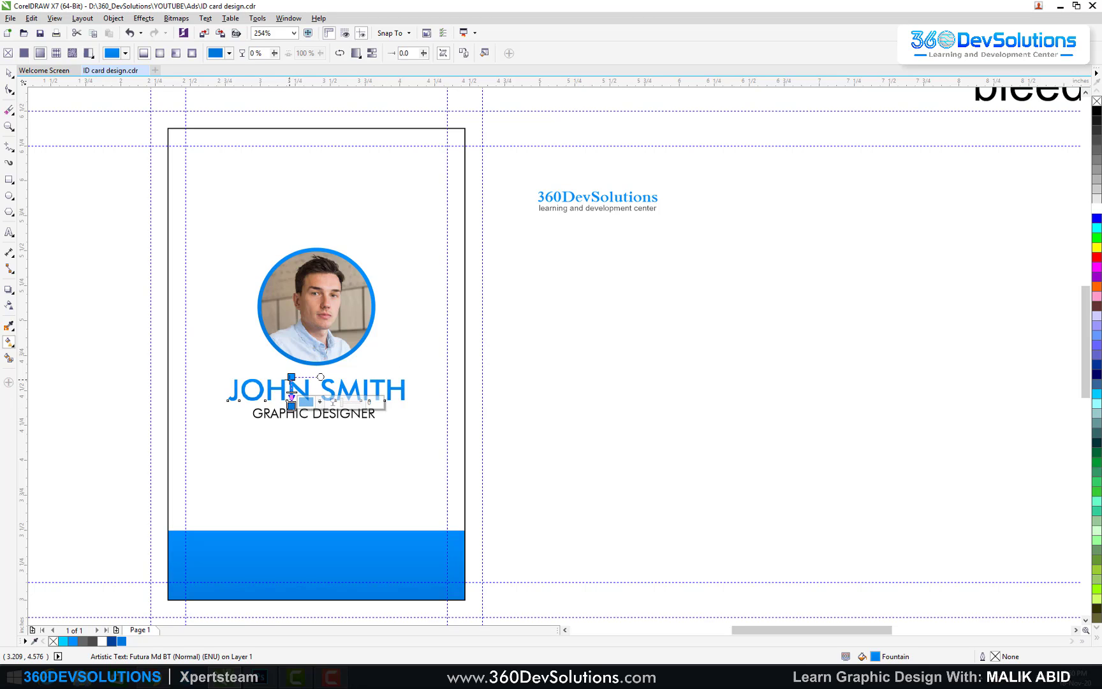
pyautogui.click(9, 72)
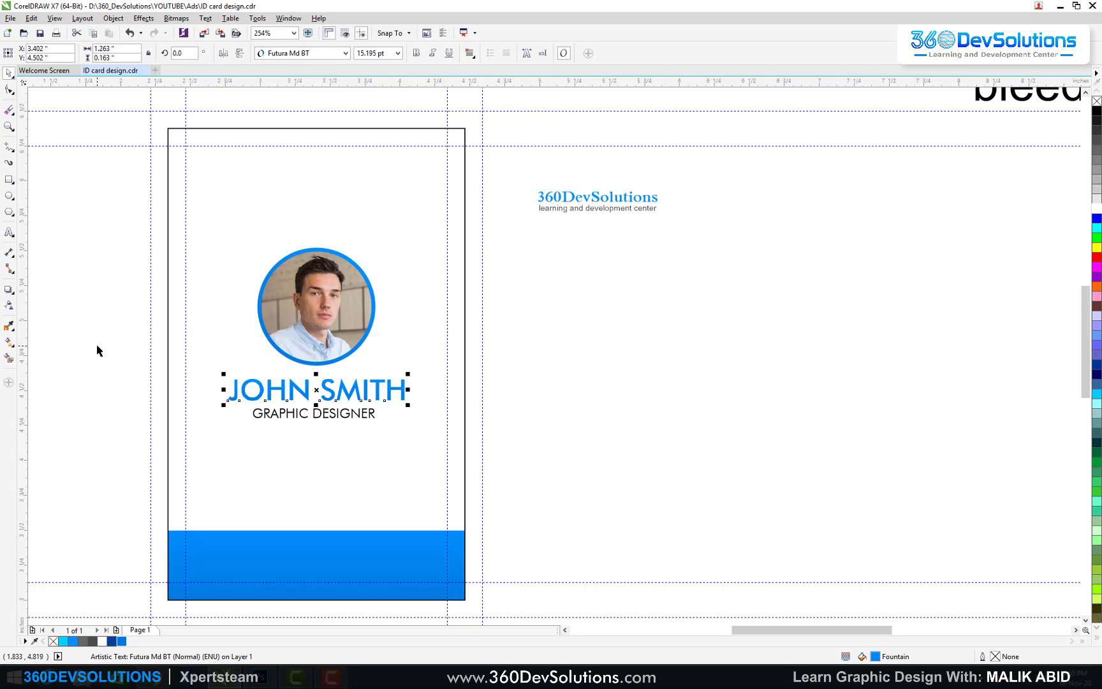
pyautogui.click(97, 350)
# Step: Colour the GRAPHIC DESIGNER text dark grey (#333333)
pyautogui.click(352, 424)
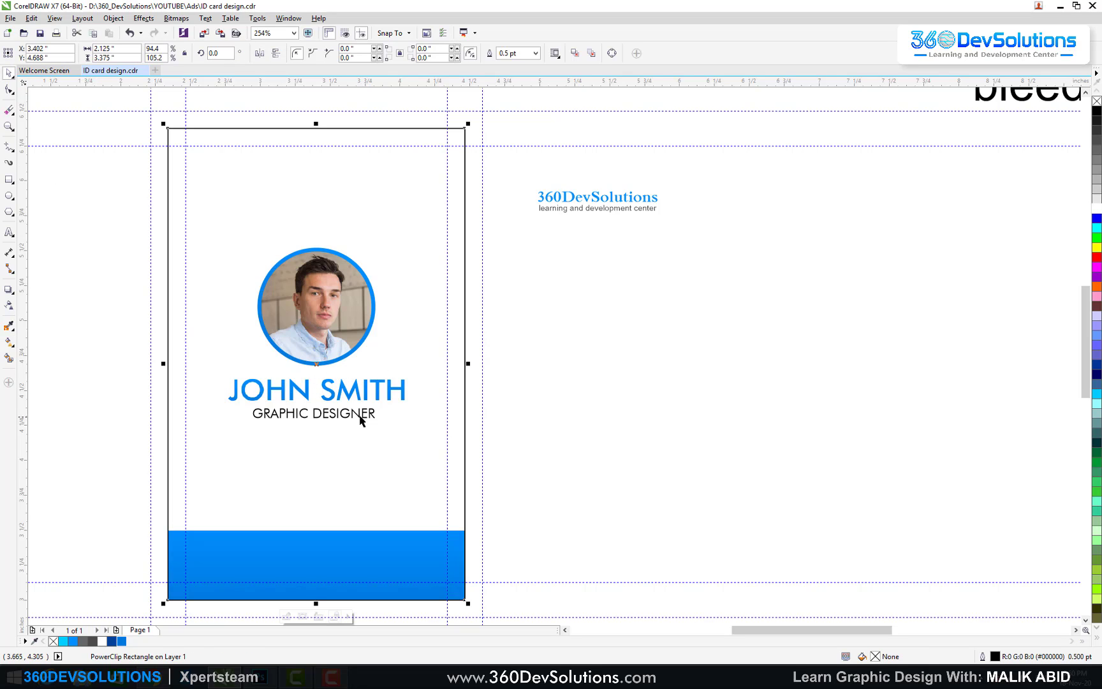
pyautogui.click(359, 412)
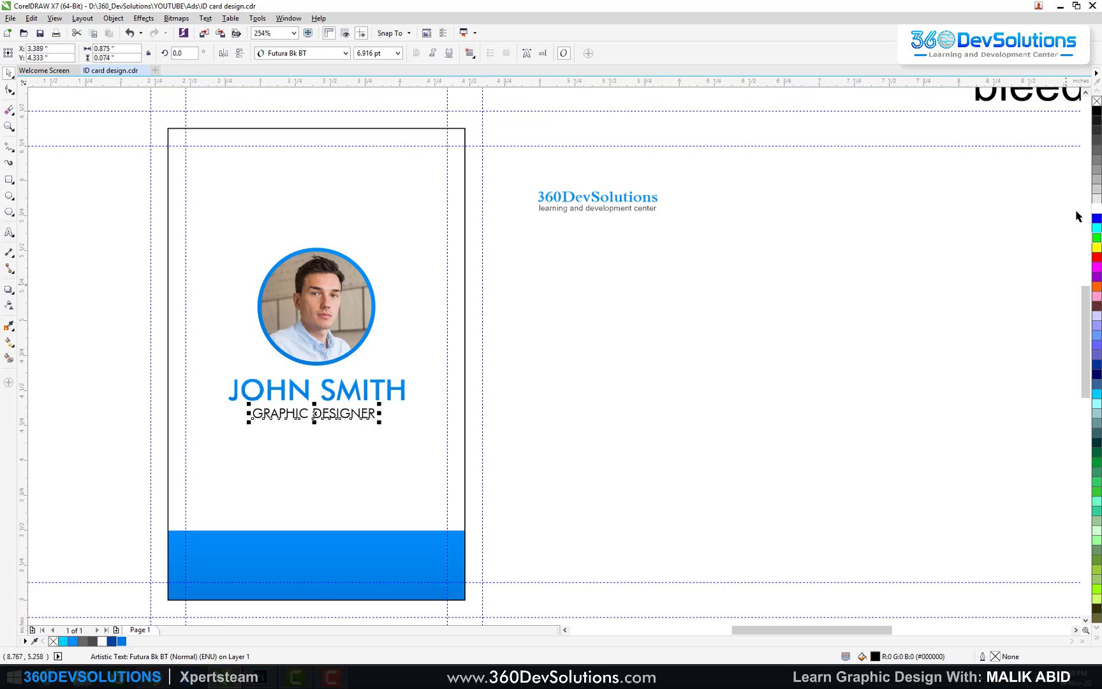
pyautogui.click(1097, 155)
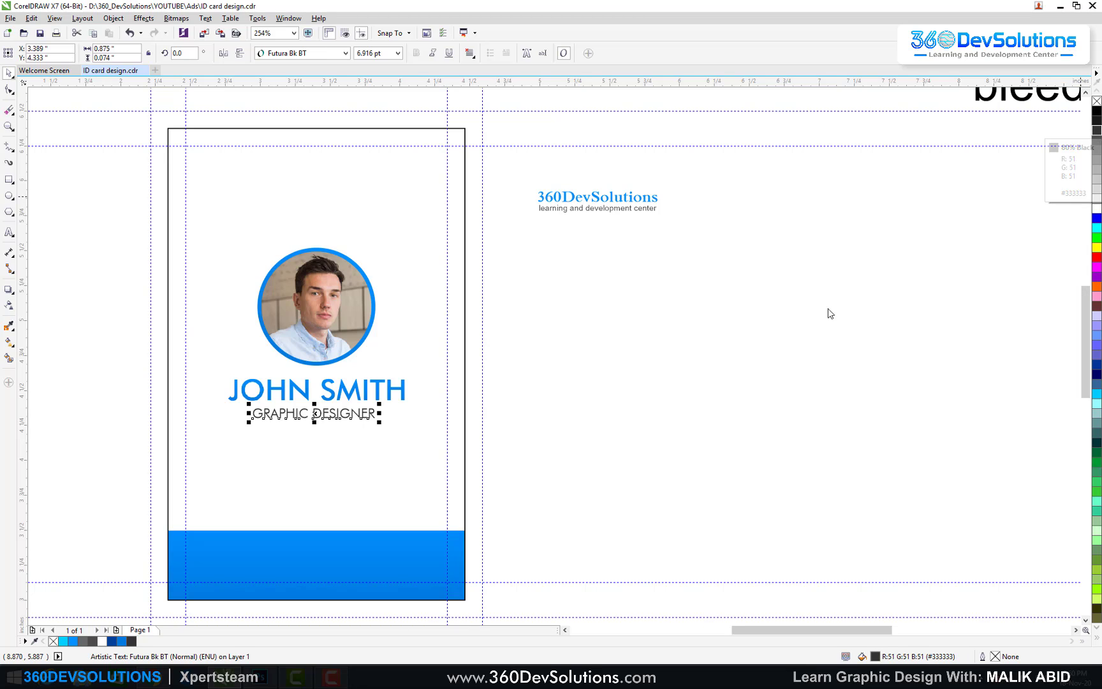
pyautogui.click(758, 351)
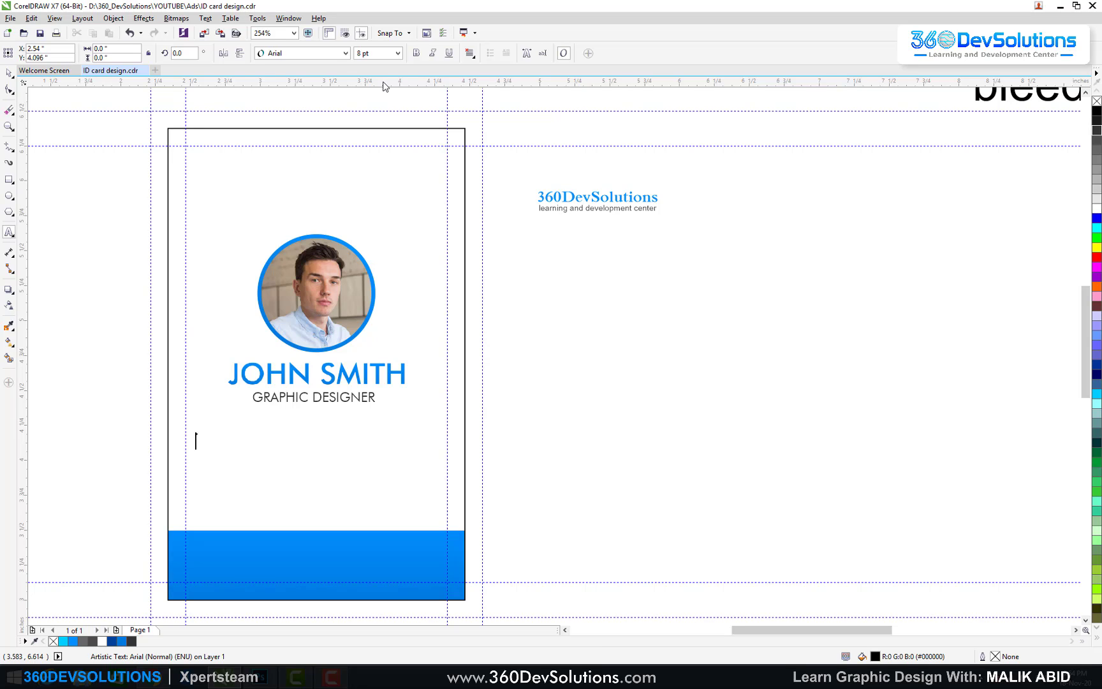
# Step: Type the labels ID#:, DOB:, E-MAIL: and PHON: on four lines below the job title
pyautogui.write('ID')
pyautogui.write('#')
pyautogui.press('BackSpace')
pyautogui.press('BackSpace')
pyautogui.write('#do')
pyautogui.press('BackSpace')
pyautogui.press('BackSpace')
pyautogui.write('DOB')
pyautogui.press('Return')
pyautogui.write('M')
pyautogui.press('BackSpace')
pyautogui.write('E9')
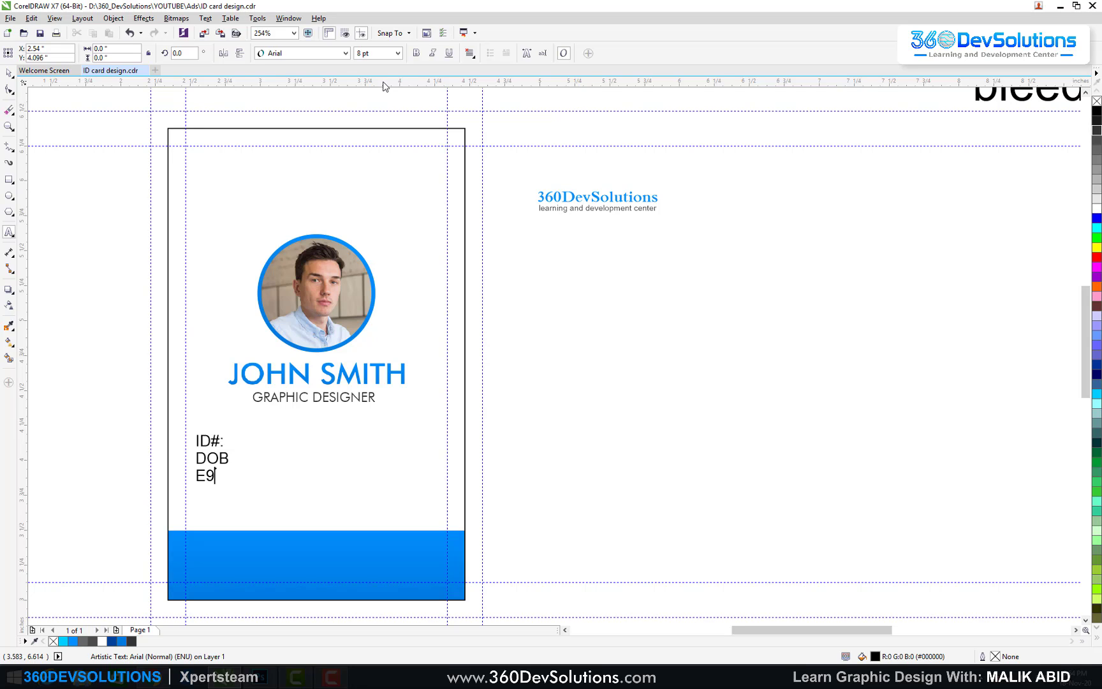
pyautogui.press('BackSpace')
pyautogui.write('-MAIL')
pyautogui.press('Return')
pyautogui.write('PHON:')
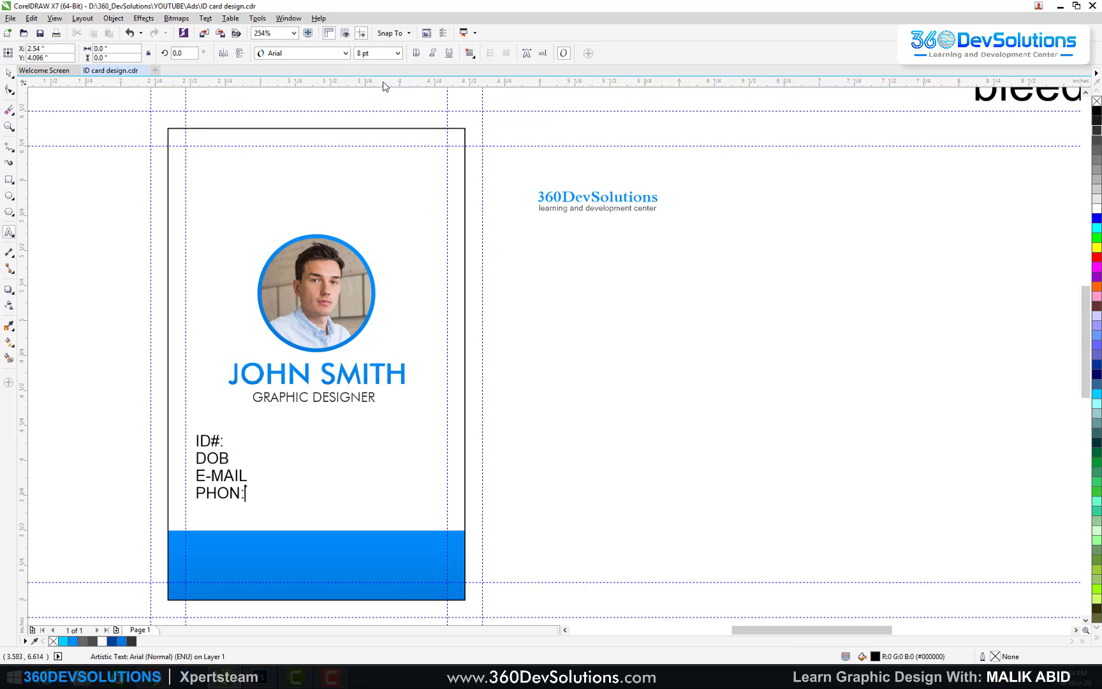
pyautogui.press('Up')
pyautogui.press('Up')
pyautogui.hotkey('ctrl', 'space')
# Step: Set the labels in Futura Bk BT, scale them down and widen their line spacing
pyautogui.click(345, 53)
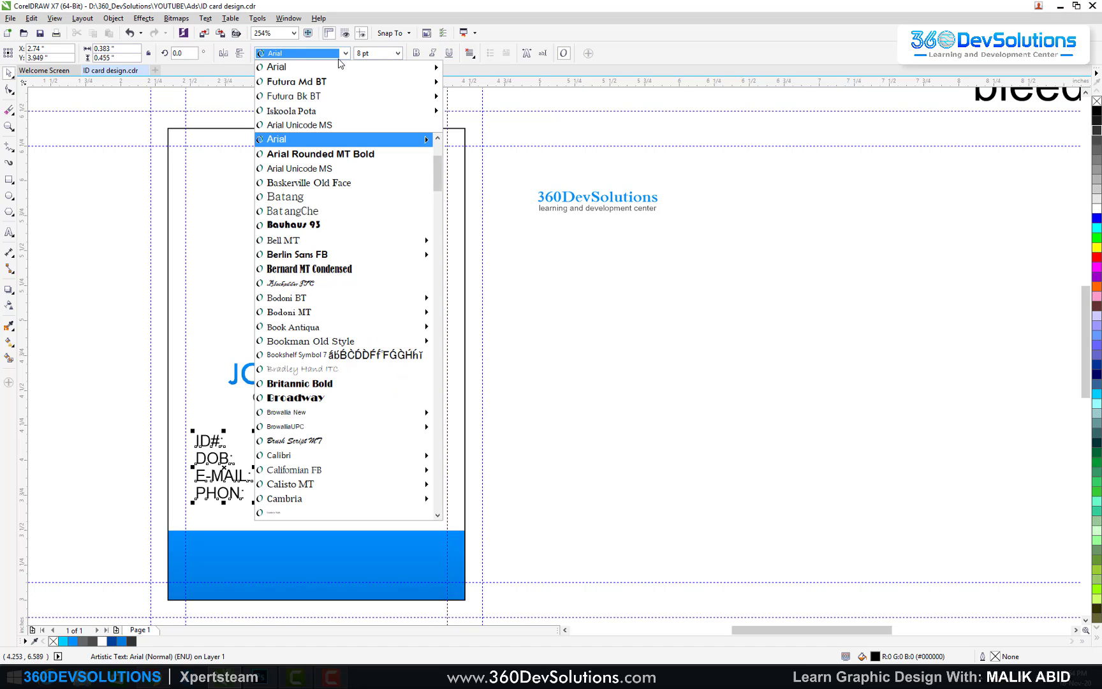
pyautogui.click(348, 97)
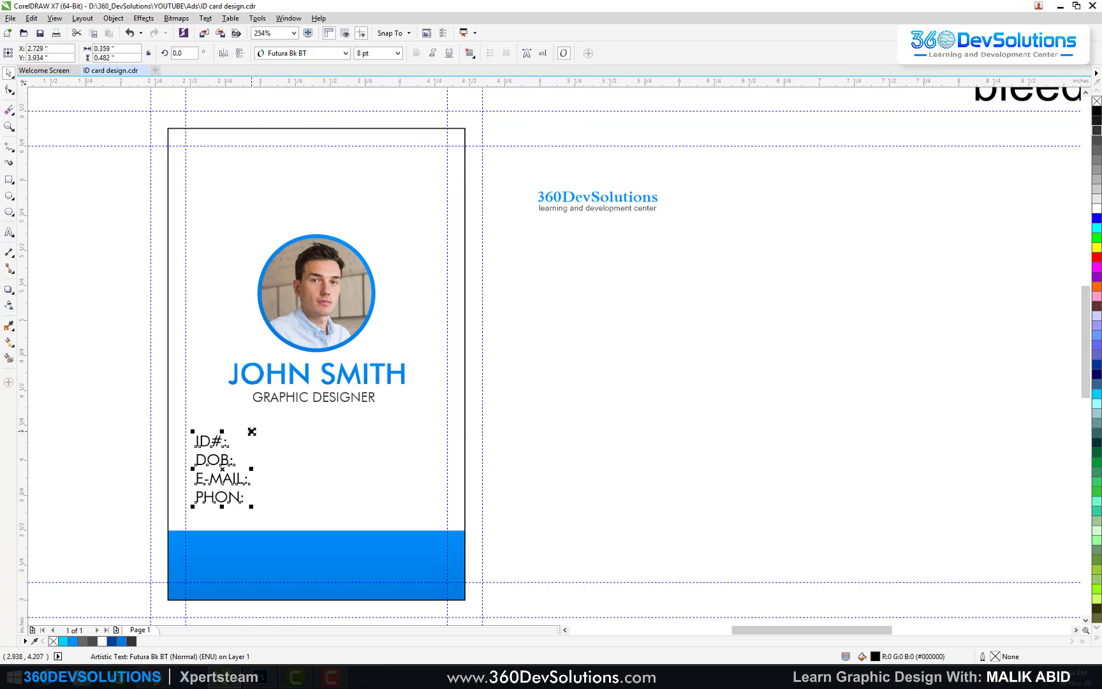
pyautogui.moveTo(252, 431); pyautogui.dragTo(231, 445)
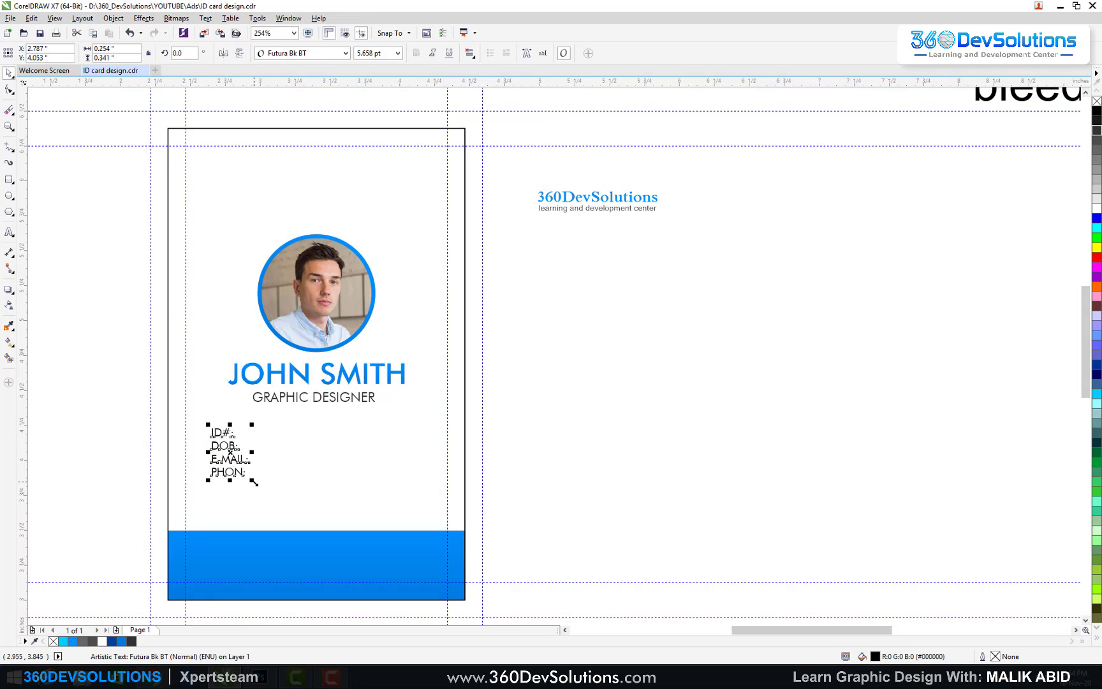
pyautogui.click(8, 90)
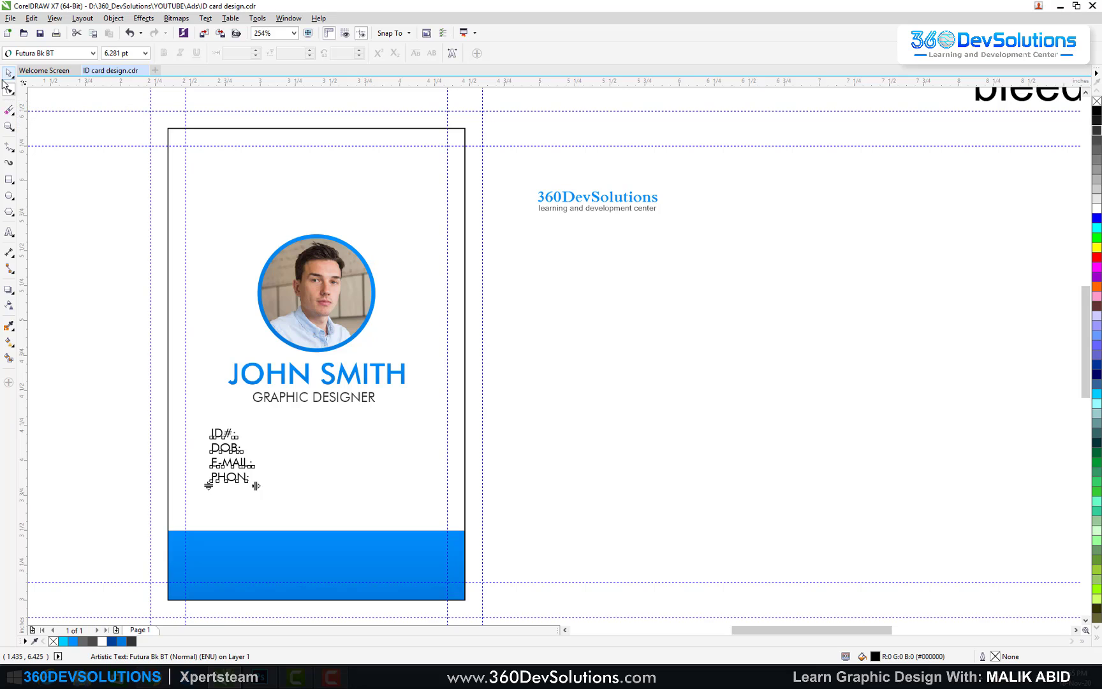
pyautogui.moveTo(210, 485); pyautogui.dragTo(207, 489)
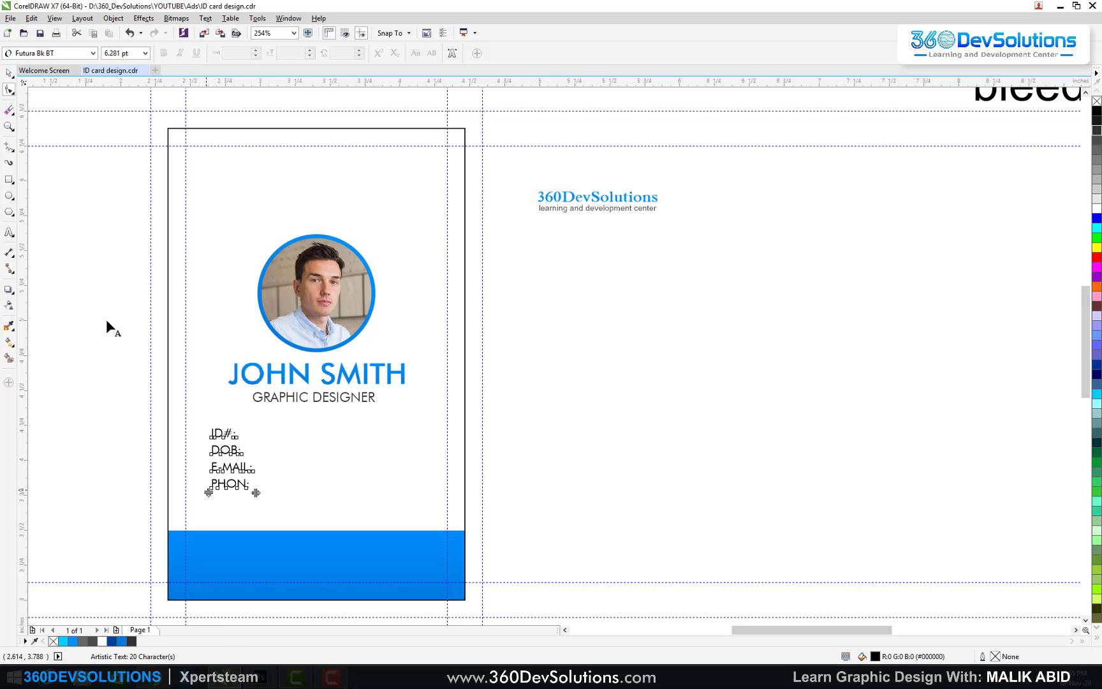
pyautogui.click(14, 76)
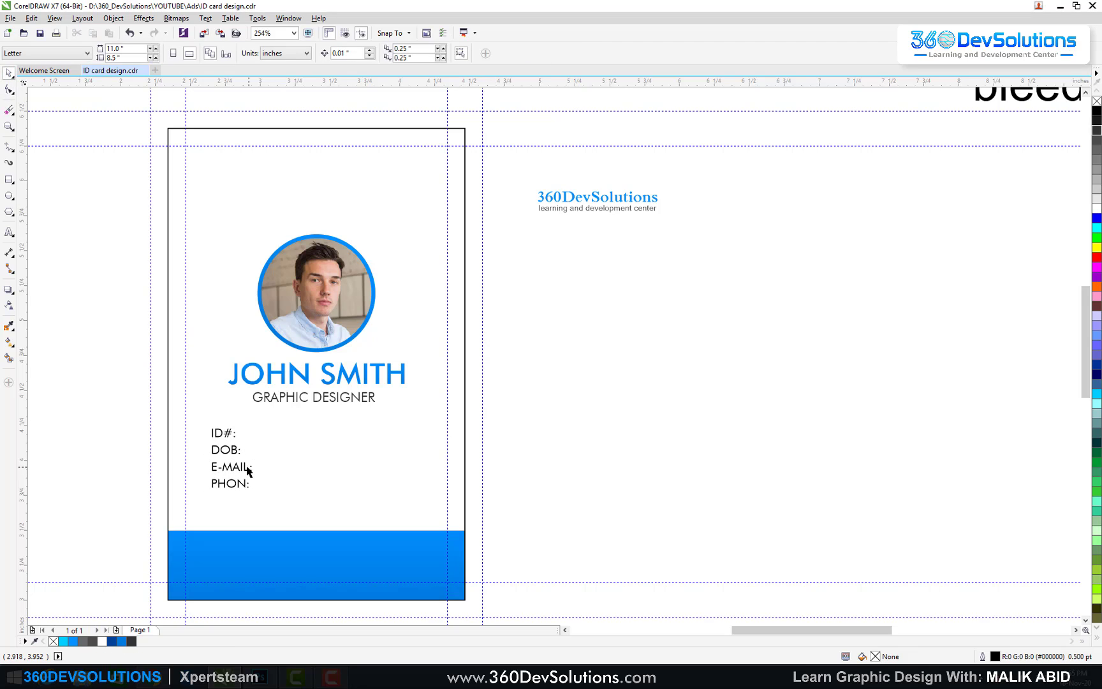
# Step: Right-align the label lines
pyautogui.click(245, 468)
pyautogui.click(470, 53)
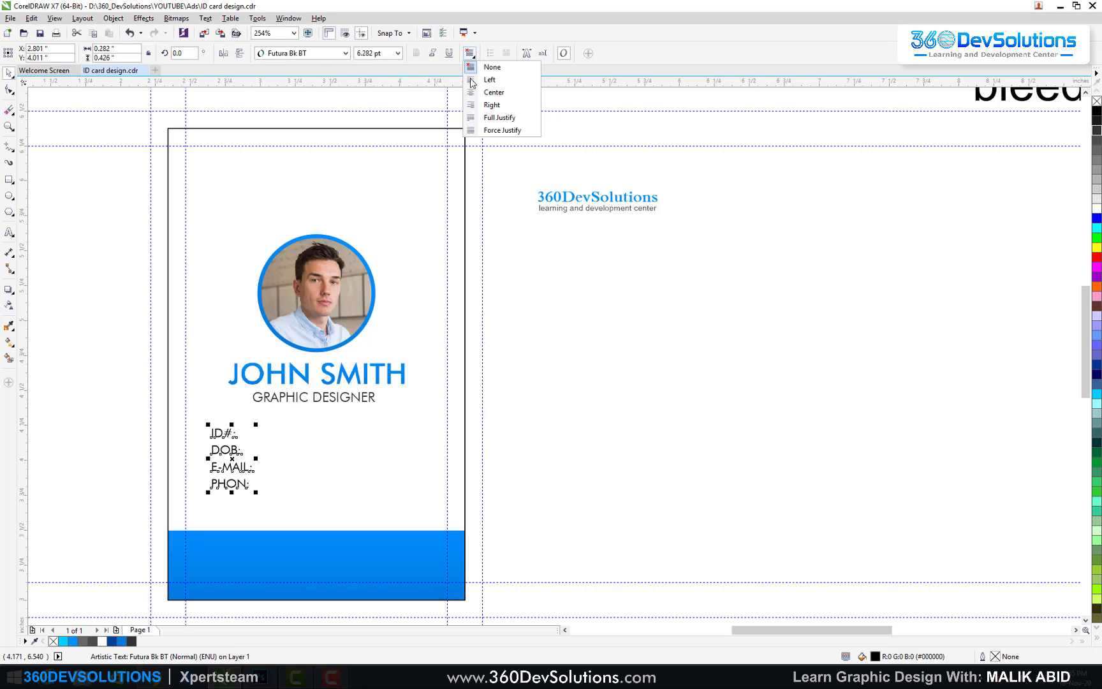
pyautogui.click(480, 138)
pyautogui.click(567, 284)
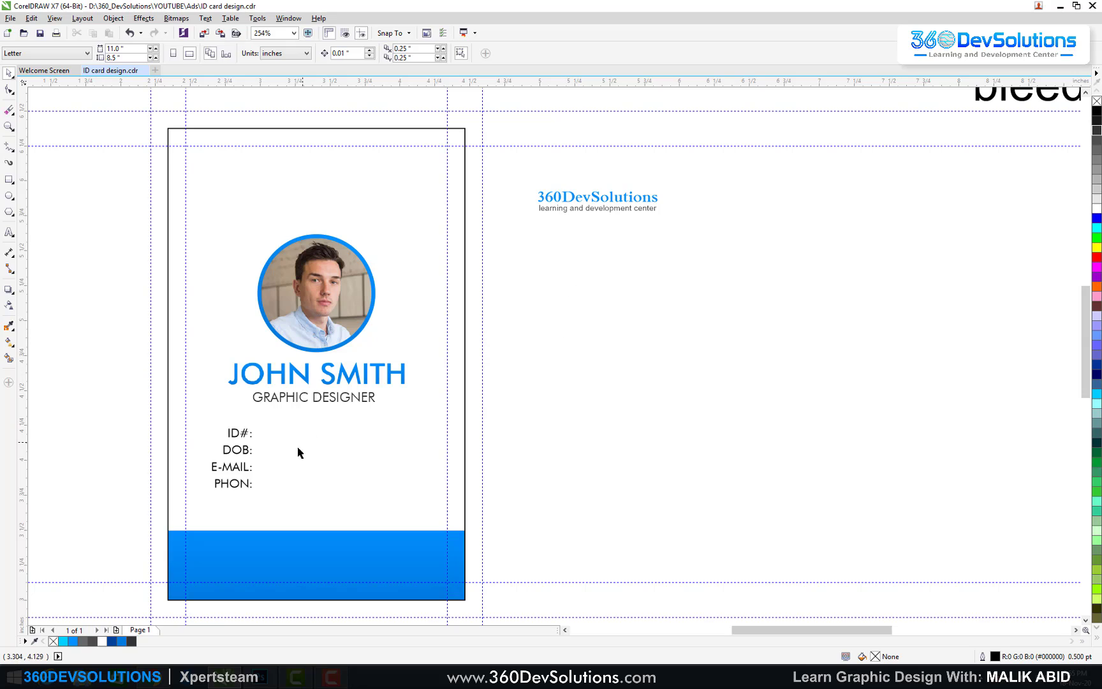
pyautogui.click(247, 455)
pyautogui.click(357, 473)
# Step: Duplicate the label block and replace its text with a ten-digit ID number
pyautogui.moveTo(247, 451); pyautogui.dragTo(308, 449)
pyautogui.press('F8')
pyautogui.click(308, 448)
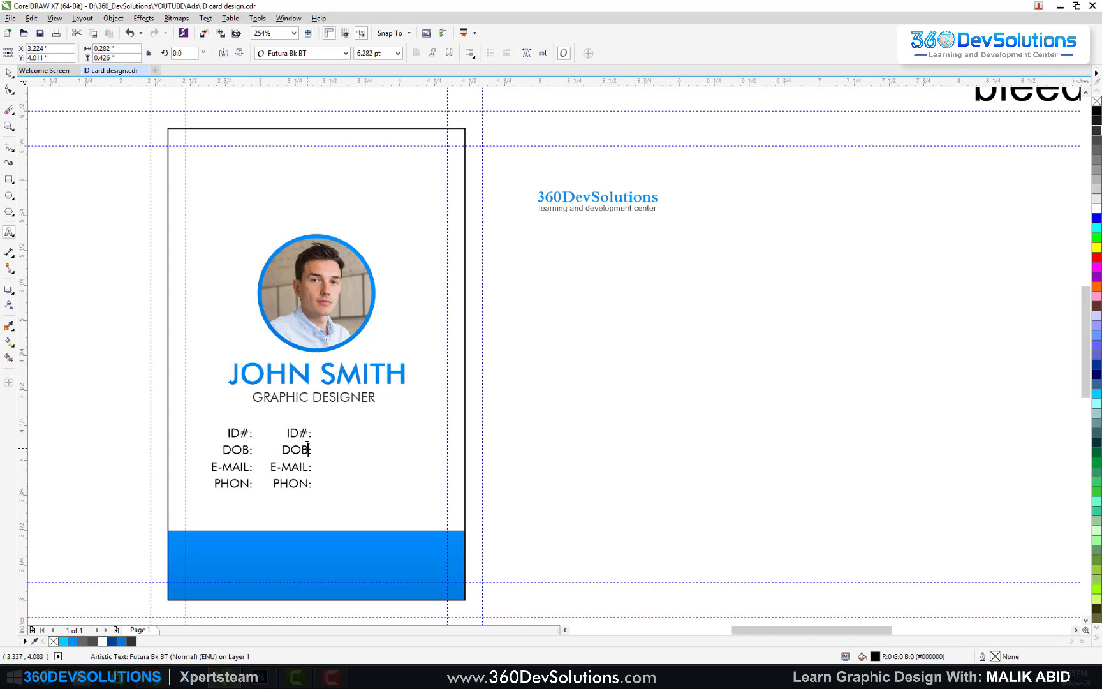
pyautogui.click(308, 449)
pyautogui.hotkey('ctrl', 'a')
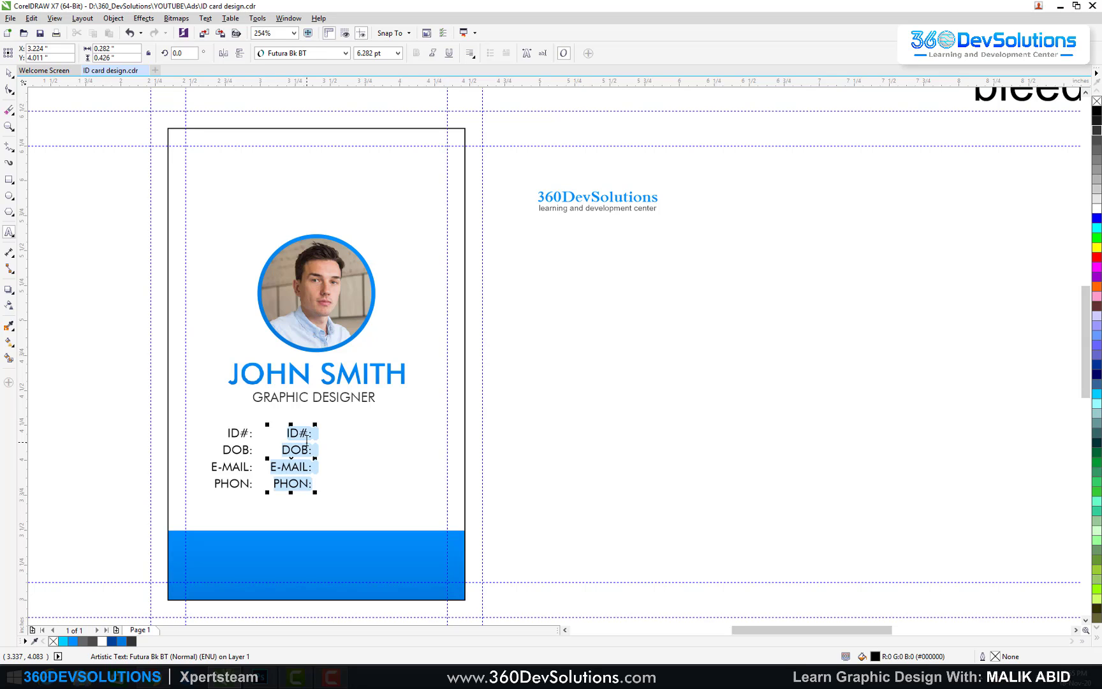
pyautogui.press('Delete')
pyautogui.write('0')
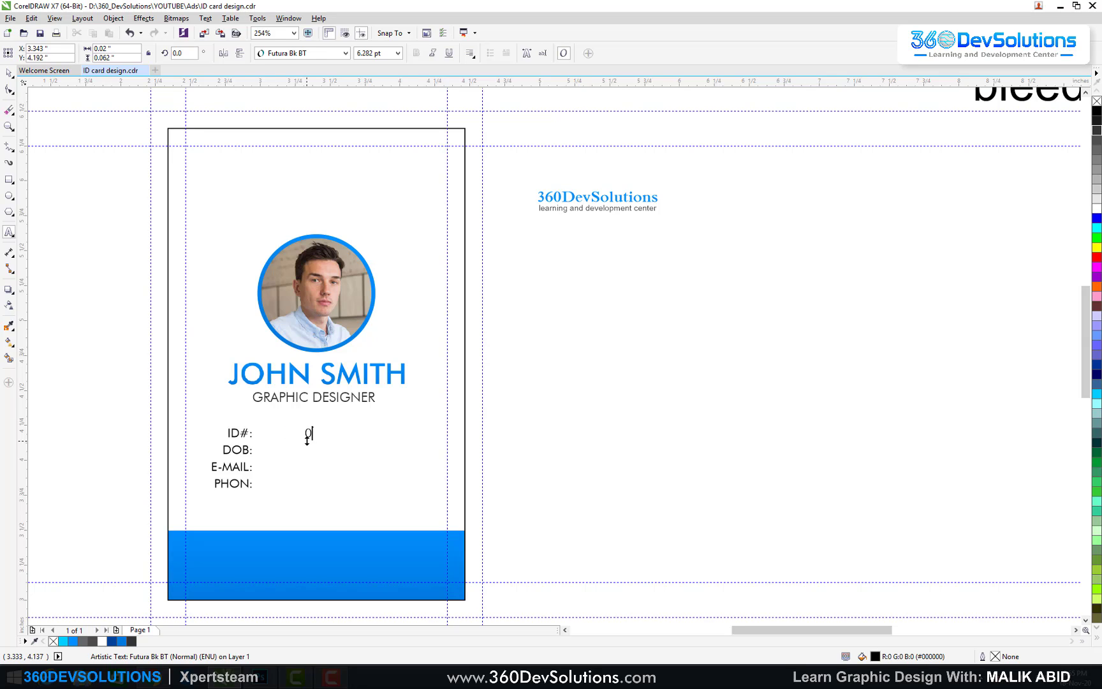
pyautogui.write('351262232')
pyautogui.hotkey('ctrl', 'space')
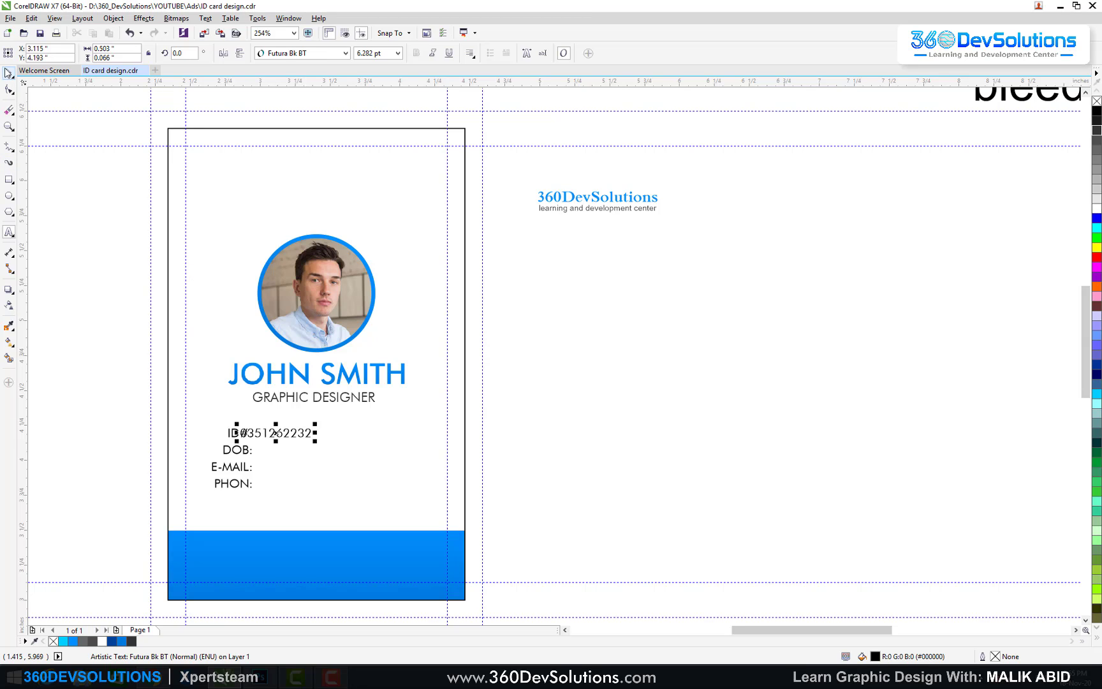
# Step: Move the ID number beside ID#:, retype it, and left-align it
pyautogui.moveTo(304, 433); pyautogui.dragTo(326, 432)
pyautogui.doubleClick(326, 432)
pyautogui.doubleClick(326, 431)
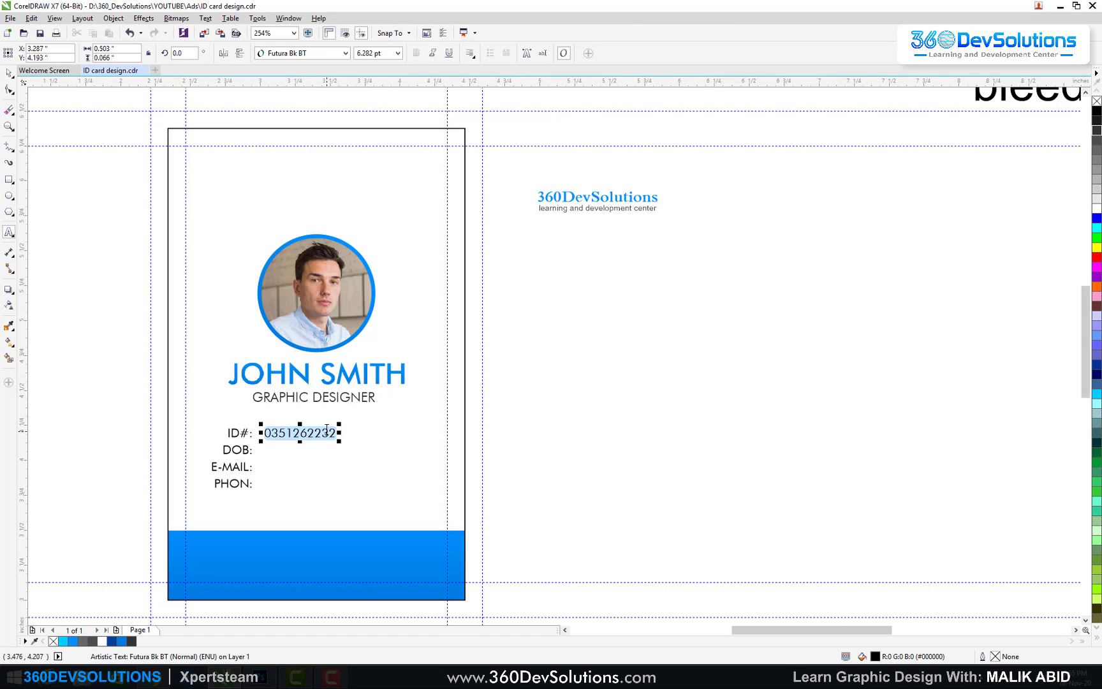
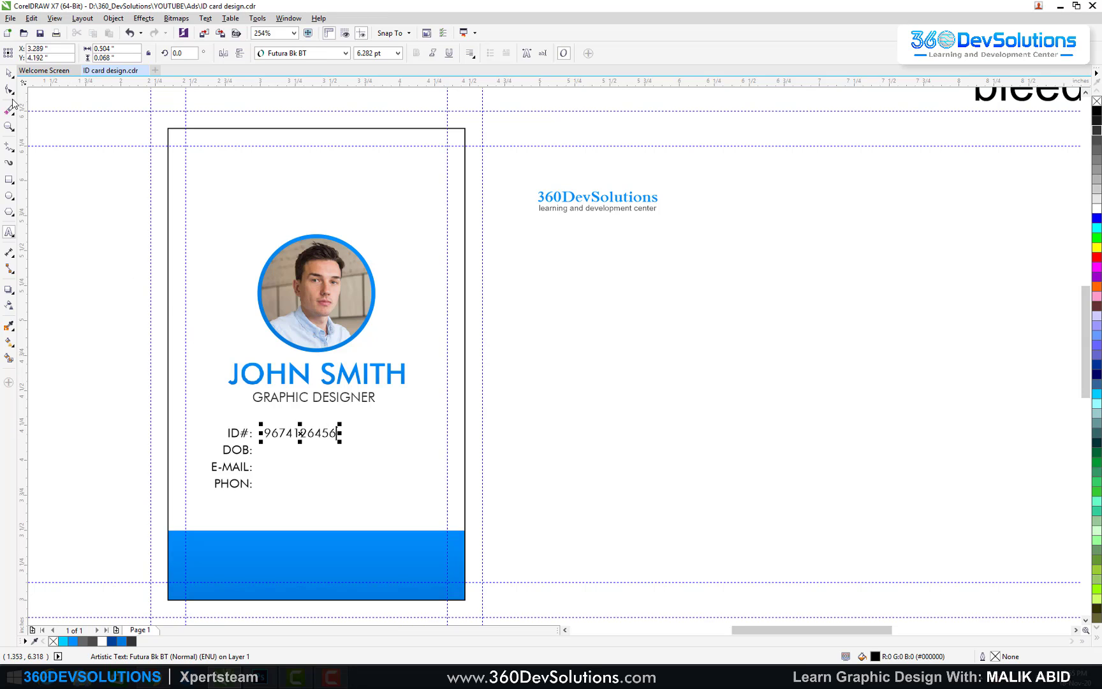
pyautogui.click(9, 72)
pyautogui.click(470, 53)
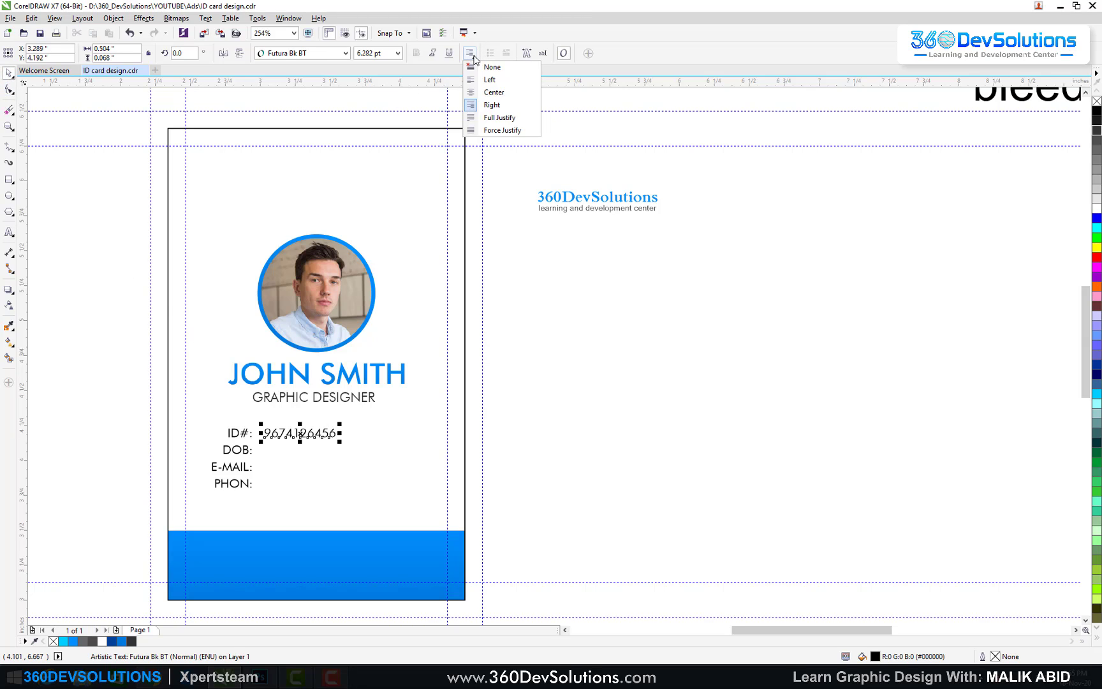
pyautogui.click(488, 79)
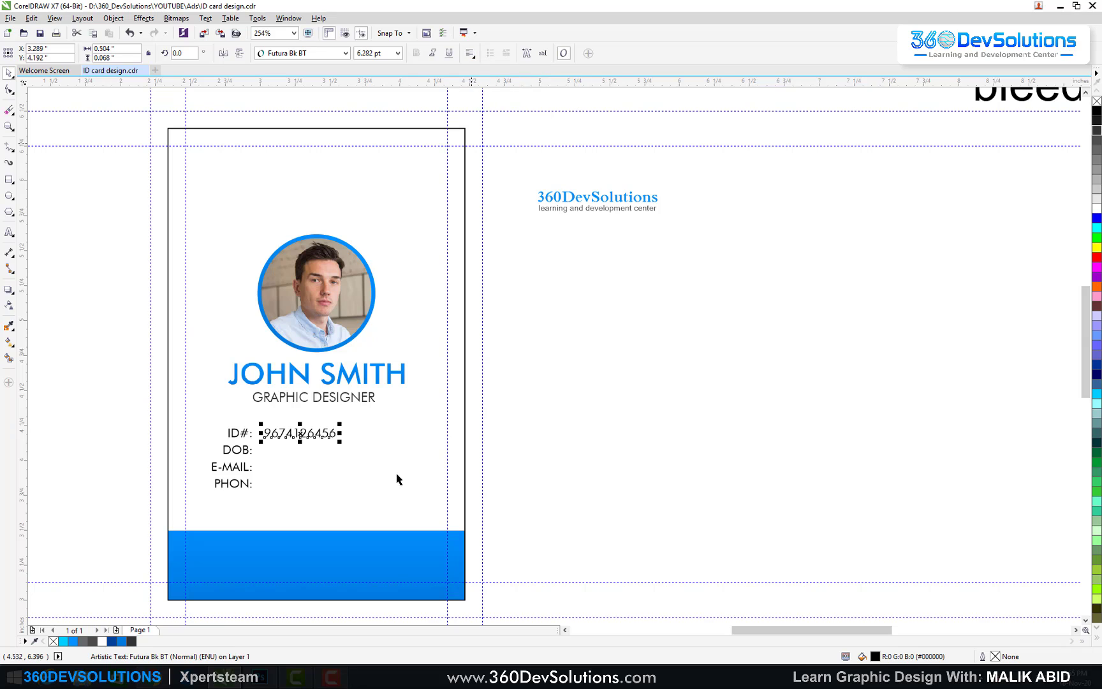
pyautogui.moveTo(292, 434); pyautogui.dragTo(297, 435)
pyautogui.doubleClick(296, 434)
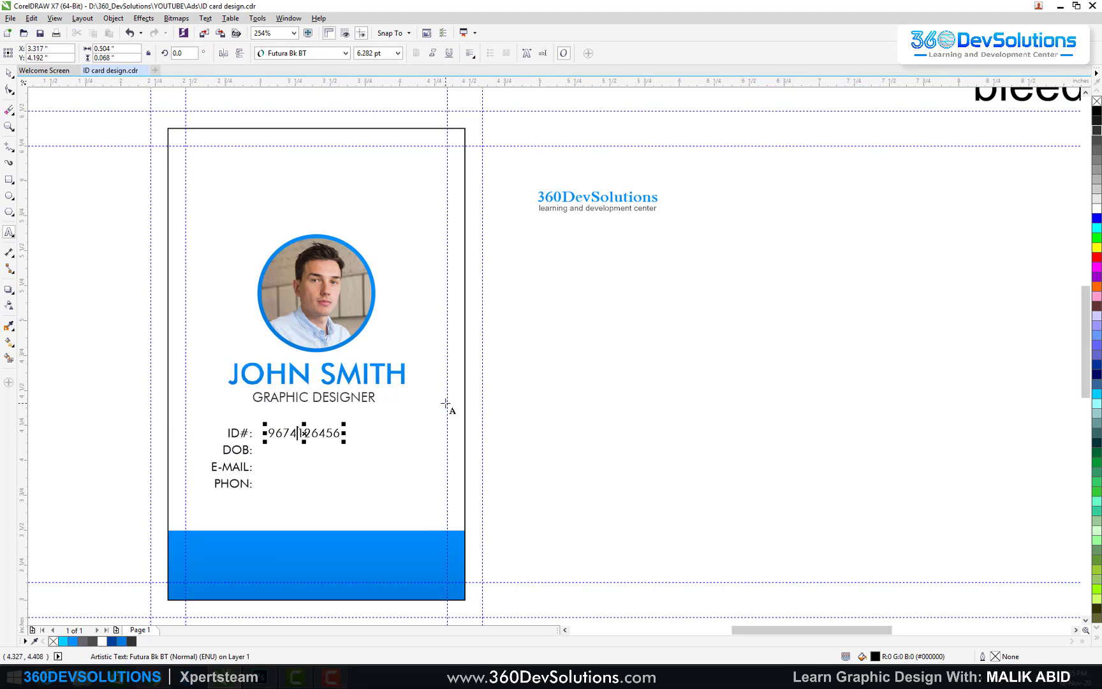
# Step: Add the birth date 12/02/1999 on a new line of the values block
pyautogui.press('Return')
pyautogui.write('12/02/')
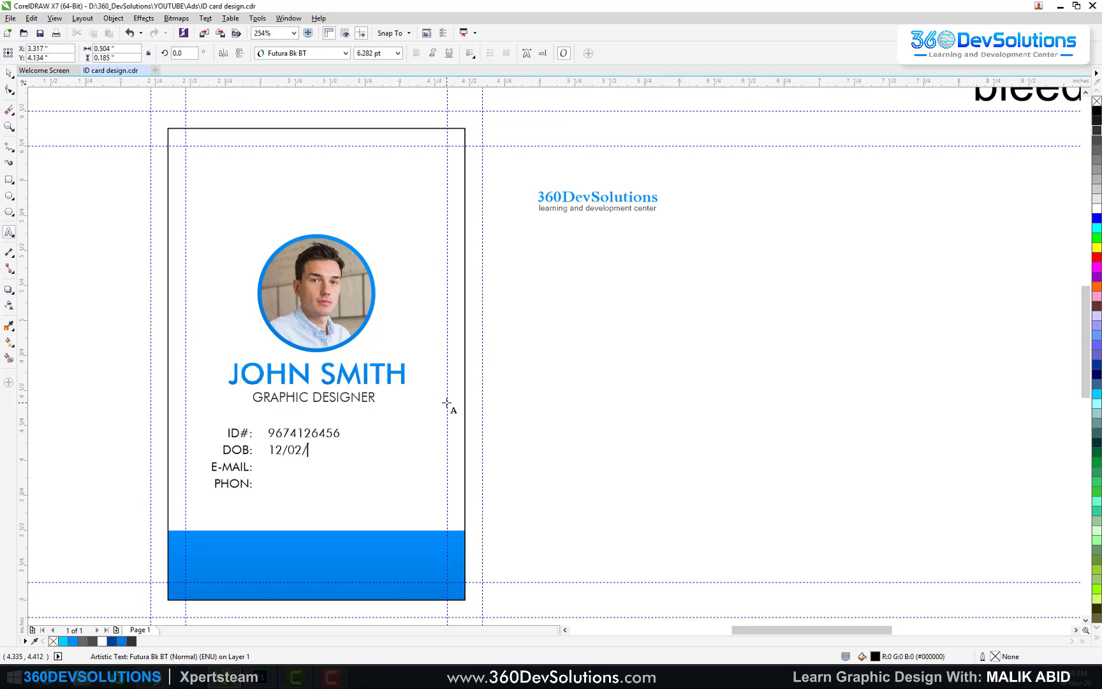
pyautogui.write('1999')
# Step: Enter a sample e-mail address on the e-mail line
pyautogui.press('BackSpace')
pyautogui.write('info')
pyautogui.write('@d')
pyautogui.press('BackSpace')
pyautogui.write('domain.com')
# Step: Add the sample phone number on a new line beside PHON:
pyautogui.press('Return')
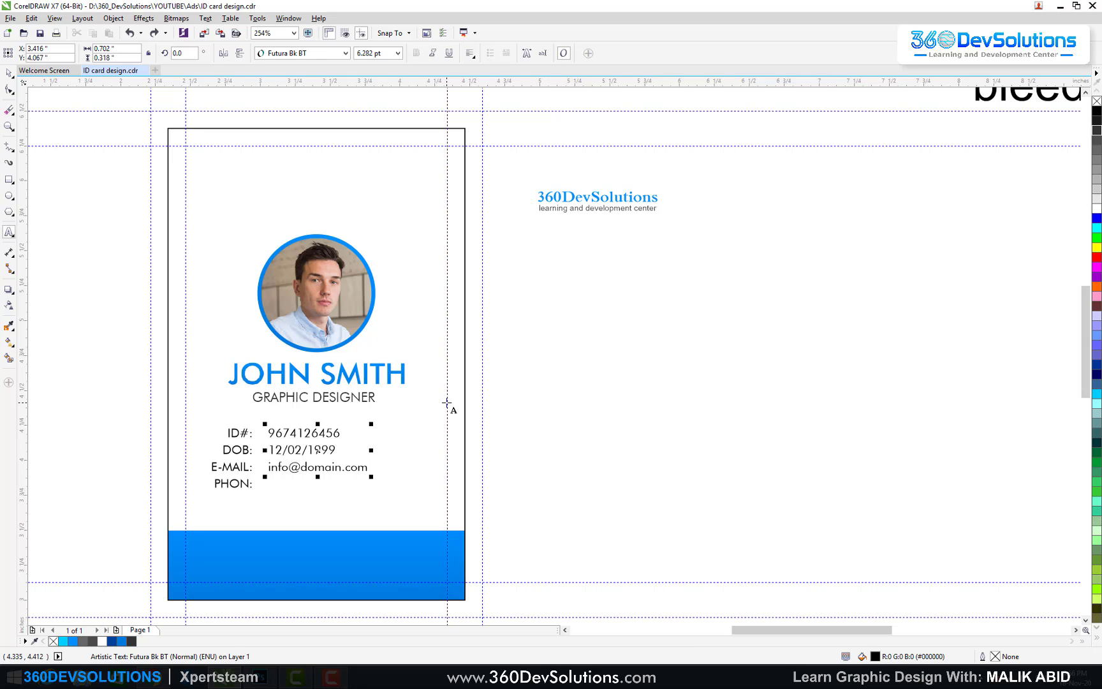
pyautogui.write('+92 300')
pyautogui.press('Escape')
pyautogui.write('0000')
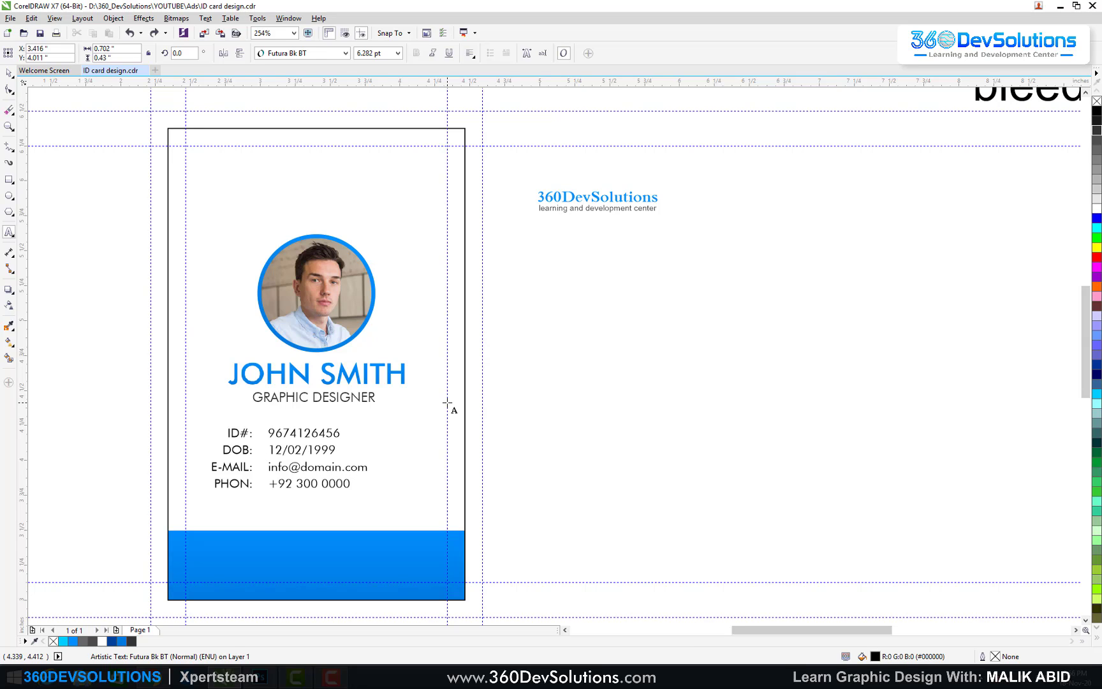
pyautogui.write(' 123')
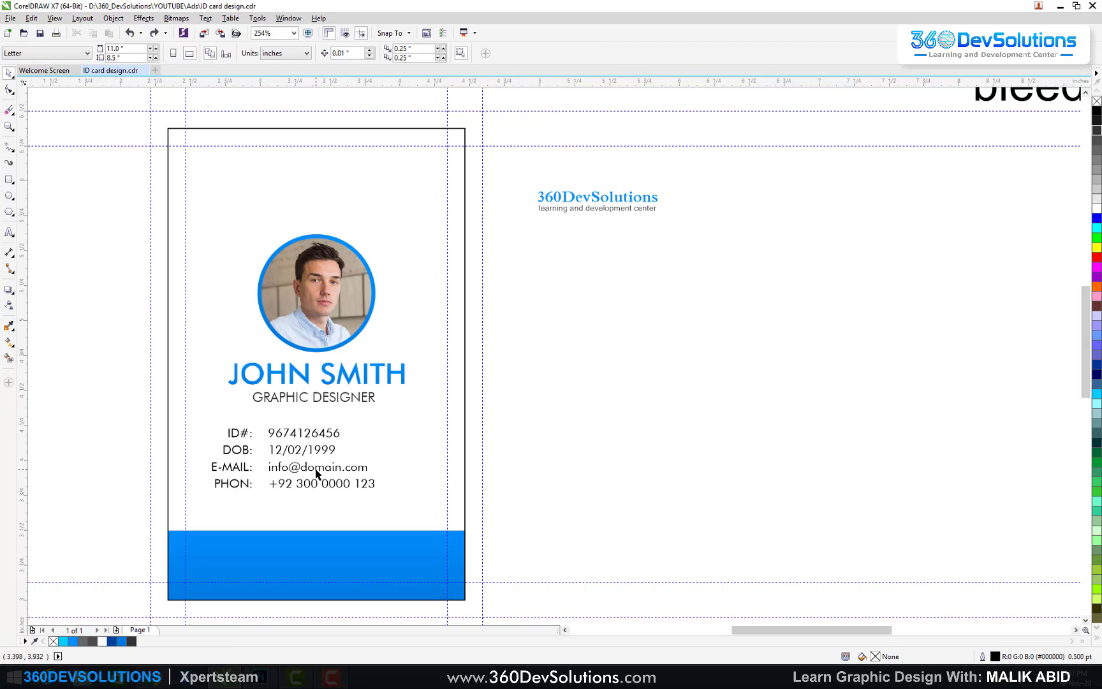
# Step: Change the detail values to UPPERCASE with Text > Change Case
pyautogui.click(315, 470)
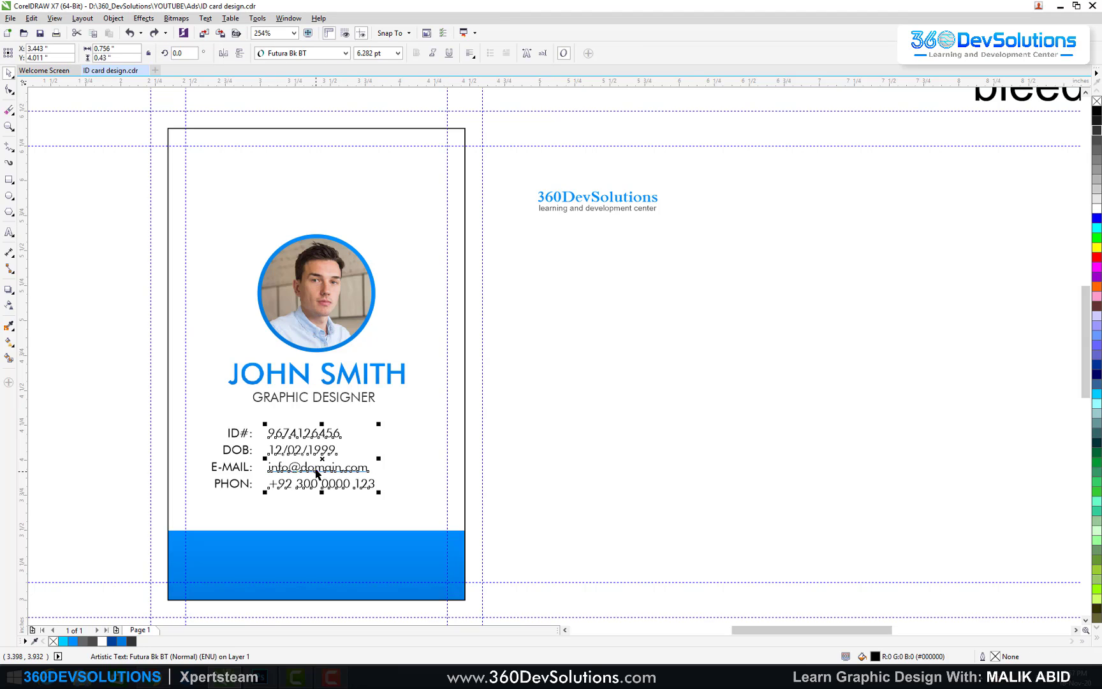
pyautogui.click(206, 18)
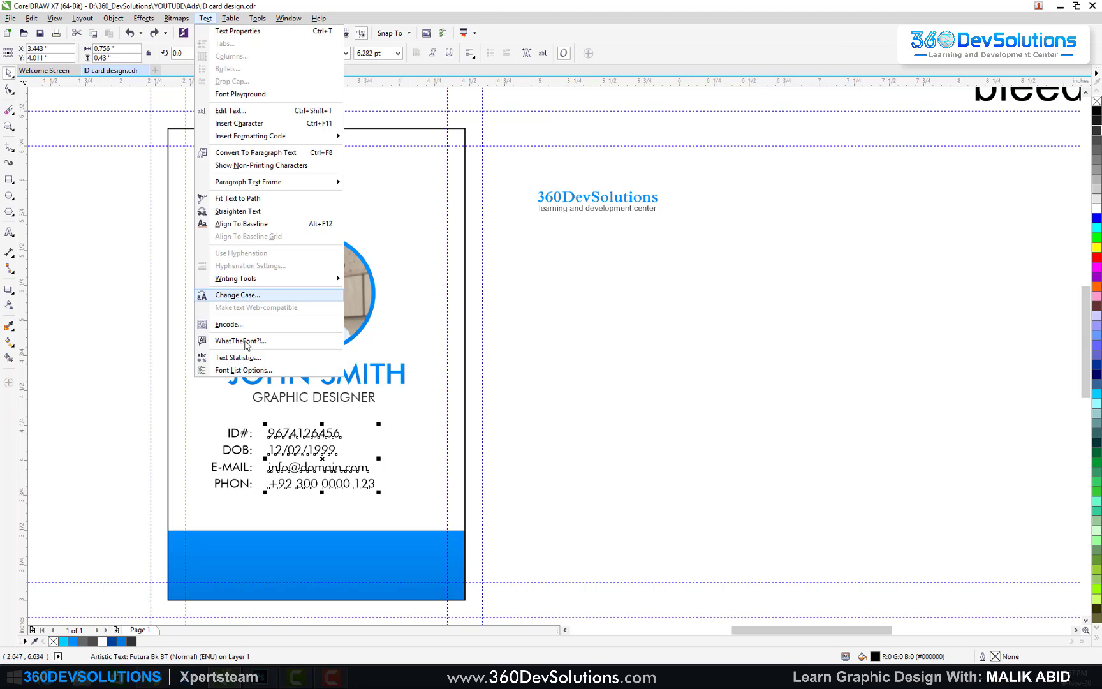
pyautogui.click(233, 294)
pyautogui.click(492, 327)
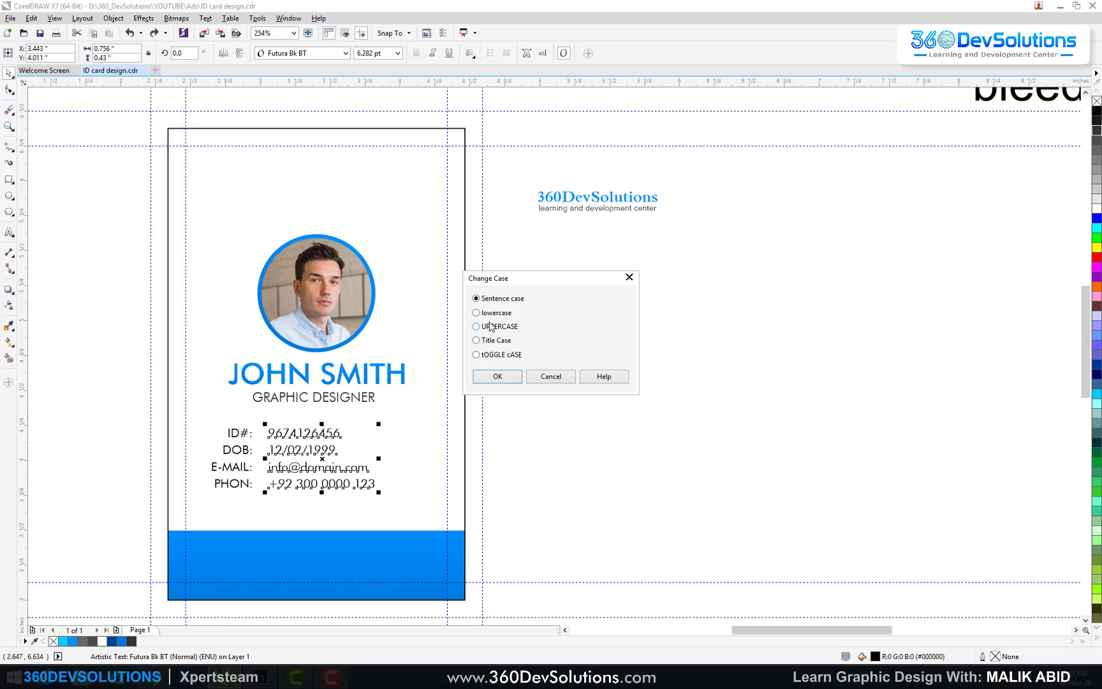
pyautogui.click(501, 376)
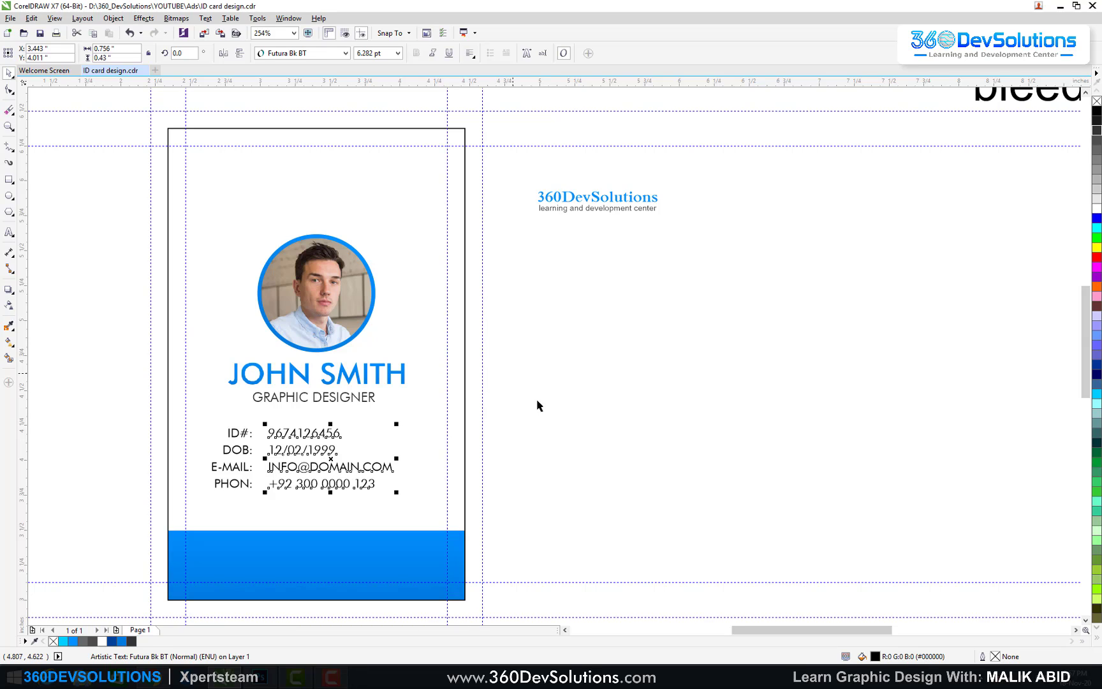
pyautogui.click(211, 513)
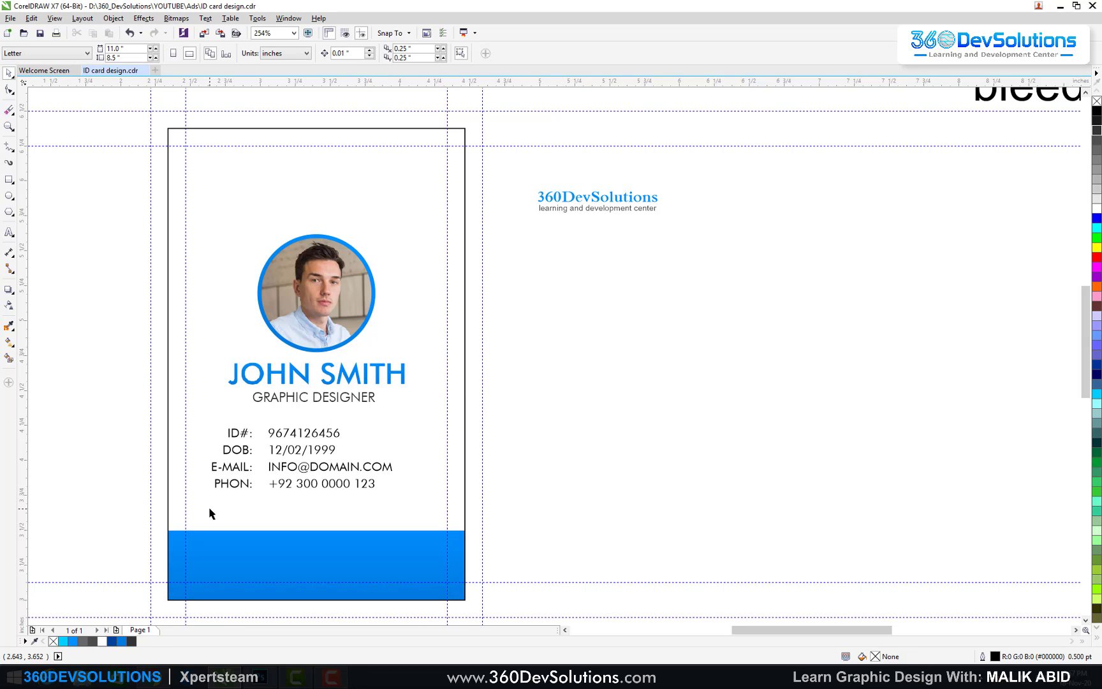
# Step: Colour the detail values' fill and outline 80% black
pyautogui.click(301, 469)
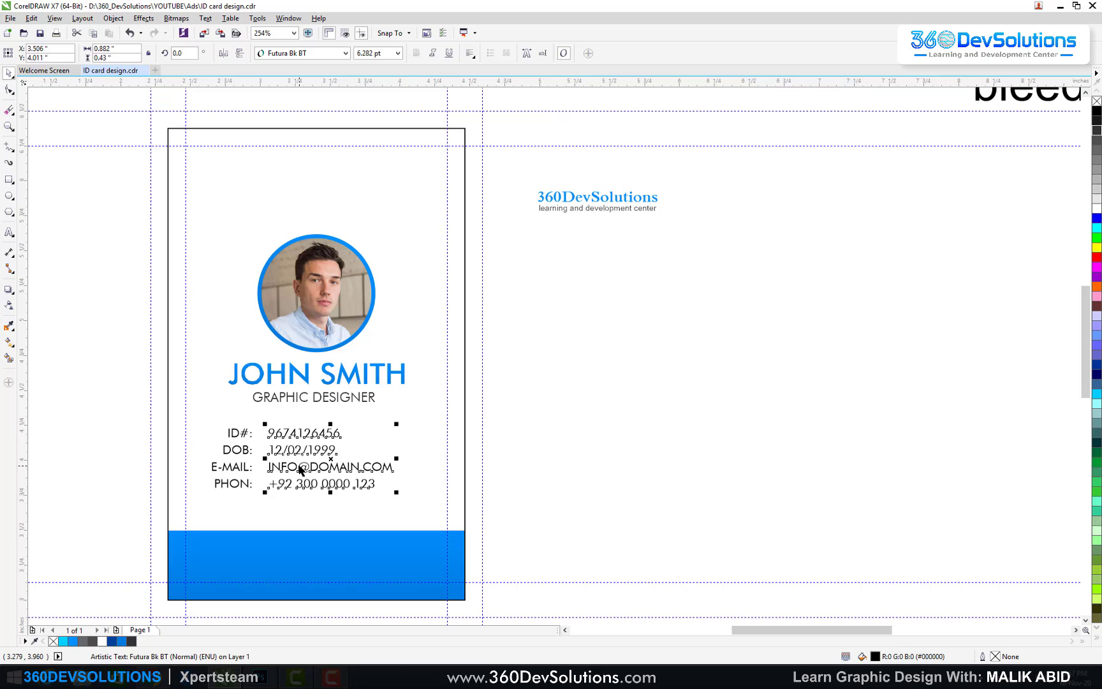
pyautogui.click(132, 641)
pyautogui.rightClick(131, 641)
pyautogui.click(113, 457)
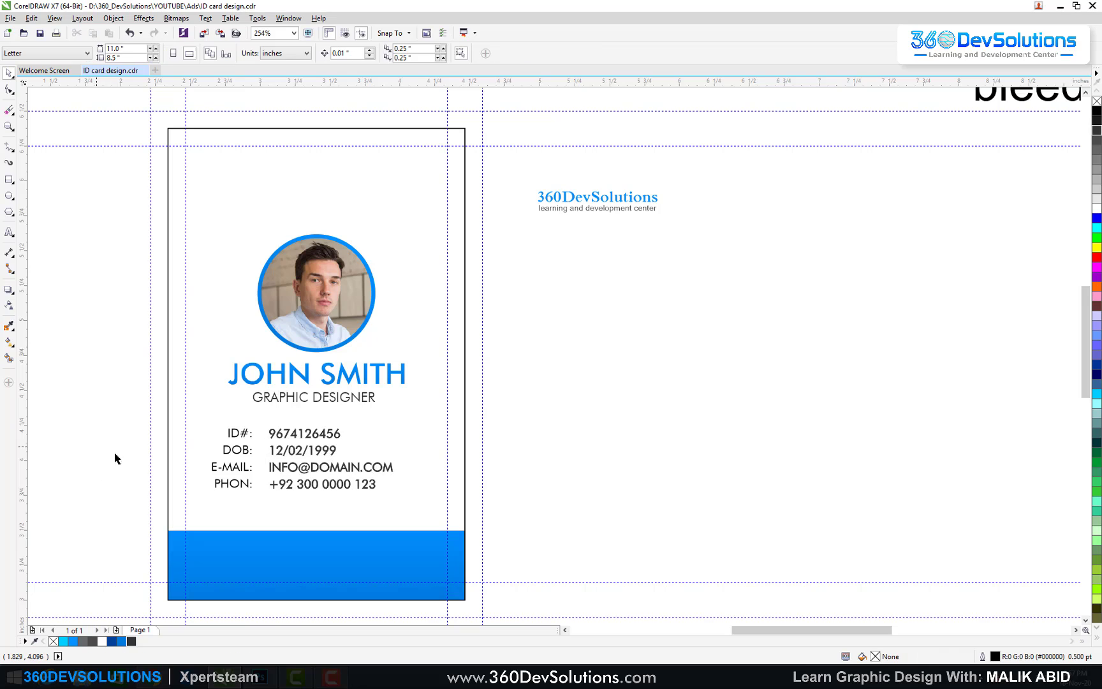
# Step: Center the label and value blocks on the card frame, nudge them up, then switch to the browser
pyautogui.moveTo(540, 413); pyautogui.dragTo(170, 533)
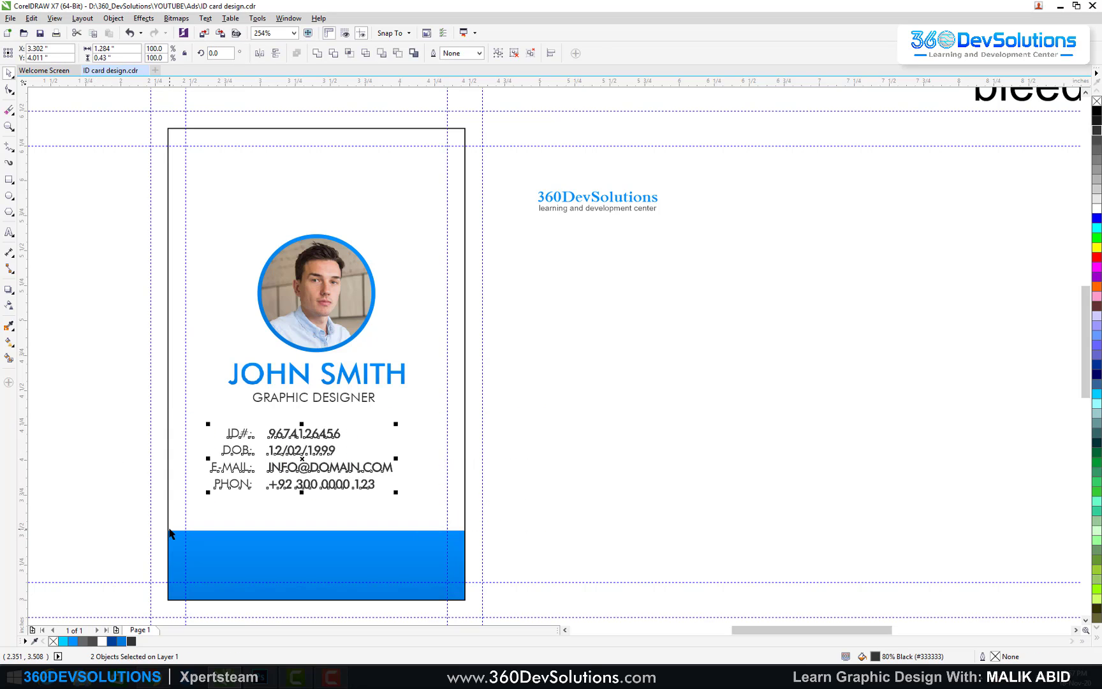
pyautogui.click(417, 416)
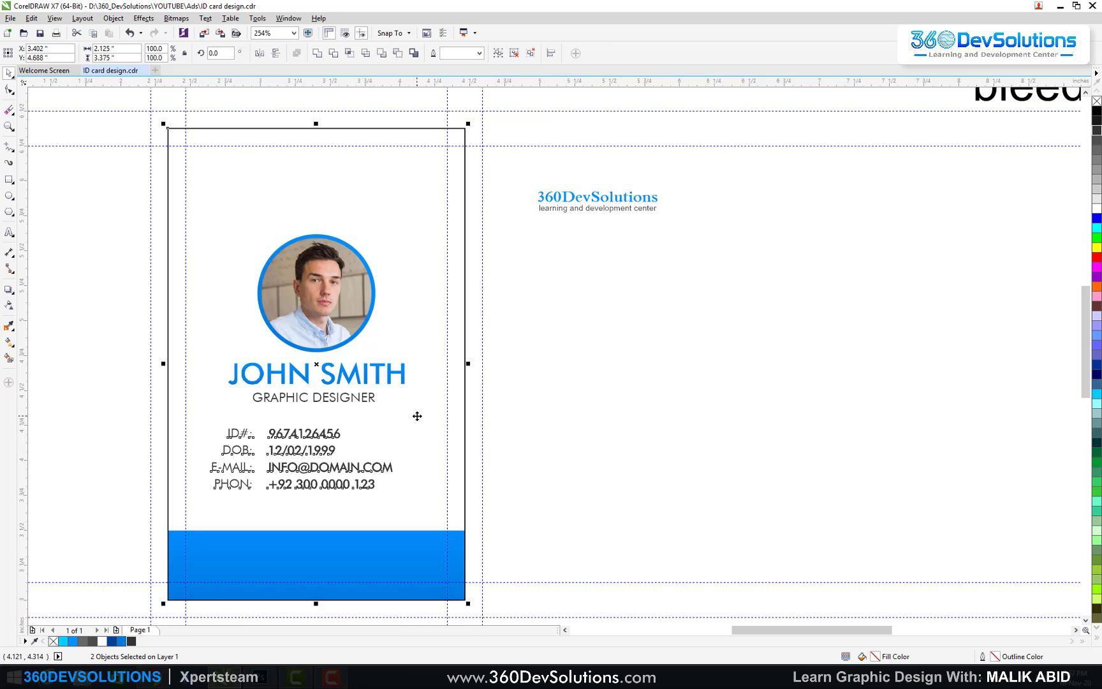
pyautogui.click(529, 415)
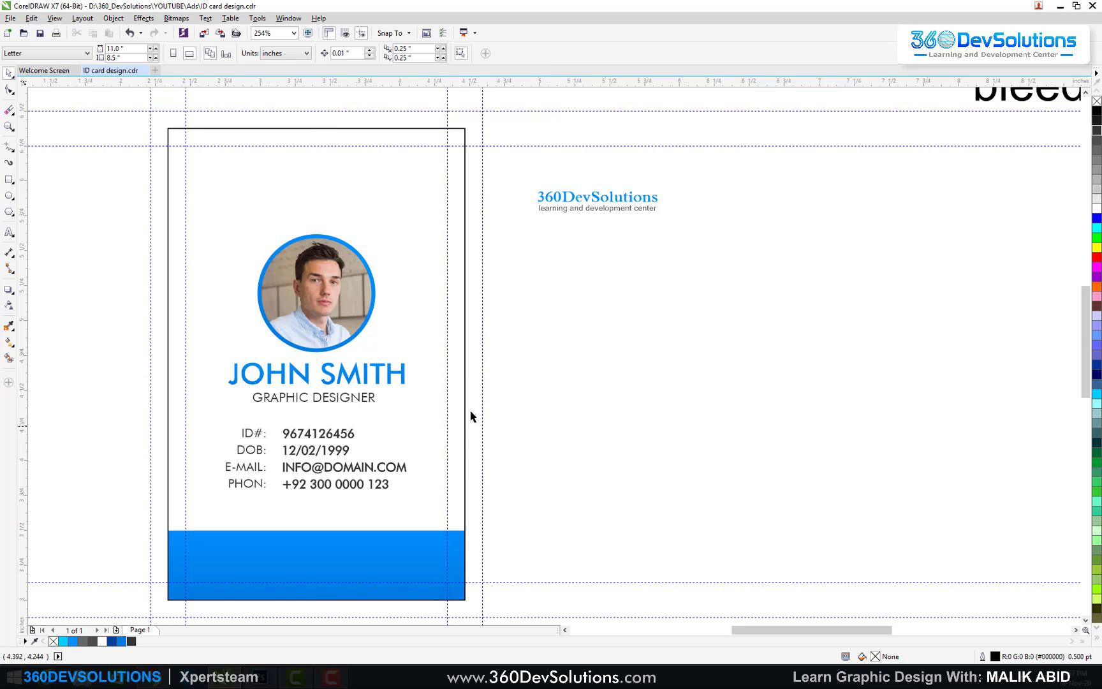
pyautogui.click(397, 467)
pyautogui.press('Up')
pyautogui.click(499, 442)
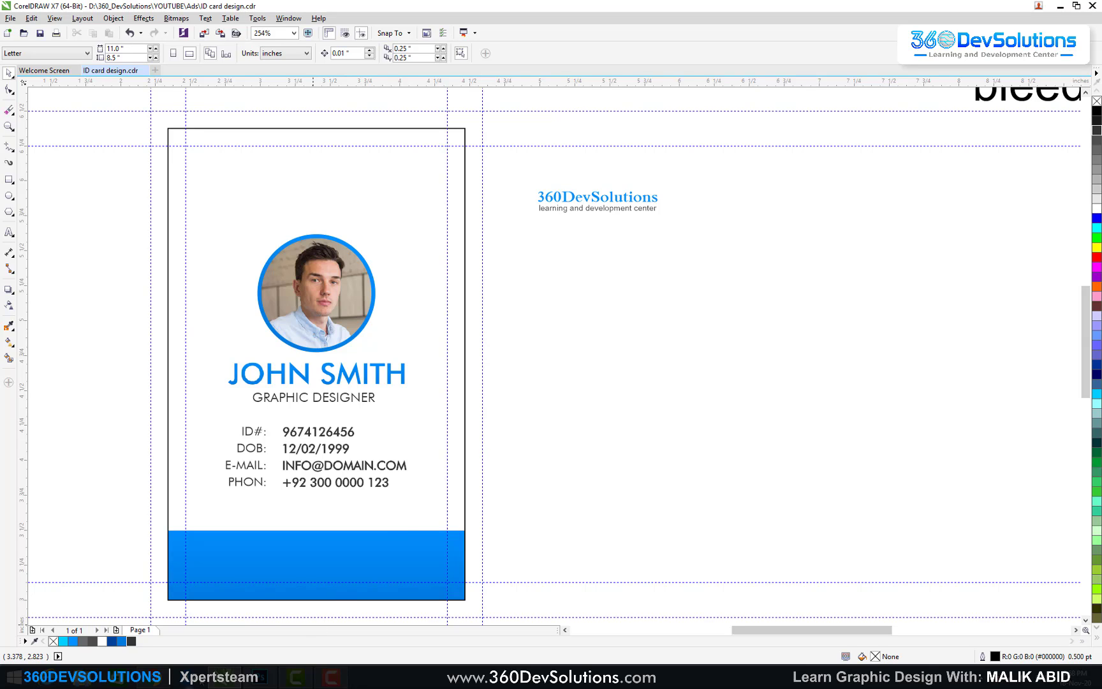
pyautogui.click(153, 681)
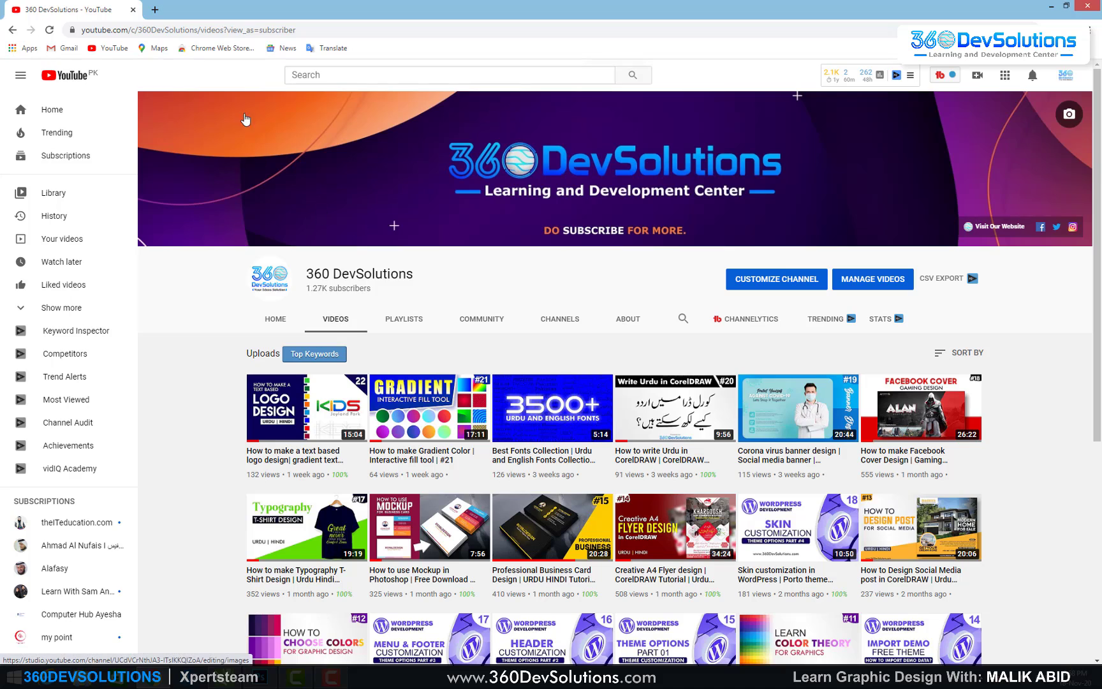
# Step: Search Google Images for 'Qr code png', save qr_code_PNG24.png, and drop it onto the CorelDRAW canvas
pyautogui.click(155, 10)
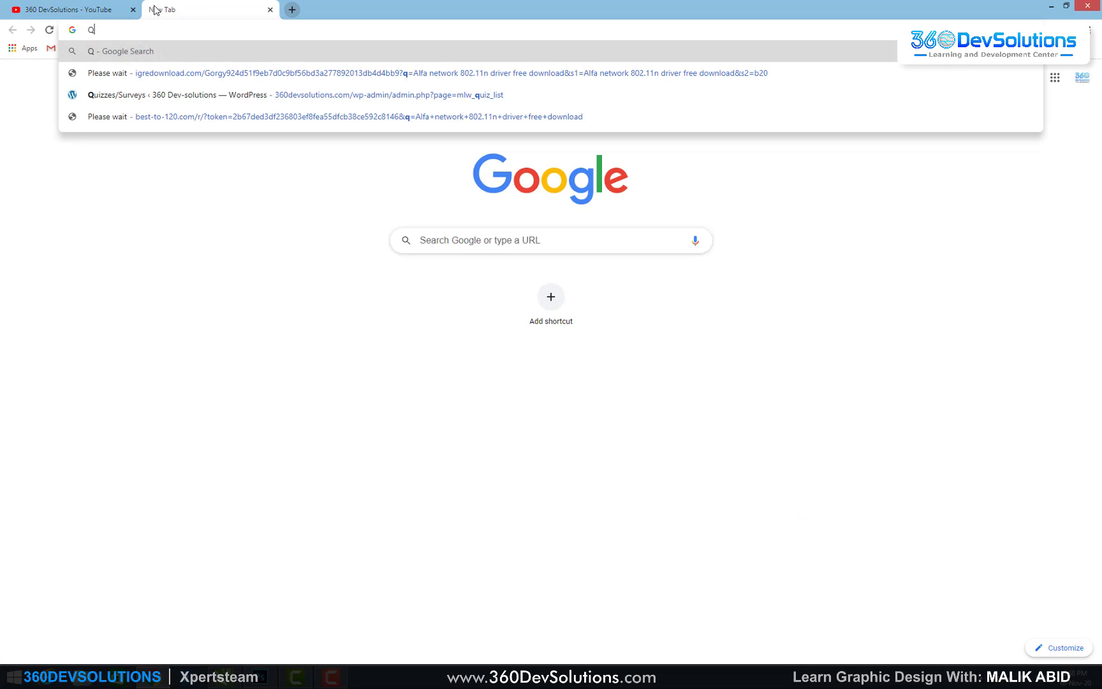
pyautogui.write('Qr code png')
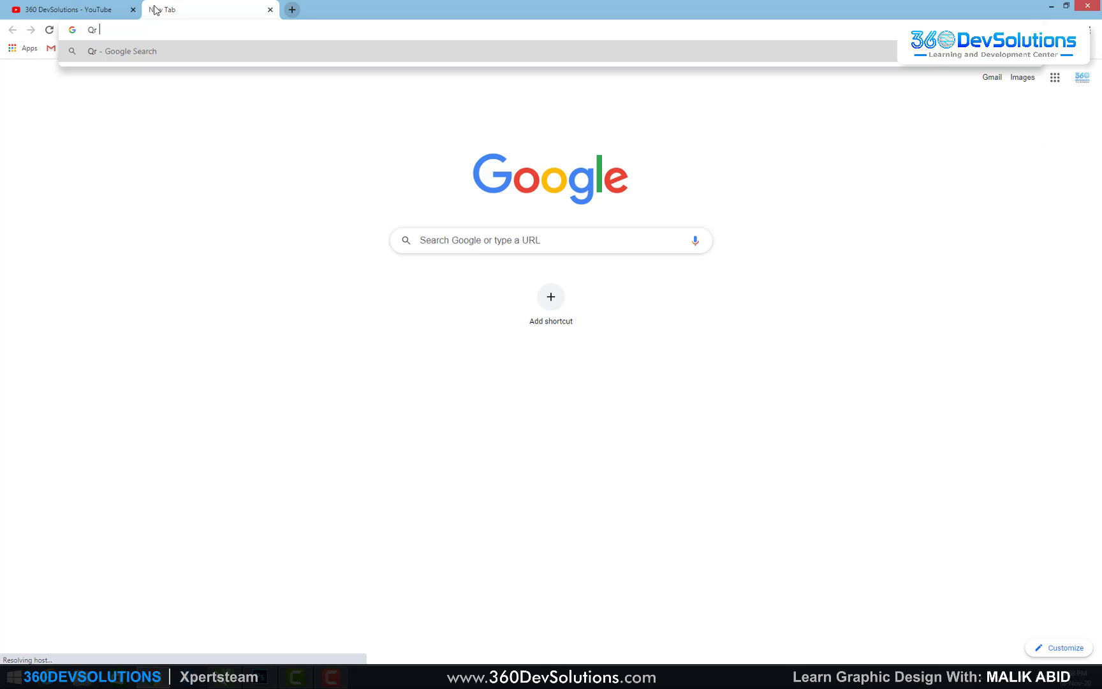
pyautogui.press('Return')
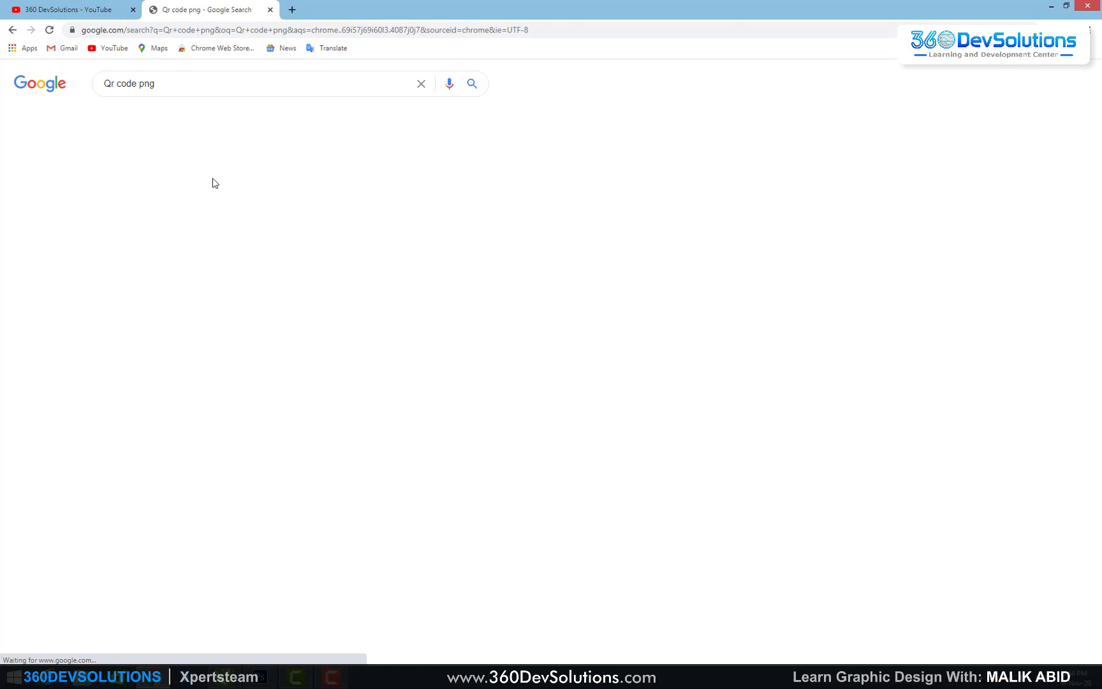
pyautogui.click(152, 112)
pyautogui.click(59, 262)
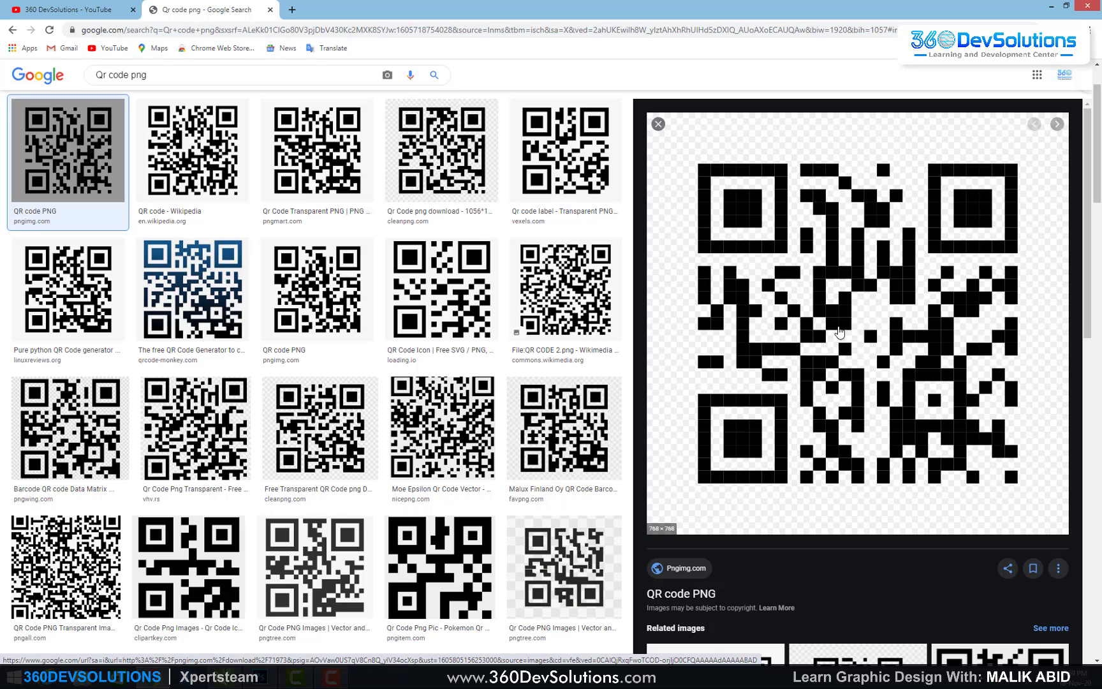
pyautogui.rightClick(837, 325)
pyautogui.click(875, 428)
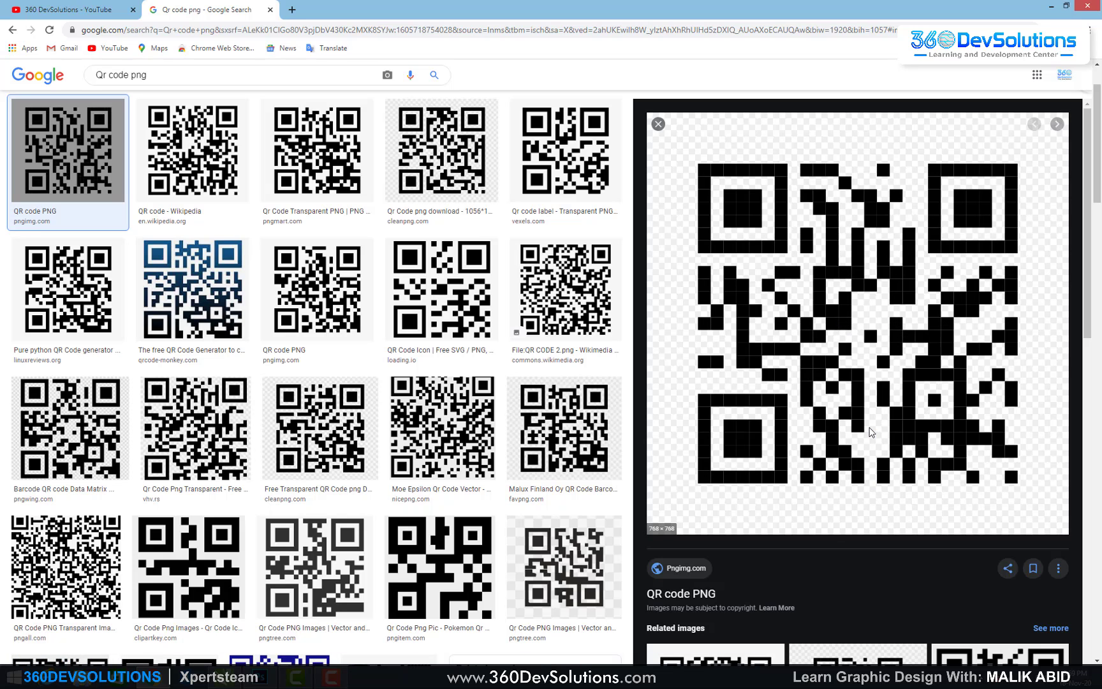
pyautogui.press('Return')
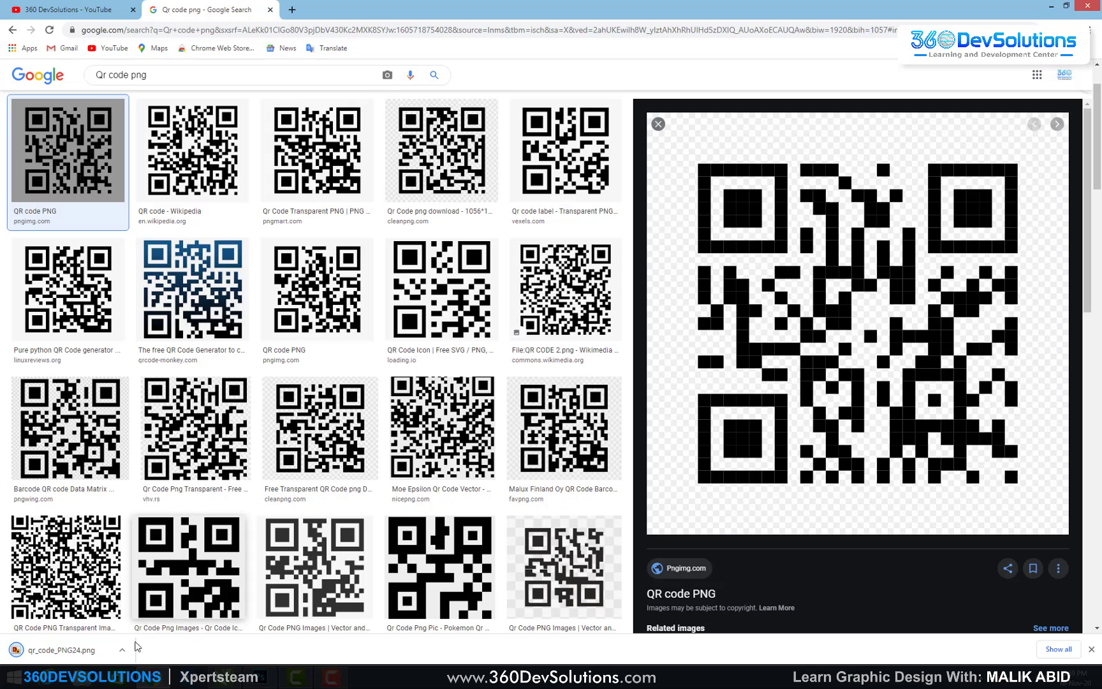
pyautogui.moveTo(16, 650); pyautogui.dragTo(571, 402)
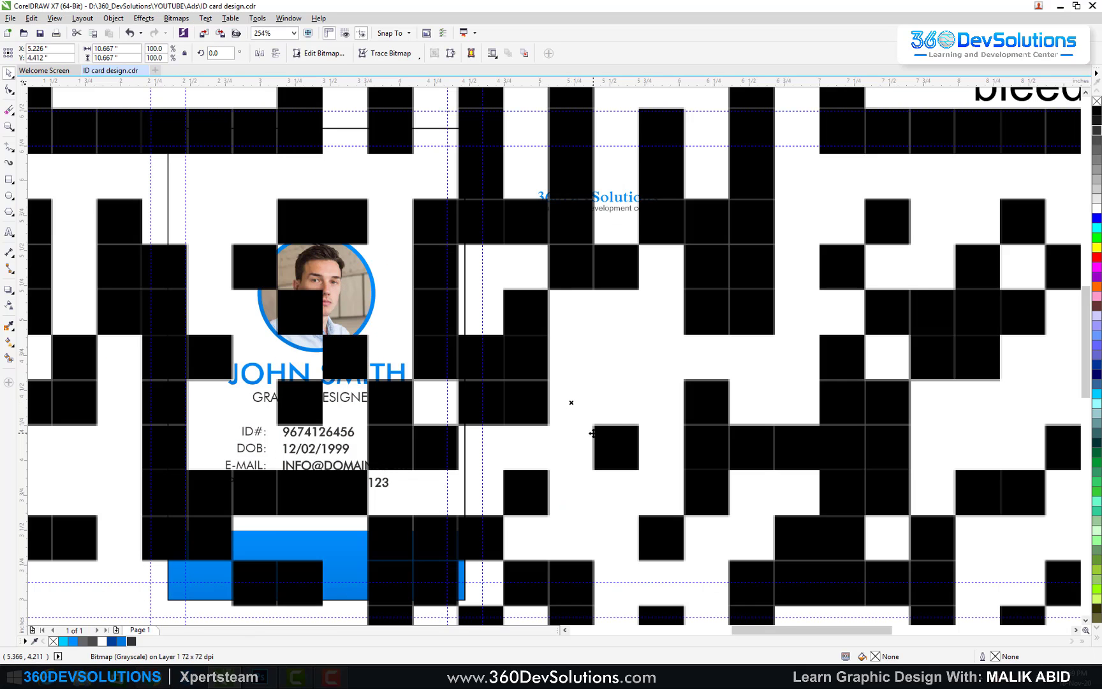
# Step: Scale the QR code to 3% and draw a 0.394" square over the blue band's top edge
pyautogui.click(162, 49)
pyautogui.write('3')
pyautogui.press('Return')
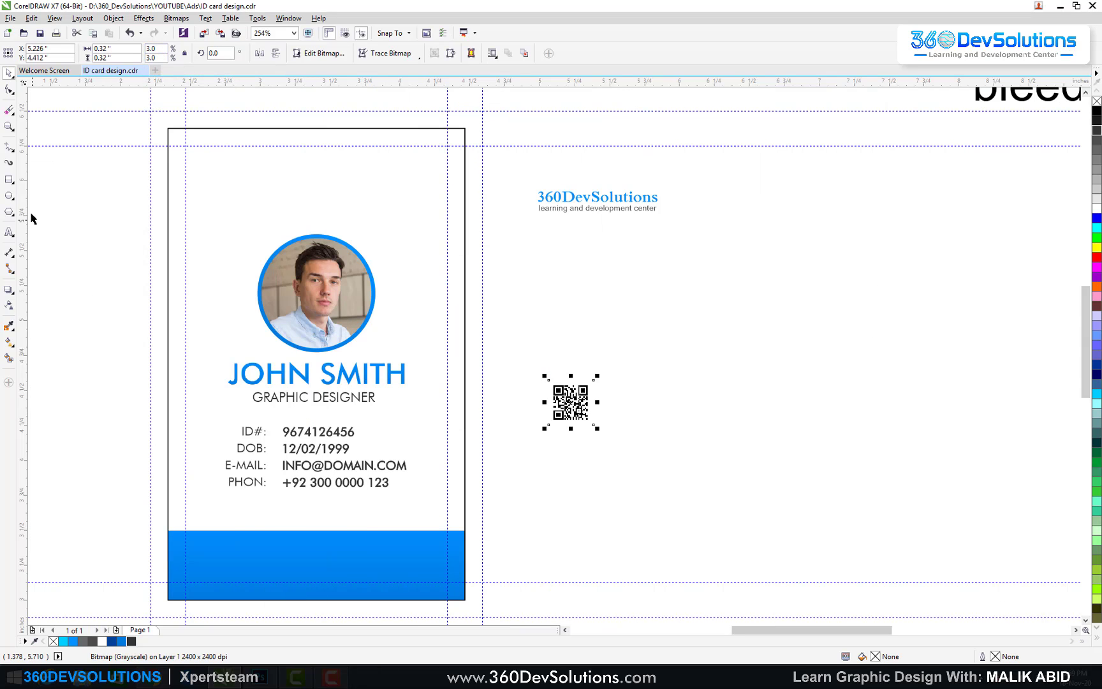
pyautogui.click(9, 179)
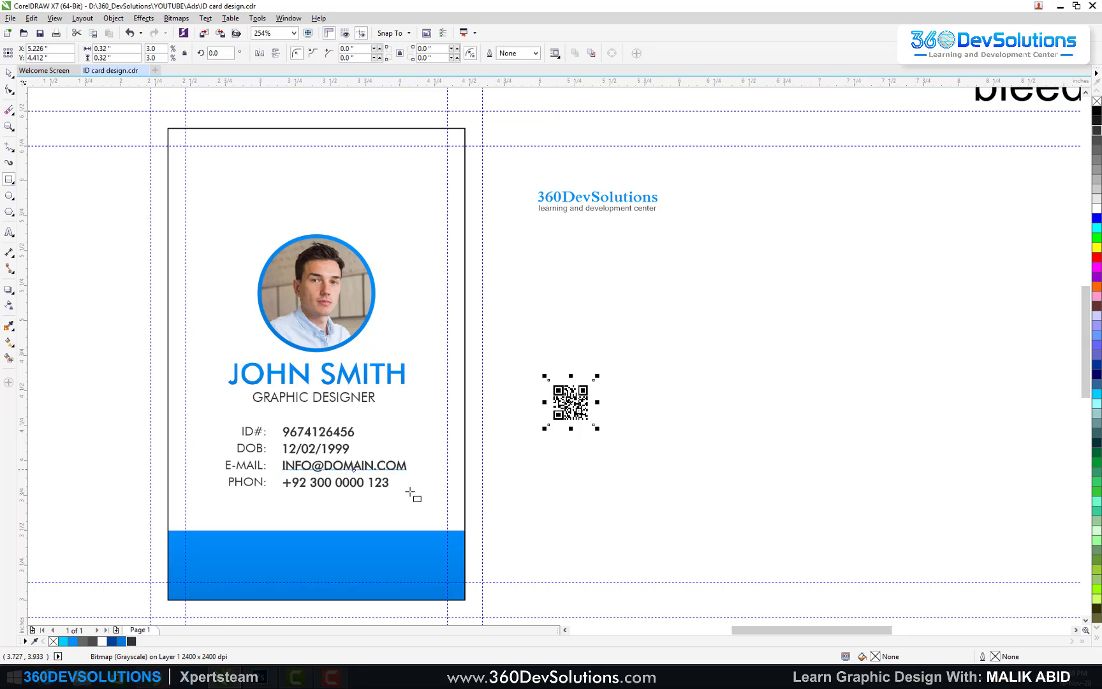
pyautogui.moveTo(316, 532); pyautogui.dragTo(343, 548)
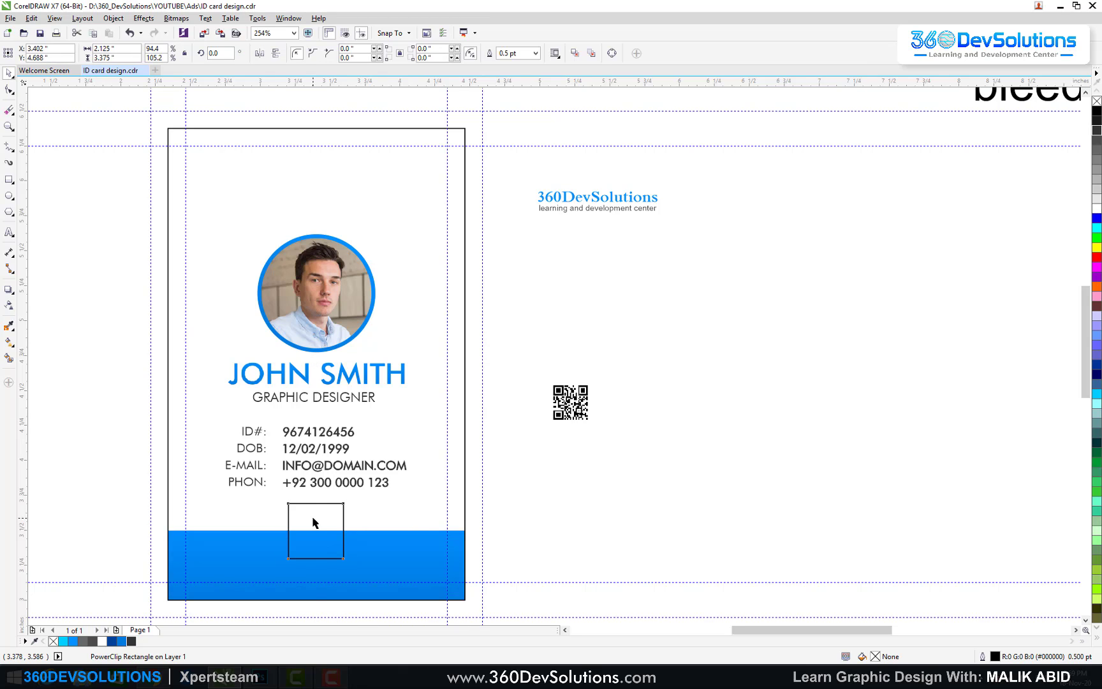
# Step: Fill the square white and give it a sky blue outline
pyautogui.click(1097, 209)
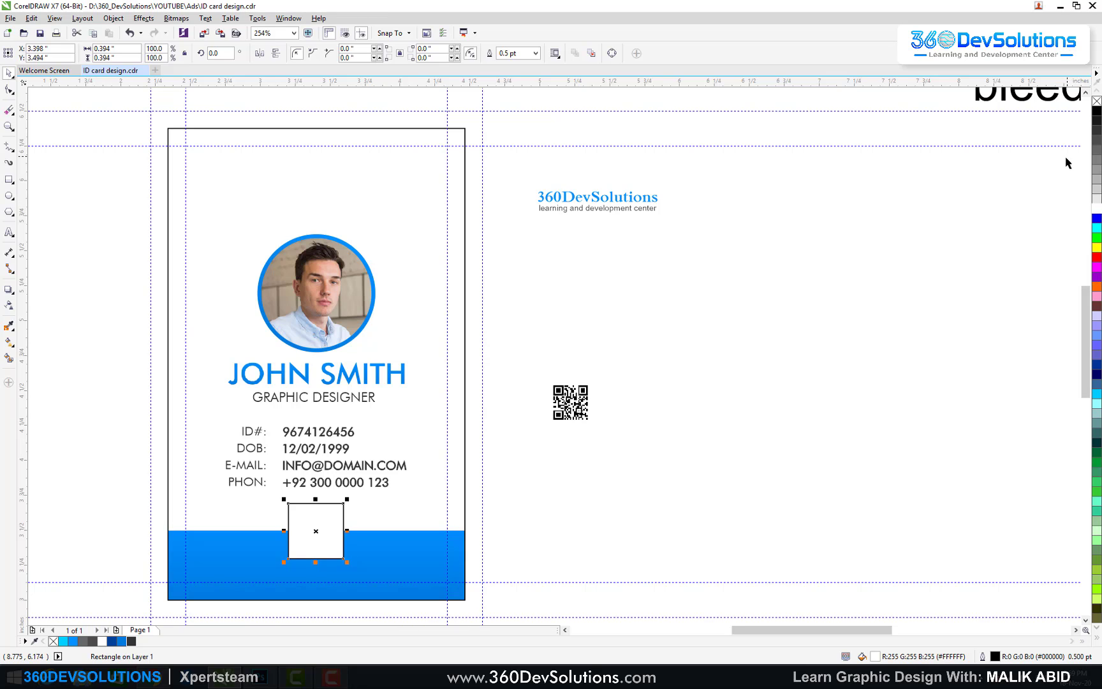
pyautogui.press('F12')
pyautogui.scroll(-1, 449, 267)
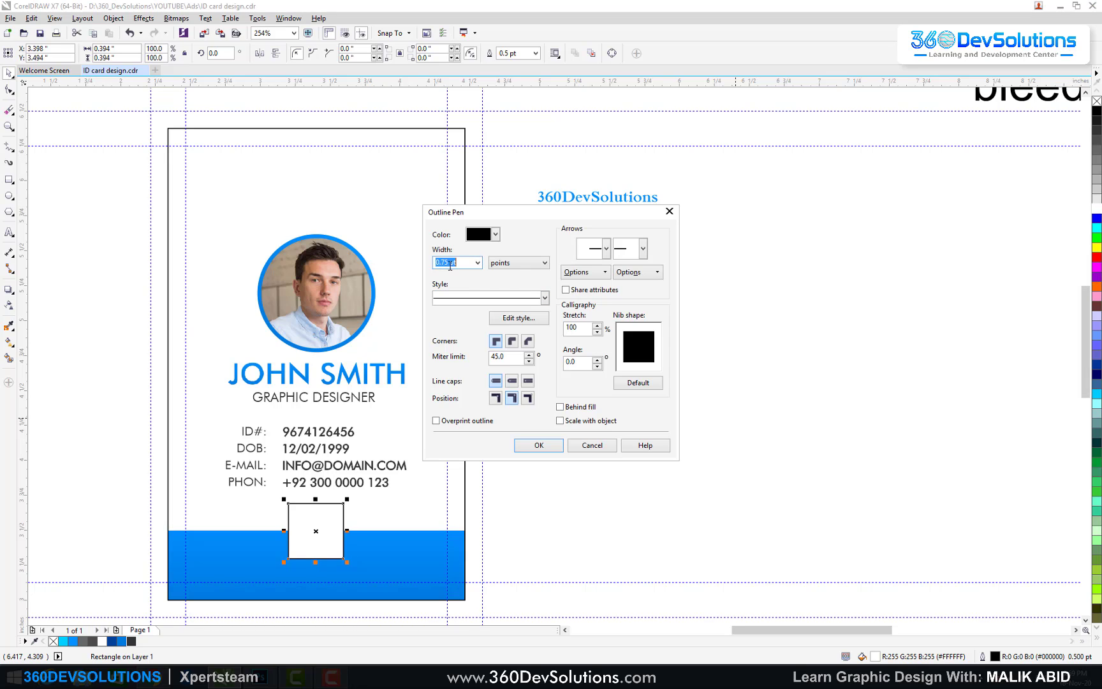
pyautogui.press('Return')
pyautogui.press('F12')
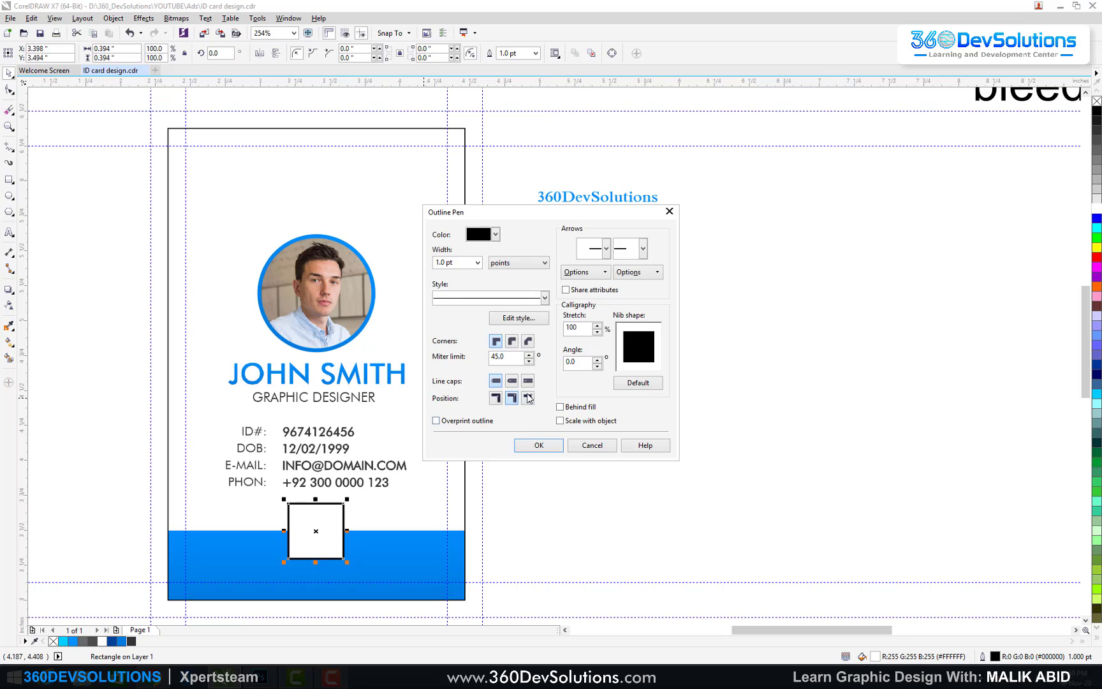
pyautogui.click(512, 380)
pyautogui.click(512, 340)
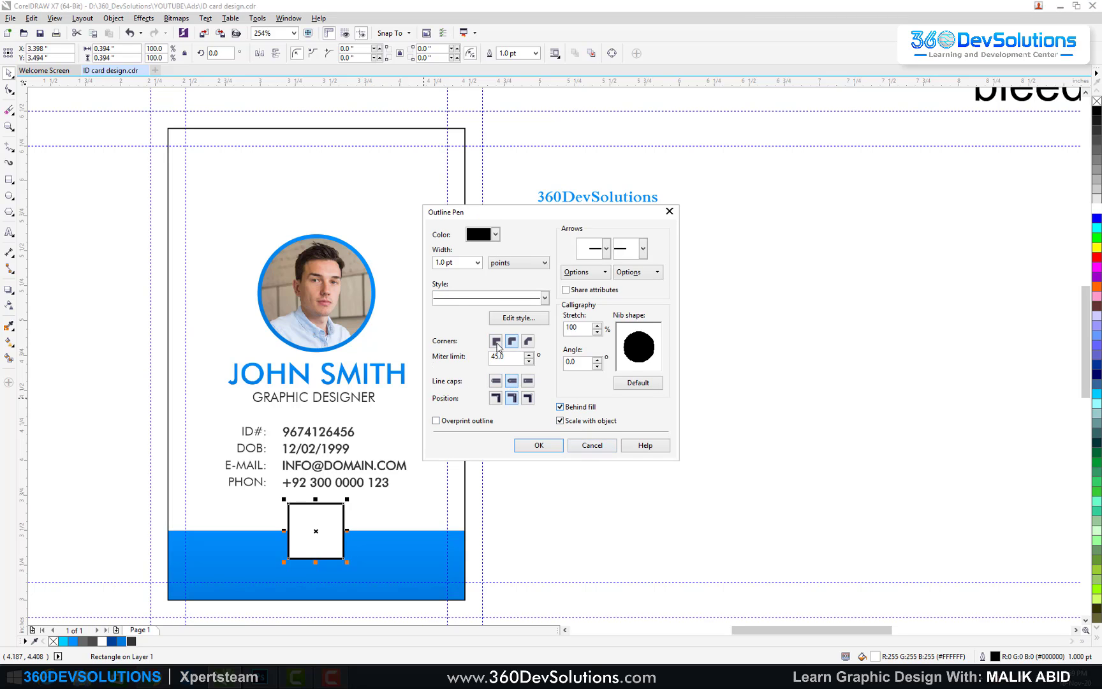
pyautogui.scroll(-2, 451, 262)
pyautogui.press('Return')
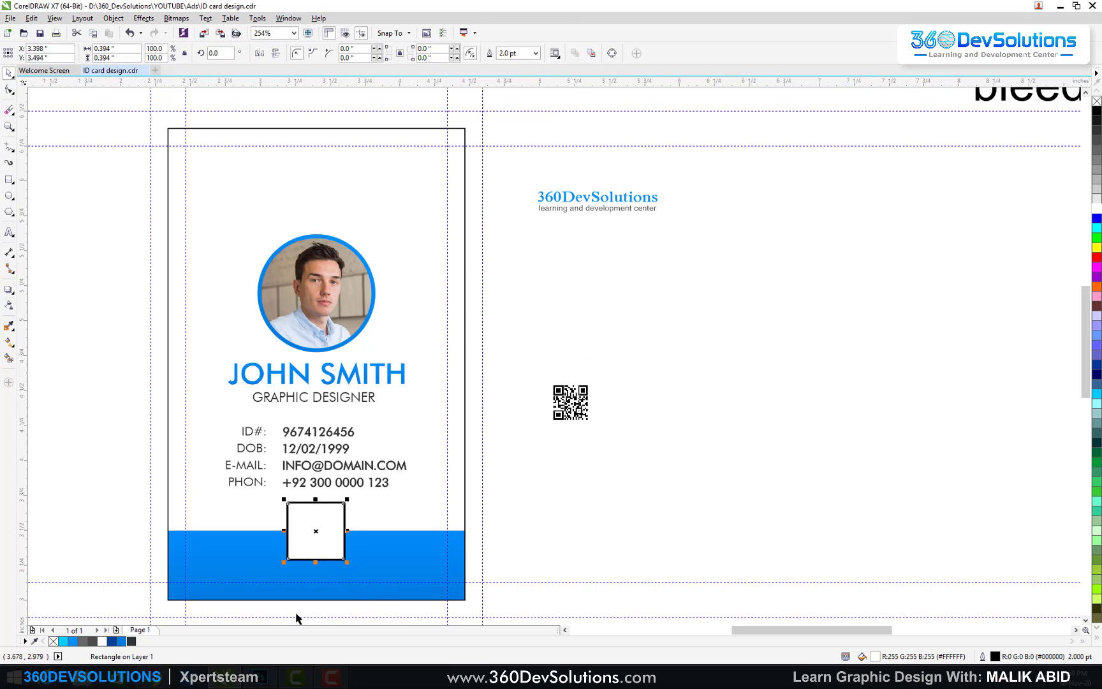
pyautogui.rightClick(79, 642)
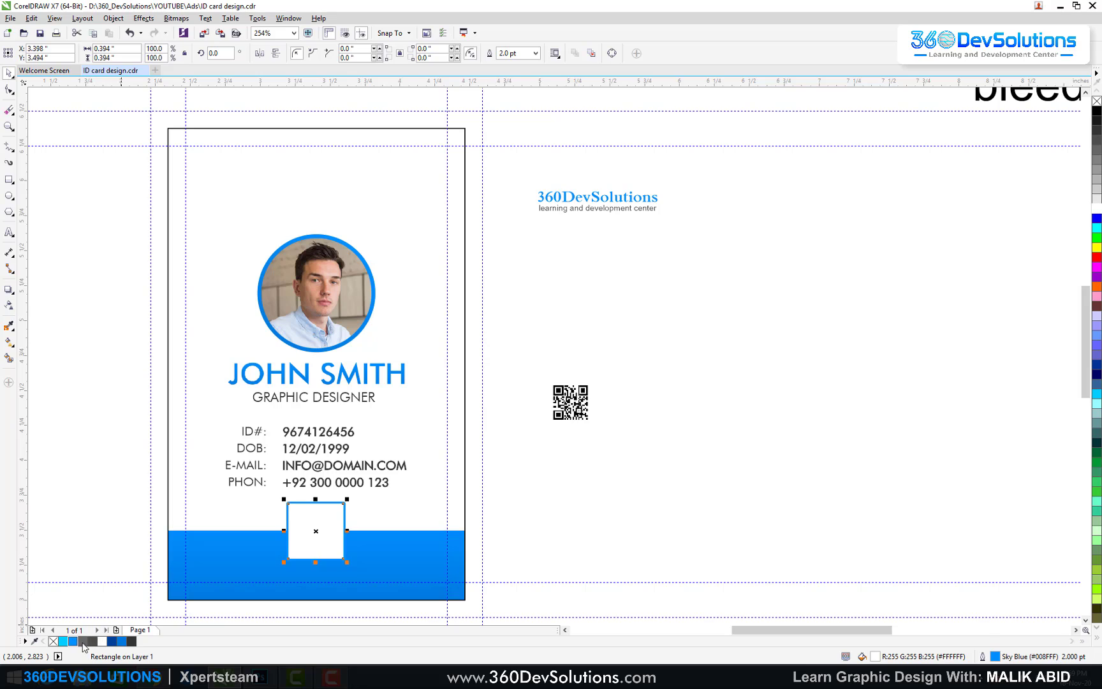
pyautogui.click(579, 464)
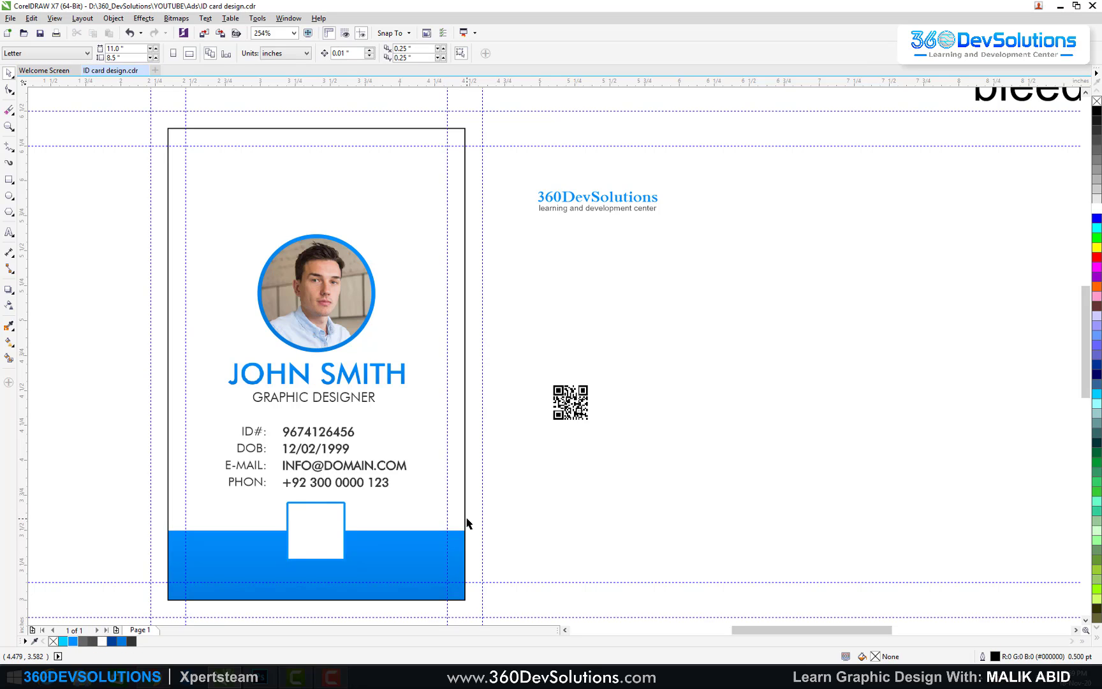
# Step: Set the white box's outline to 3 pt with sharp miter corners and square caps
pyautogui.click(322, 529)
pyautogui.press('F12')
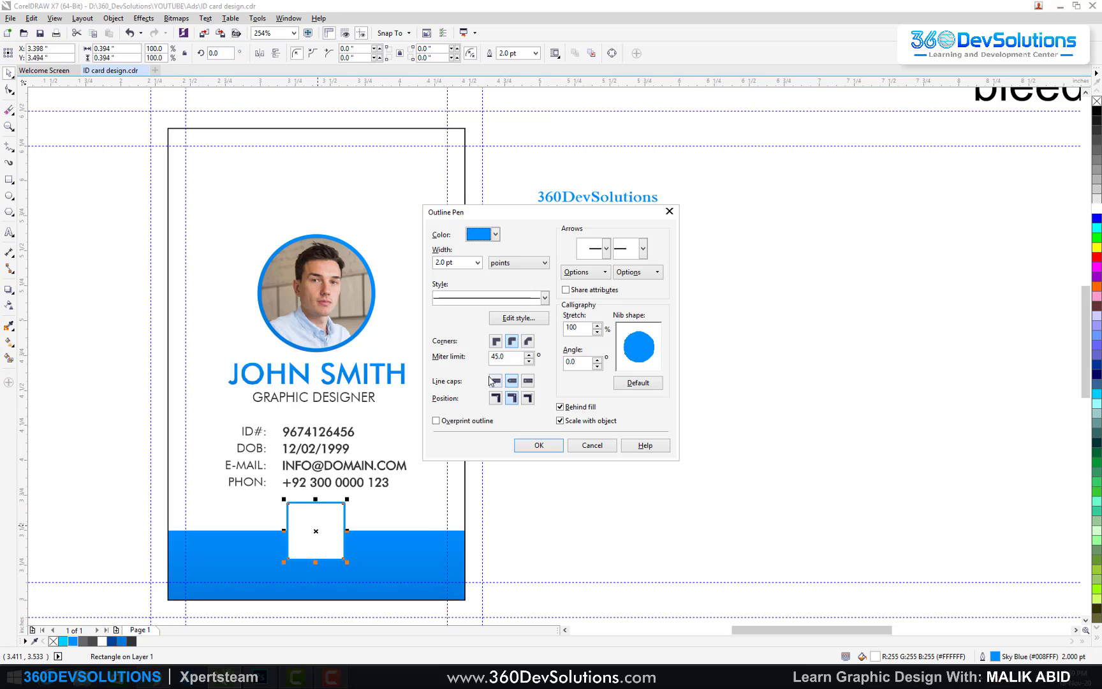
pyautogui.click(497, 340)
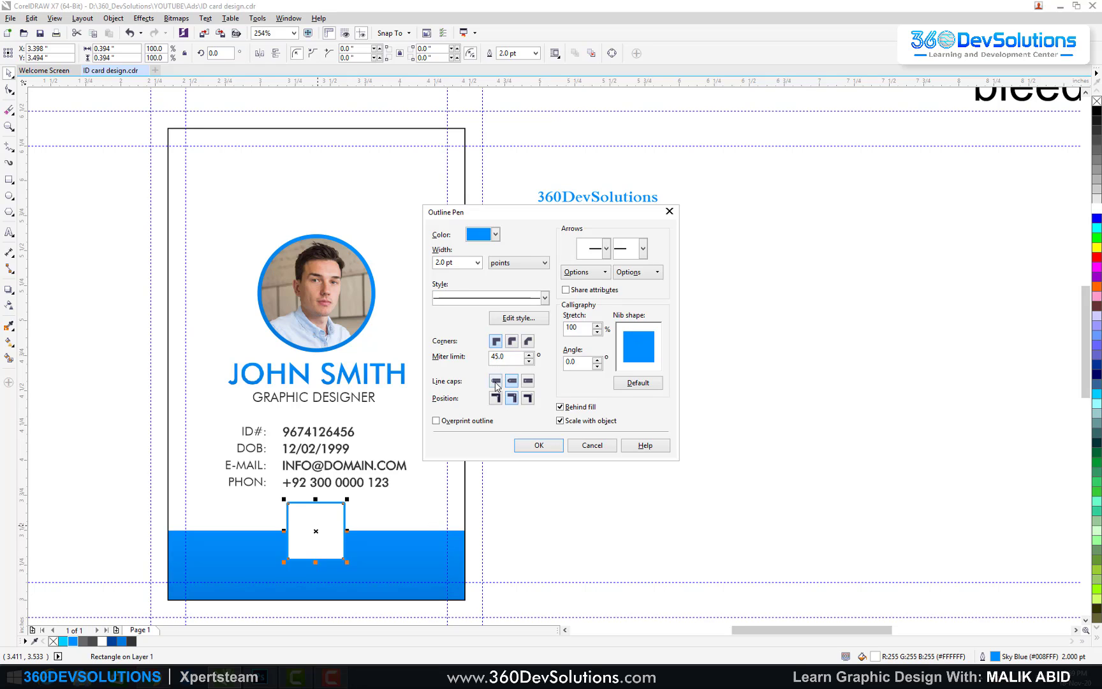
pyautogui.click(496, 381)
pyautogui.click(452, 263)
pyautogui.press('Return')
pyautogui.click(757, 499)
pyautogui.click(574, 403)
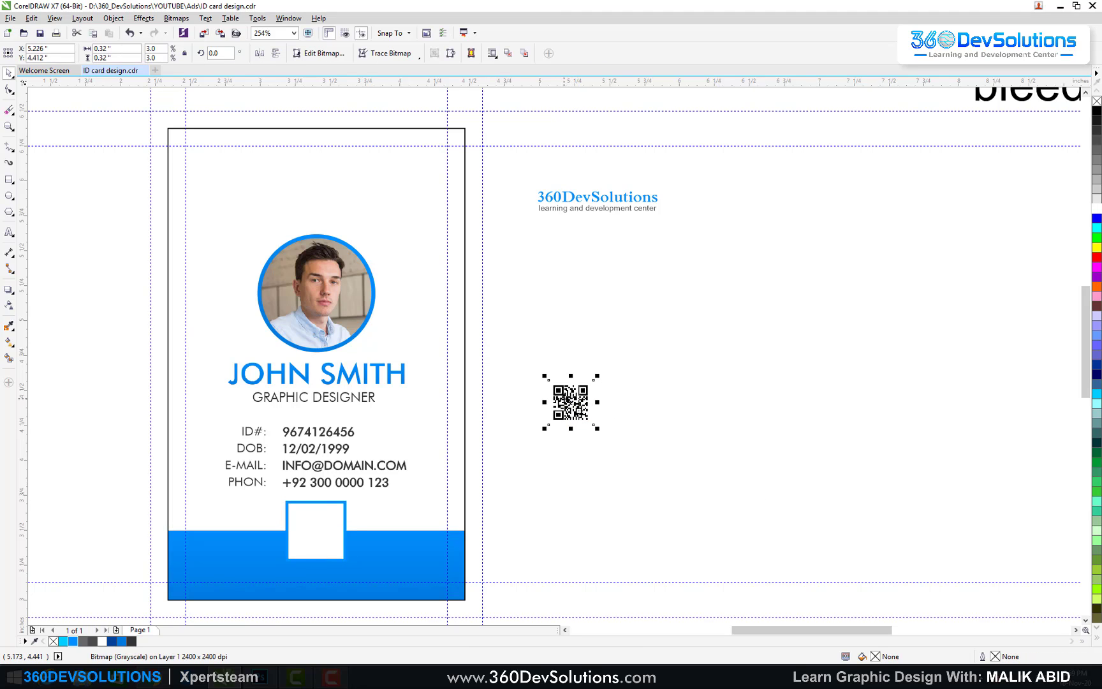
# Step: PowerClip the QR code inside the white box and enlarge it to about 0.46"
pyautogui.rightClick(564, 400)
pyautogui.click(580, 94)
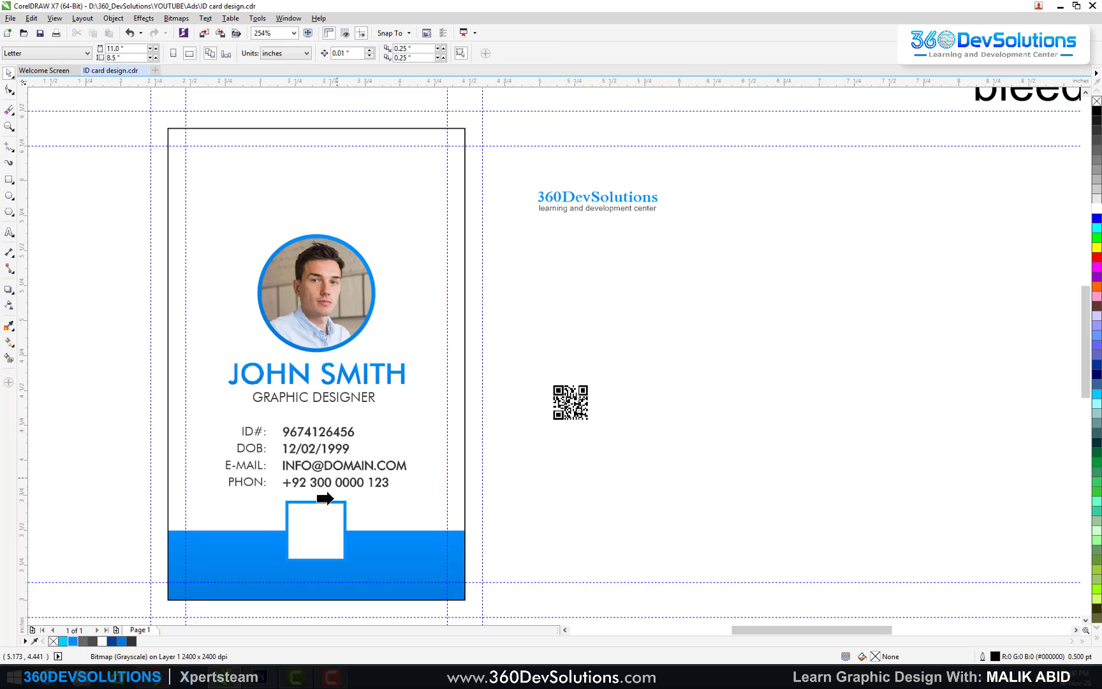
pyautogui.click(318, 518)
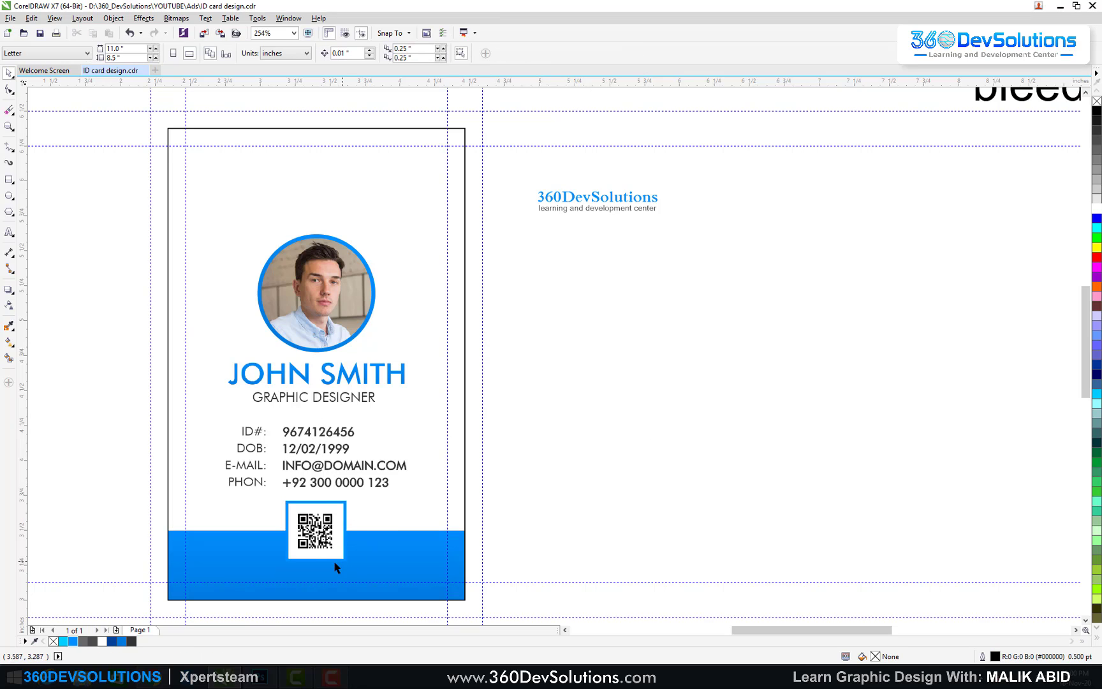
pyautogui.click(326, 520)
pyautogui.moveTo(341, 505); pyautogui.dragTo(352, 493)
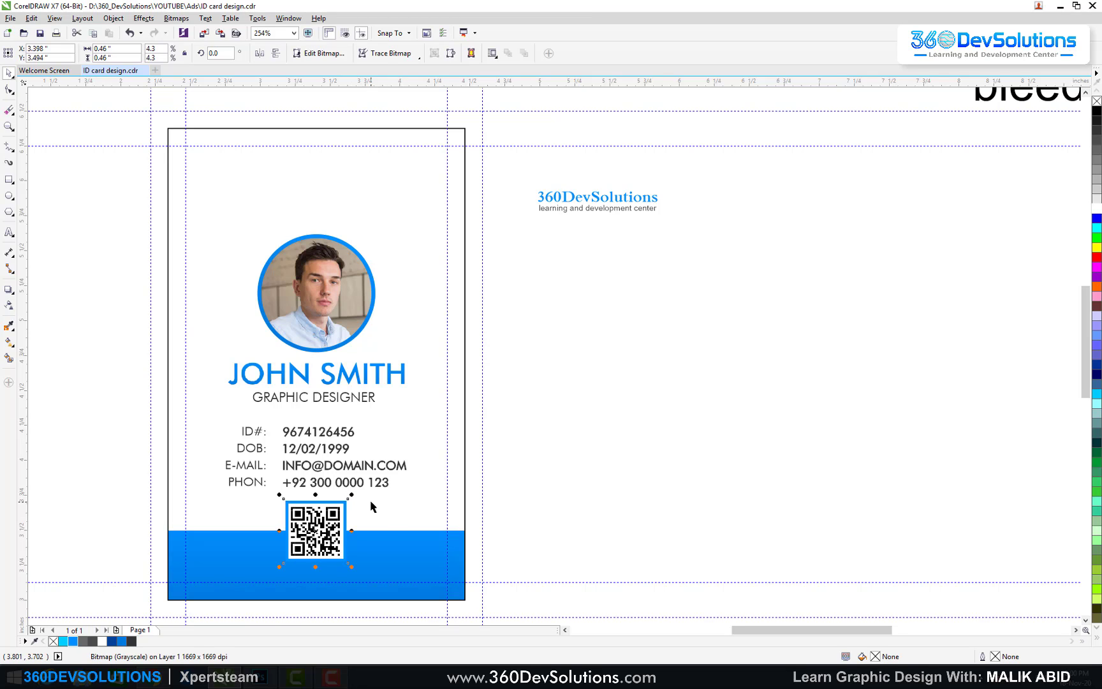
pyautogui.click(577, 459)
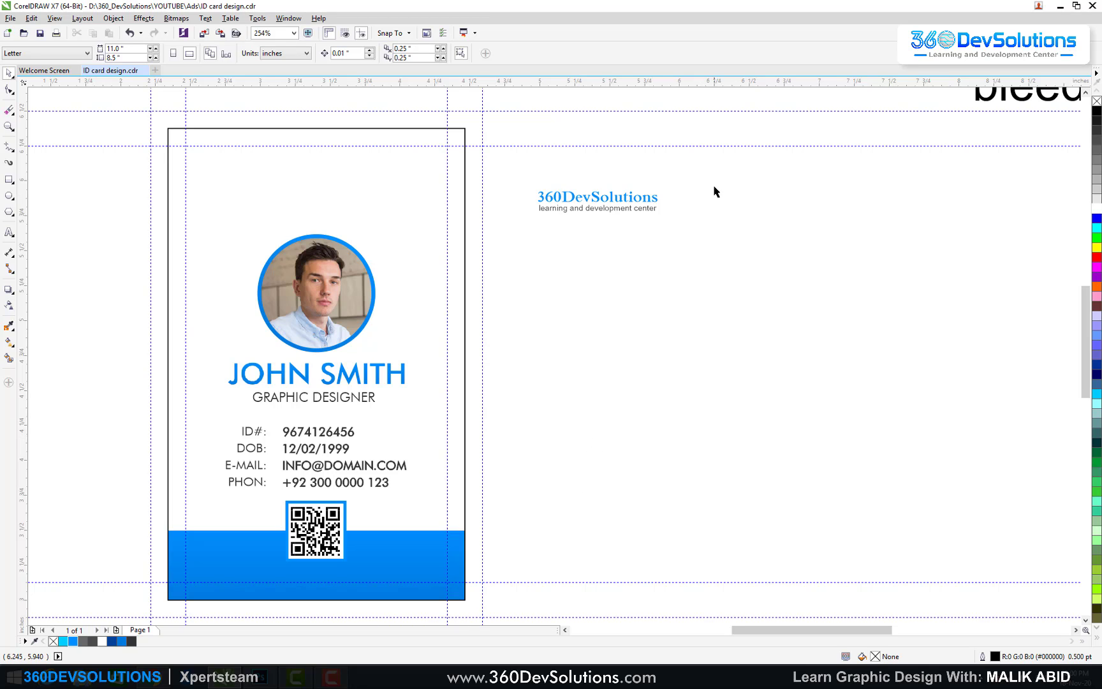
# Step: Move the 360DevSolutions logo onto the card's top, enlarge it and centre it horizontally
pyautogui.moveTo(714, 186); pyautogui.dragTo(539, 249)
pyautogui.moveTo(711, 179); pyautogui.dragTo(455, 260)
pyautogui.moveTo(599, 204); pyautogui.dragTo(333, 197)
pyautogui.moveTo(401, 216); pyautogui.dragTo(428, 224)
pyautogui.keyDown('shift'); pyautogui.click(409, 254); pyautogui.keyUp('shift')
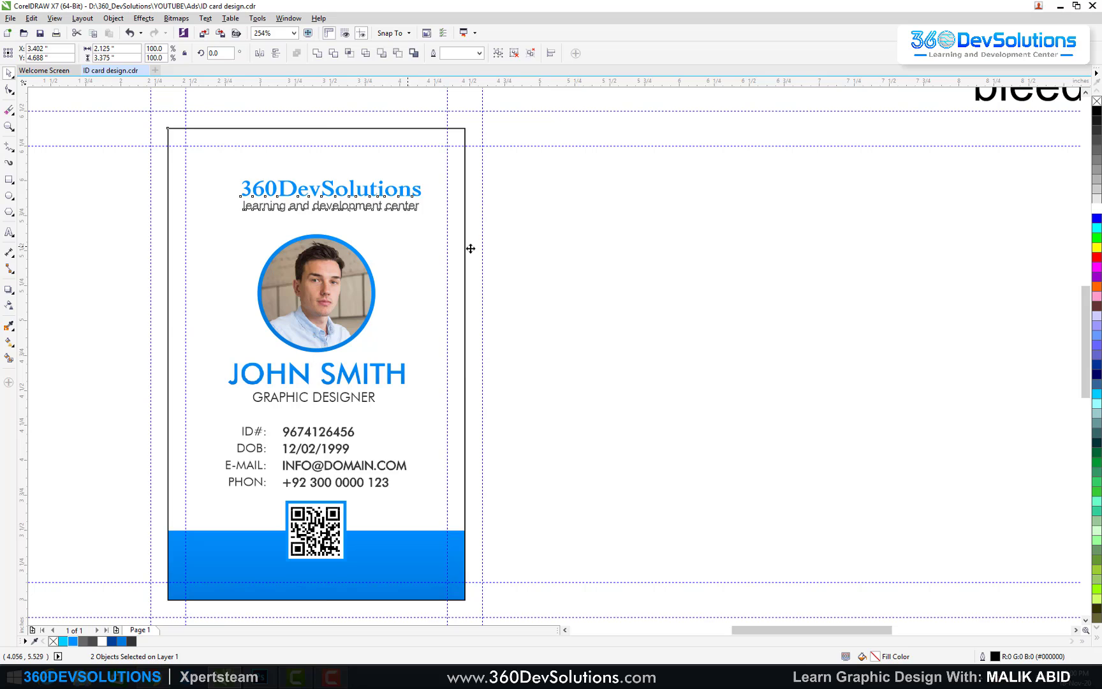
pyautogui.press('c')
pyautogui.press('Escape')
pyautogui.click(347, 192)
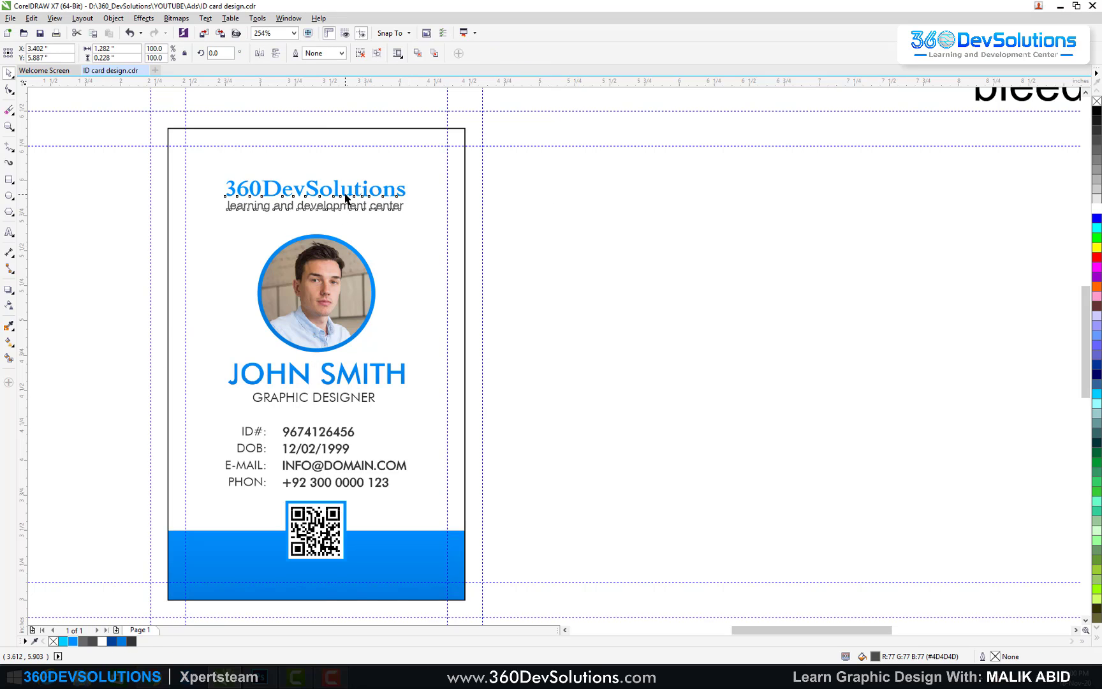
pyautogui.moveTo(346, 192); pyautogui.dragTo(345, 191)
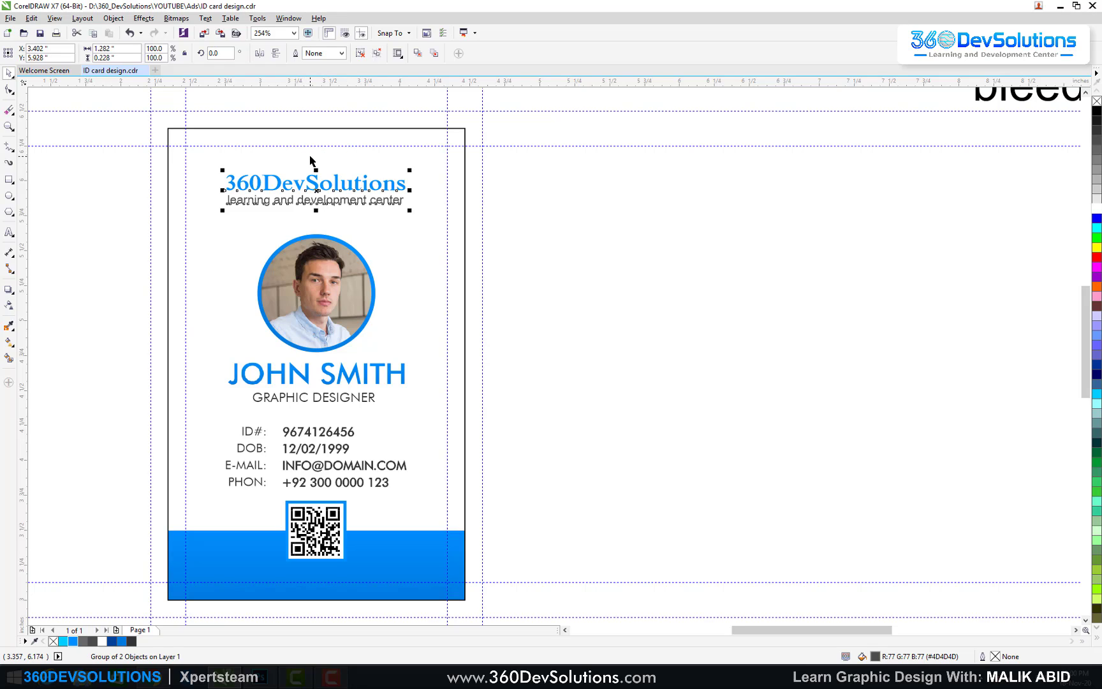
pyautogui.click(576, 270)
# Step: Group JOHN SMITH with GRAPHIC DESIGNER, centre them on the photo, and raise both slightly
pyautogui.moveTo(601, 236); pyautogui.dragTo(201, 399)
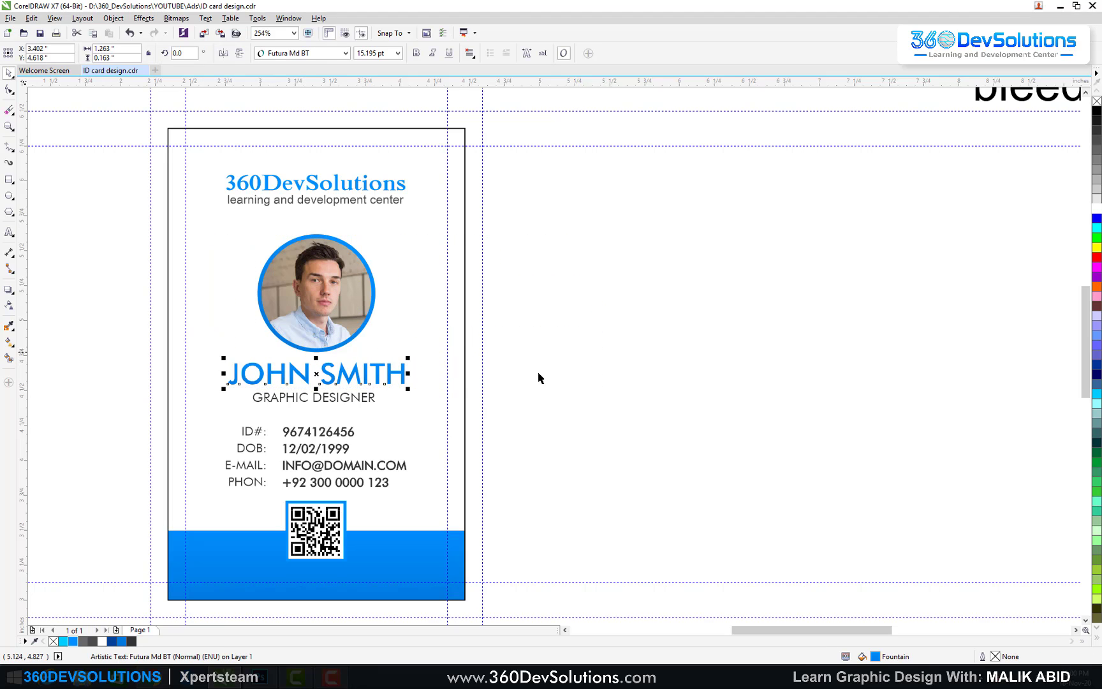
pyautogui.moveTo(549, 331); pyautogui.dragTo(191, 417)
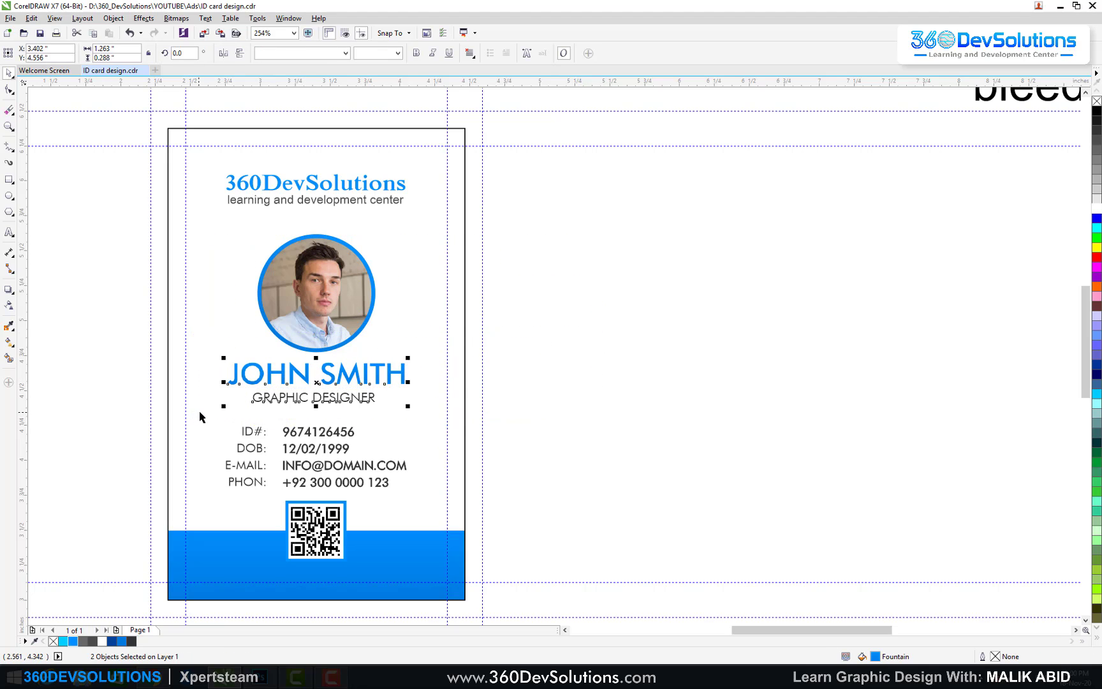
pyautogui.hotkey('ctrl', 'g')
pyautogui.keyDown('shift'); pyautogui.click(371, 314); pyautogui.keyUp('shift')
pyautogui.press('c')
pyautogui.moveTo(504, 206); pyautogui.dragTo(172, 413)
pyautogui.moveTo(317, 376); pyautogui.dragTo(317, 371)
# Step: Shrink the ID, DOB, email and phone details block and move it up
pyautogui.click(344, 434)
pyautogui.moveTo(410, 423); pyautogui.dragTo(338, 433)
pyautogui.click(524, 393)
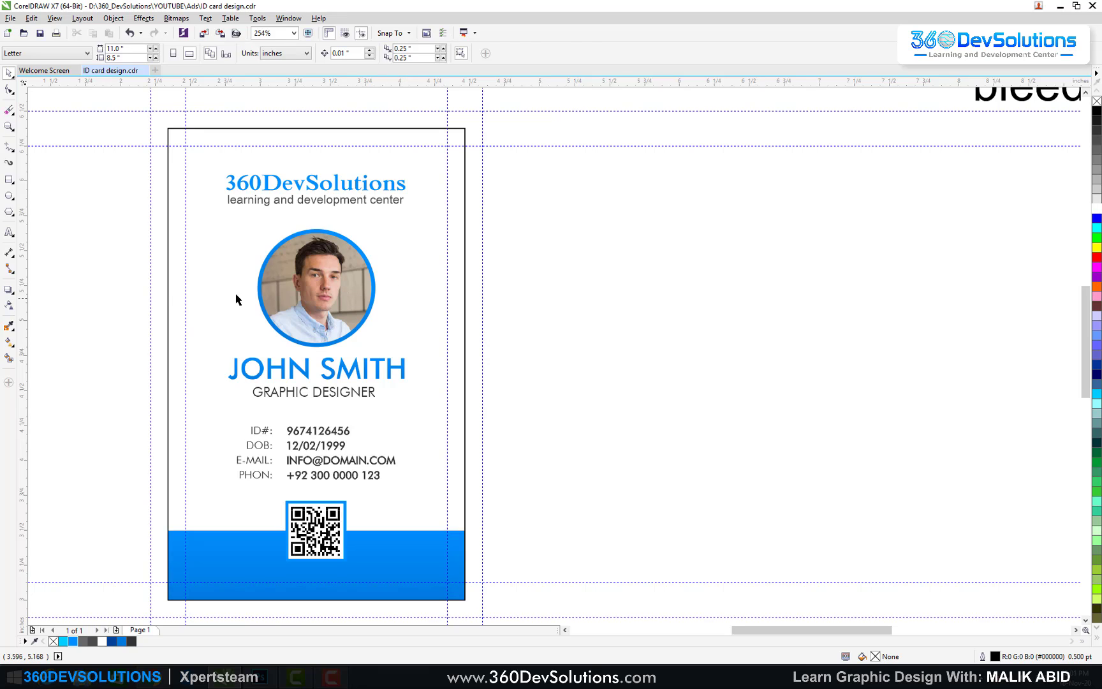
pyautogui.press('F8')
pyautogui.click(559, 321)
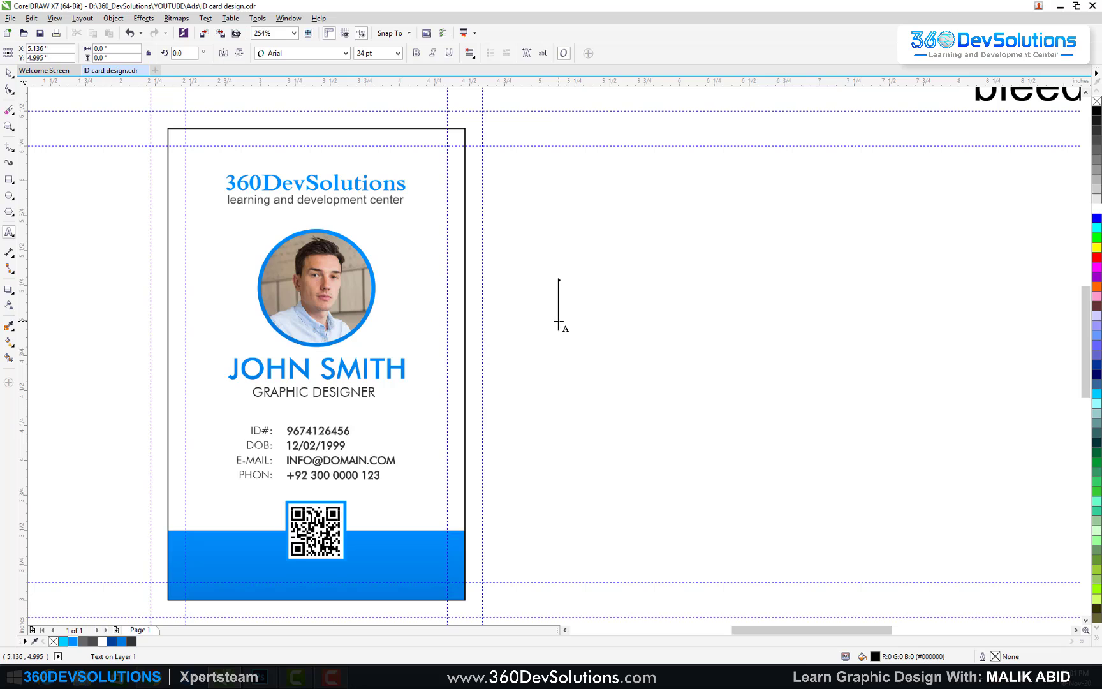
pyautogui.write('www.360')
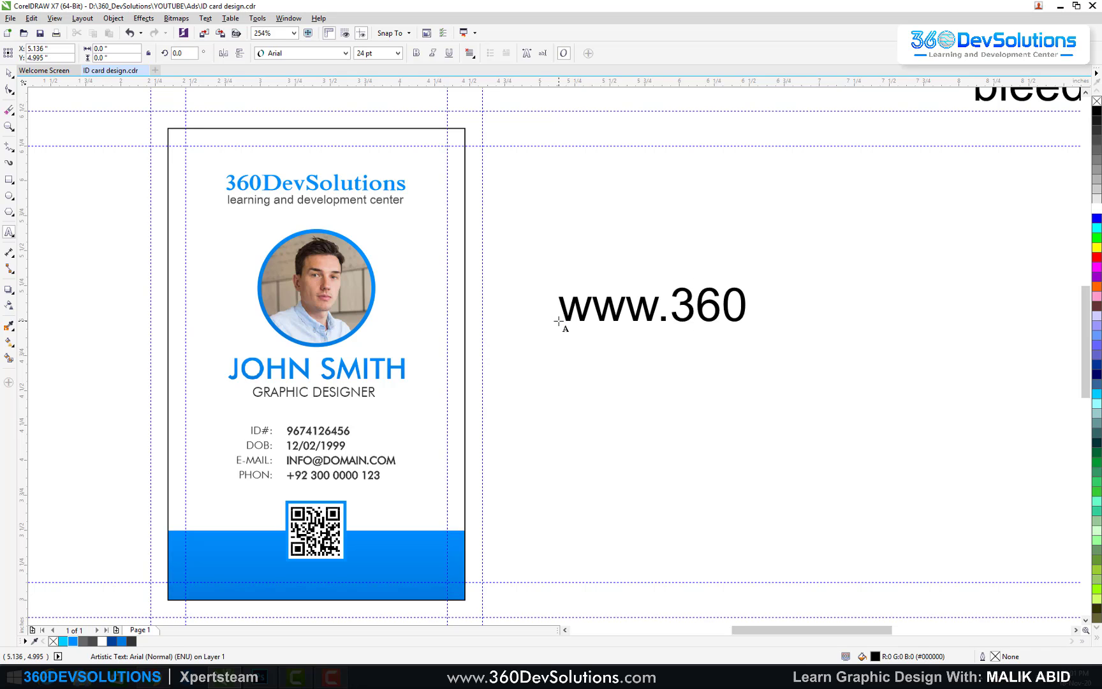
pyautogui.write('DevSolutions.com')
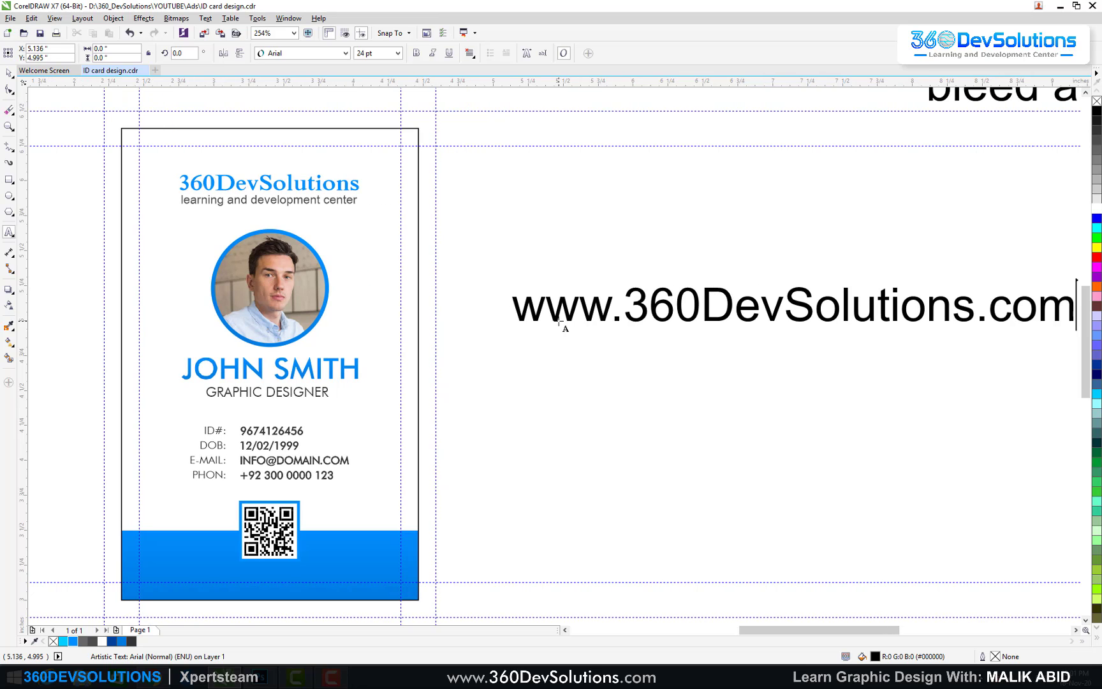
pyautogui.press('Escape')
# Step: Set the URL text to Futura Md BT at 7 pt and move it onto the card
pyautogui.click(8, 72)
pyautogui.click(345, 53)
pyautogui.click(287, 79)
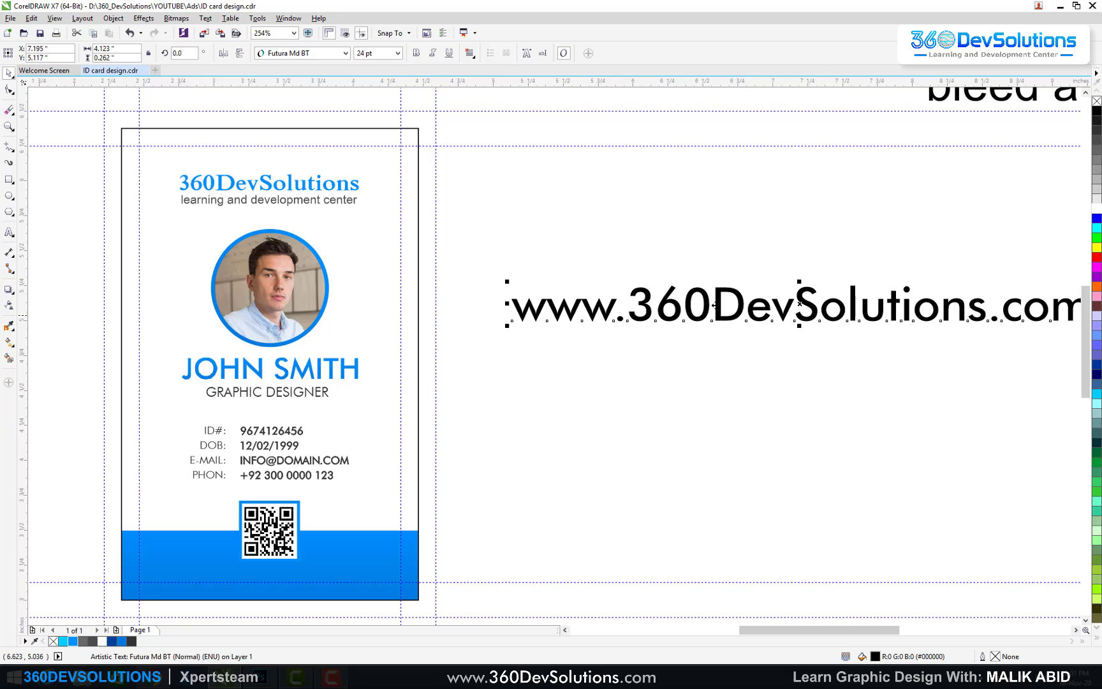
pyautogui.moveTo(699, 305); pyautogui.dragTo(486, 387)
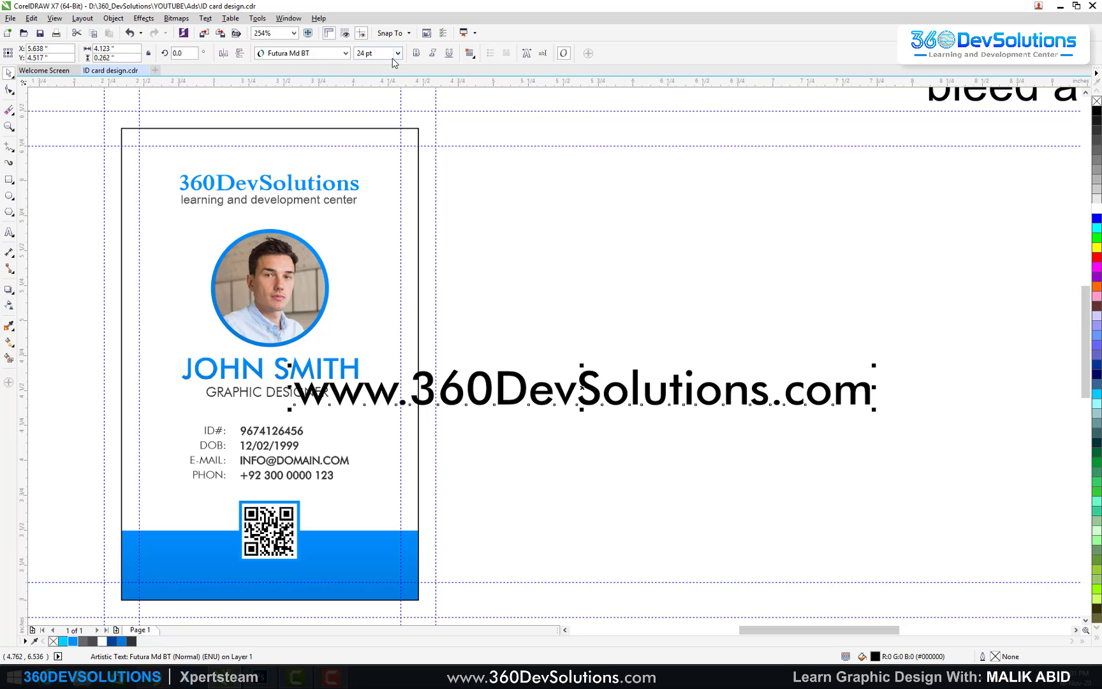
pyautogui.click(359, 55)
pyautogui.write('7')
pyautogui.press('Return')
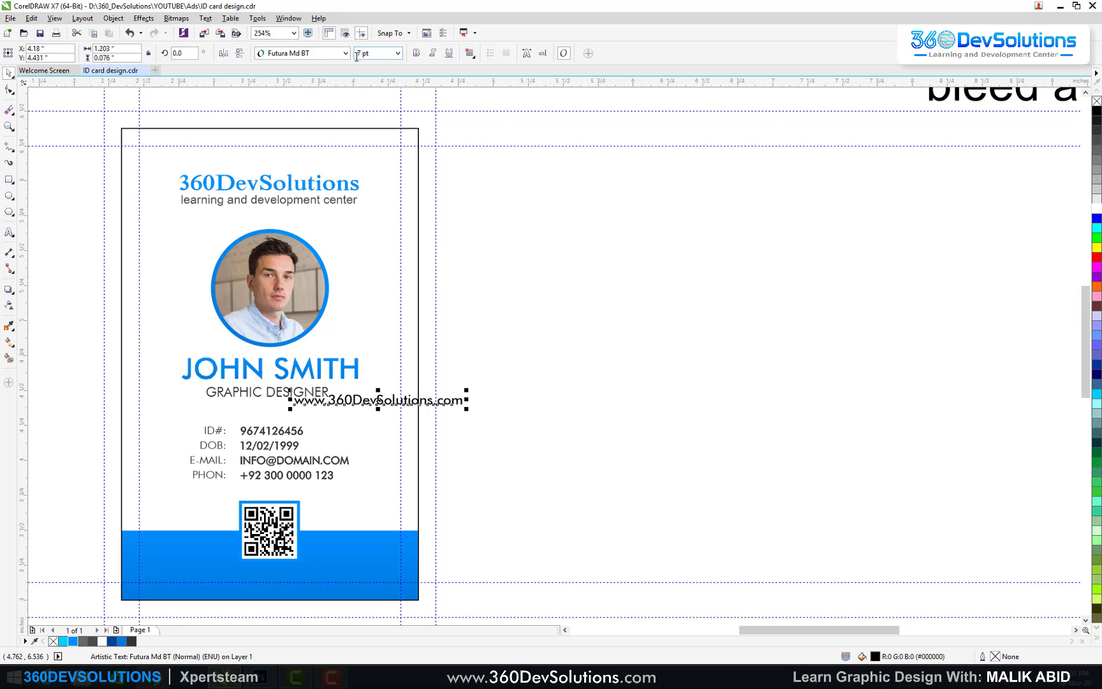
# Step: Place the URL on the blue band under the QR code at 6 pt, aligned to the guideline
pyautogui.moveTo(376, 400); pyautogui.dragTo(270, 589)
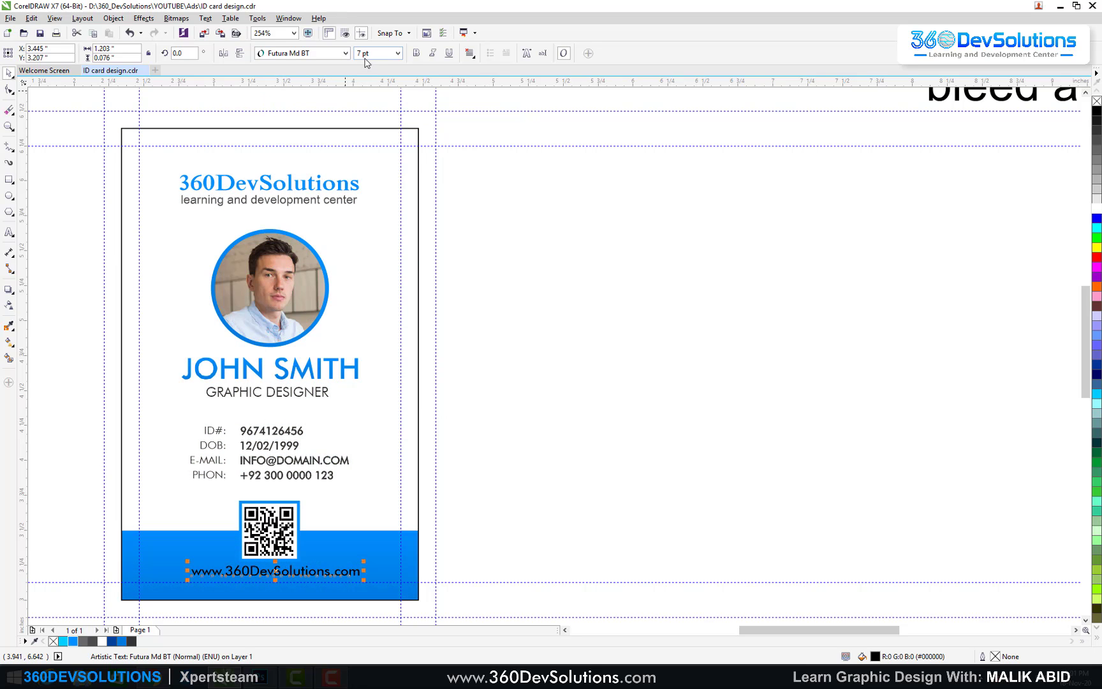
pyautogui.write('6')
pyautogui.press('Return')
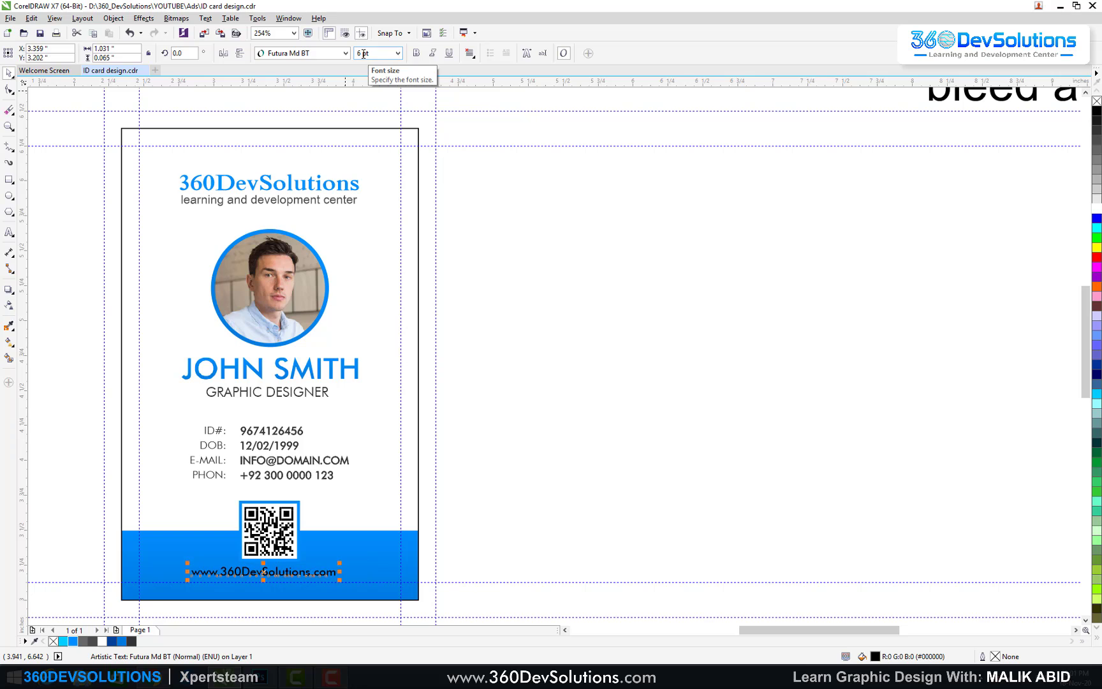
pyautogui.keyDown('shift'); pyautogui.click(352, 543); pyautogui.keyUp('shift')
pyautogui.click(545, 520)
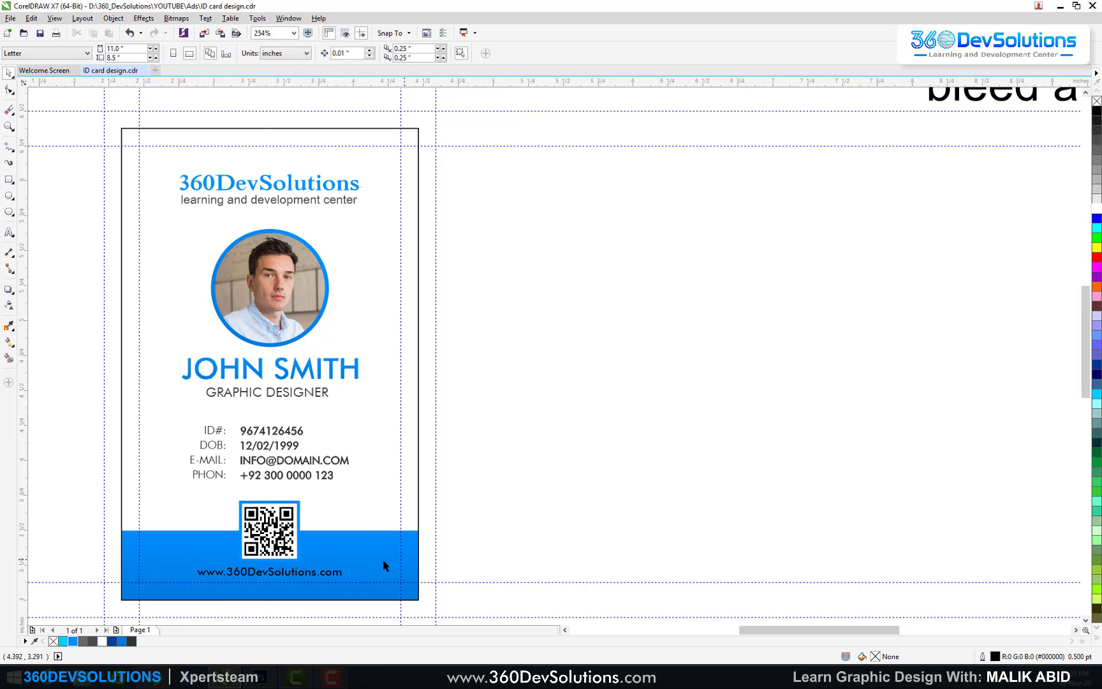
pyautogui.click(317, 577)
pyautogui.moveTo(316, 573); pyautogui.dragTo(317, 575)
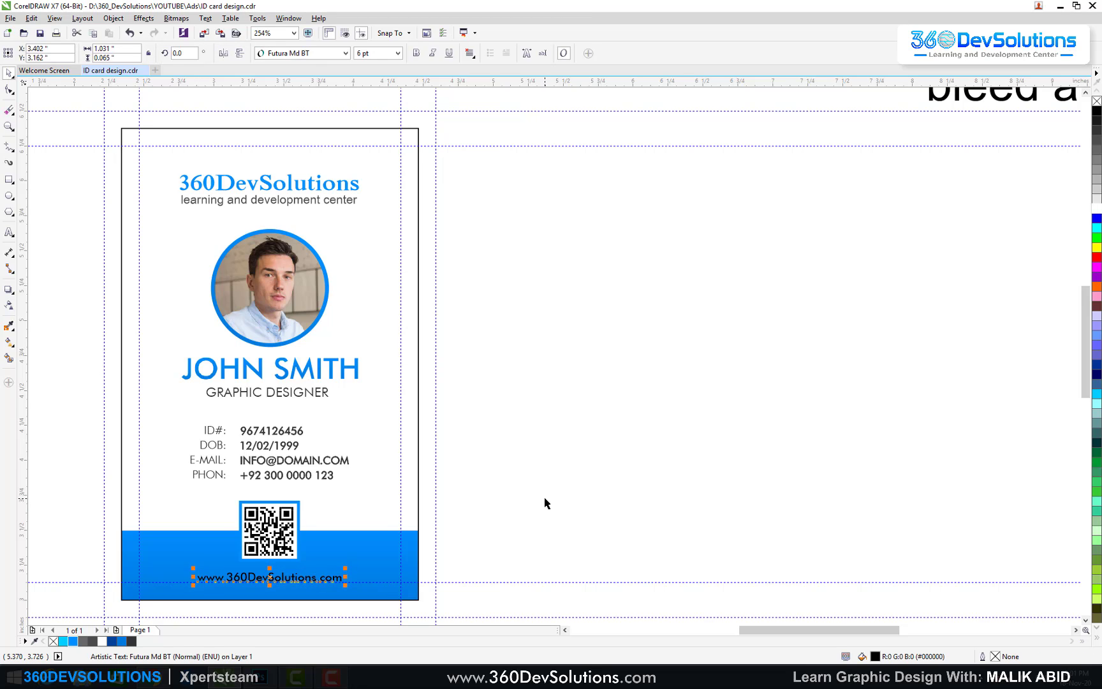
pyautogui.click(719, 355)
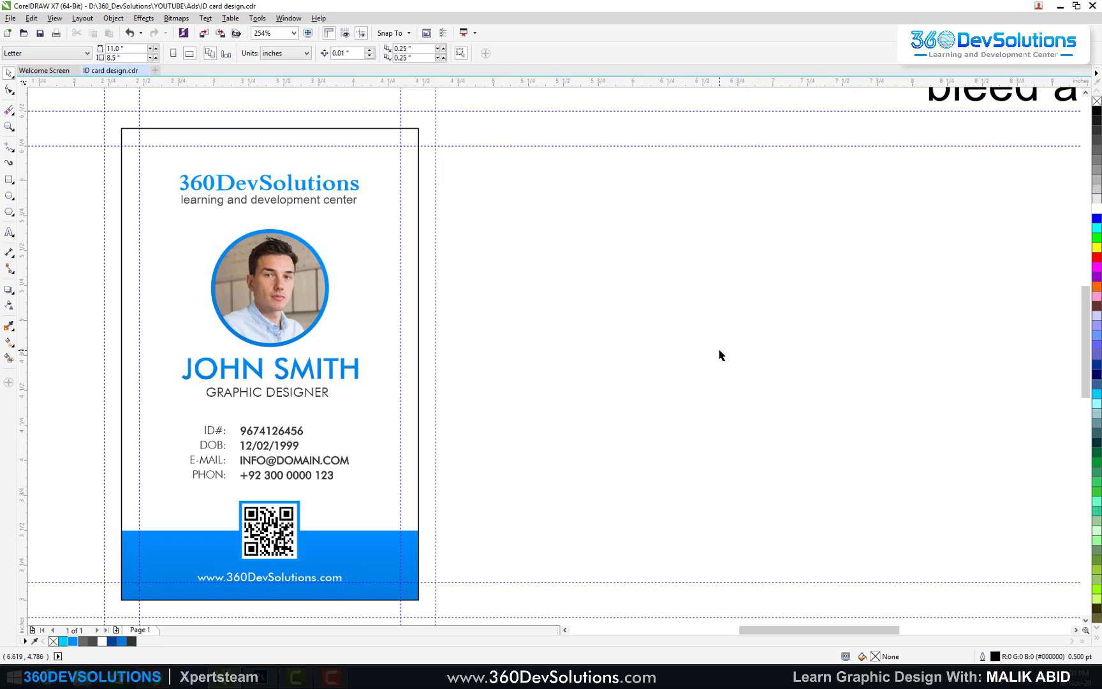
# Step: Copy the blue footer band up to form a thin strip along the card's top edge
pyautogui.click(386, 546)
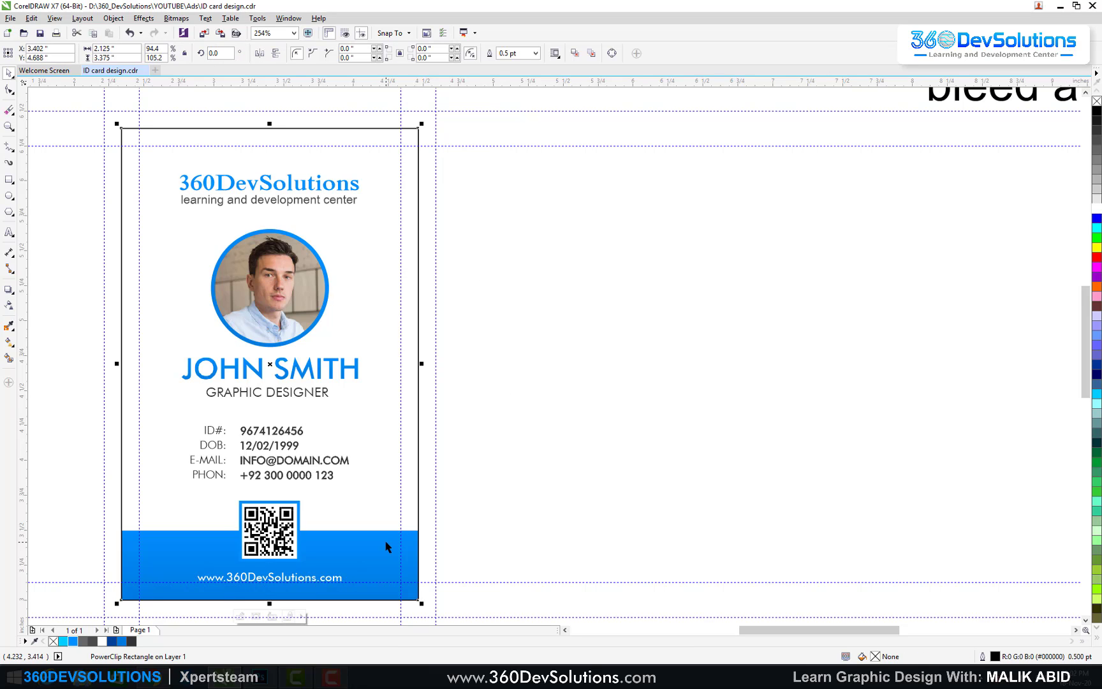
pyautogui.moveTo(386, 558); pyautogui.dragTo(364, 109)
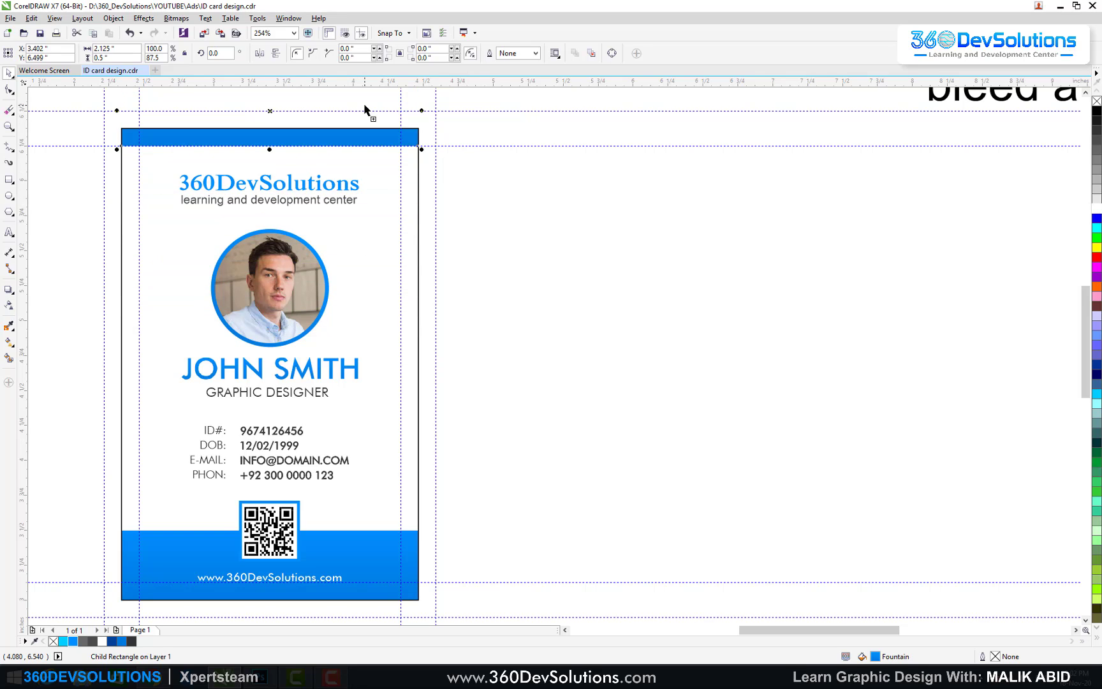
pyautogui.click(521, 257)
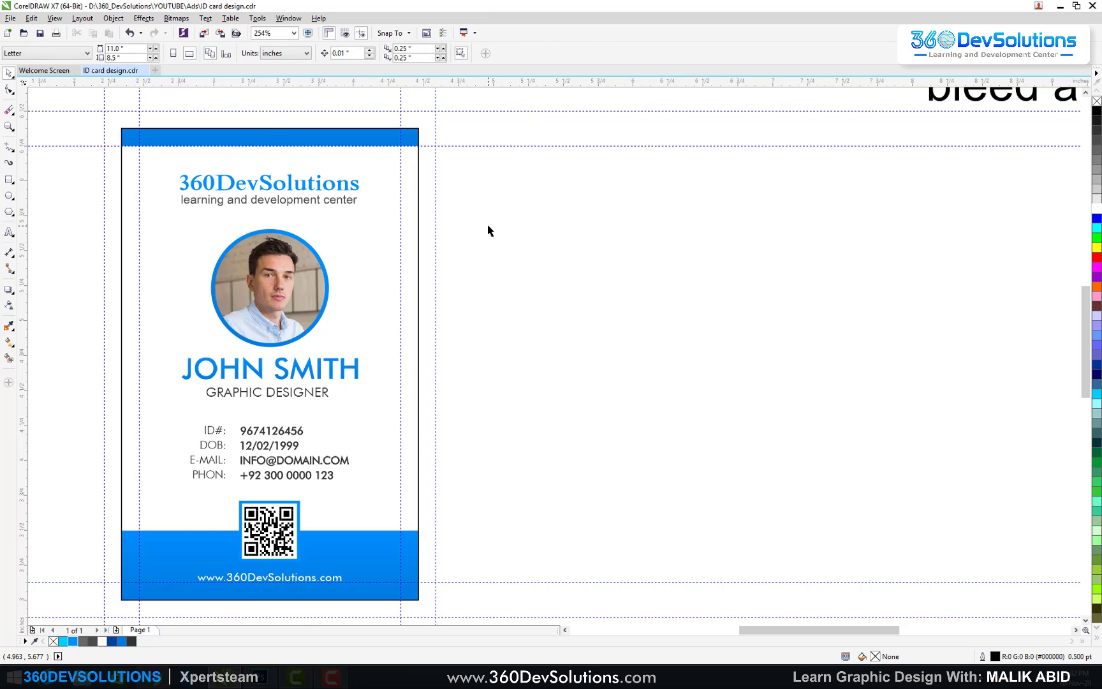
pyautogui.click(221, 228)
pyautogui.click(503, 210)
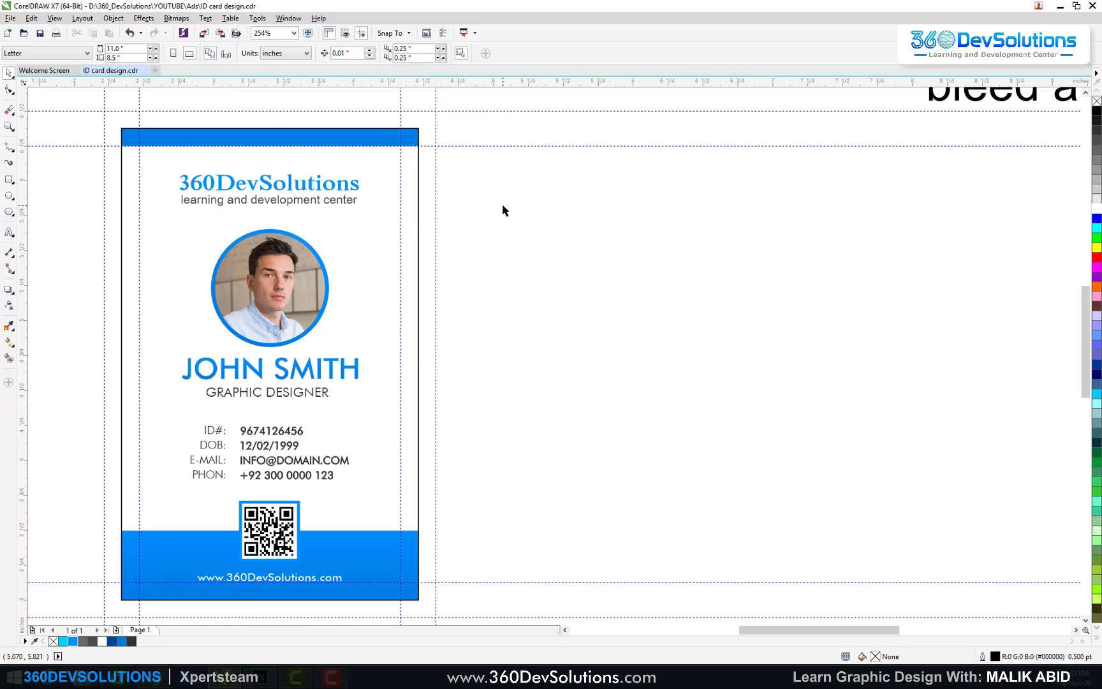